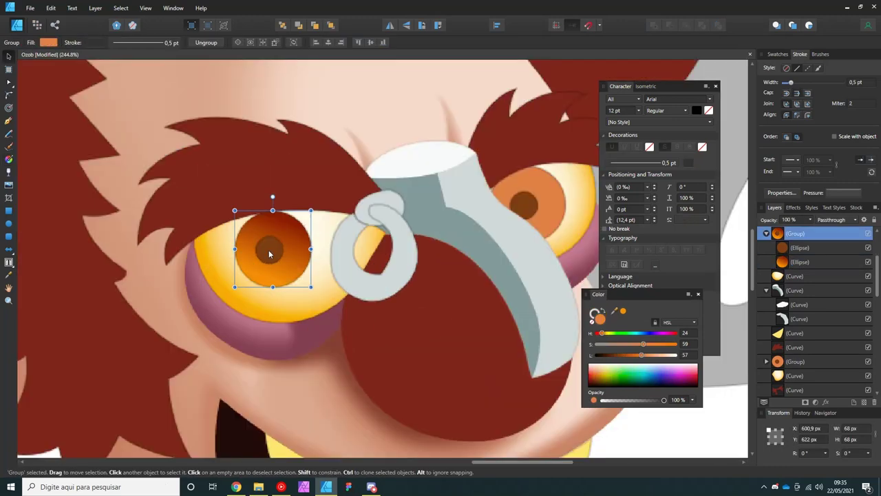
Darken the left eye's iris colour and begin a pen highlight under the nose.
drag(625, 355, 612, 359)
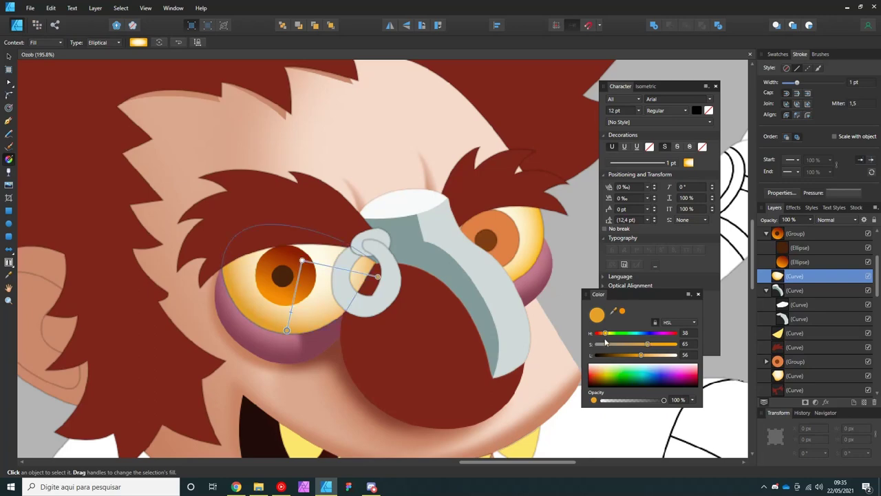
key(p)
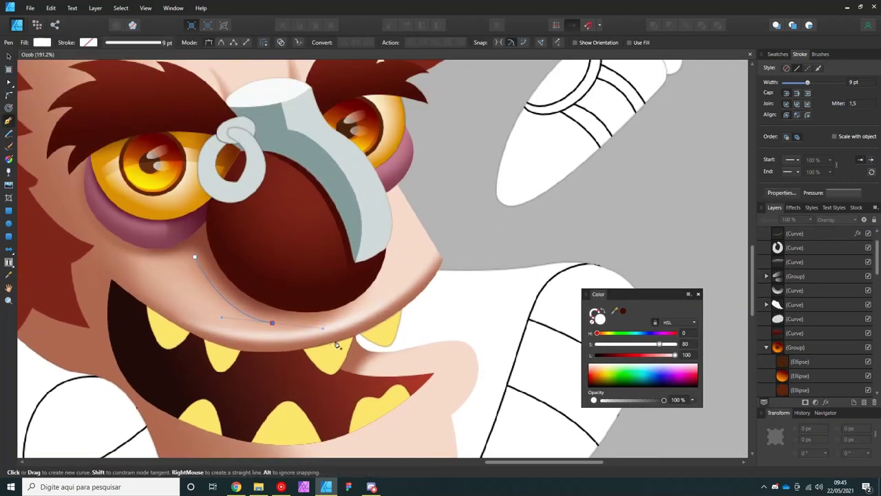
Finish the upper-lip highlight shape under the nose.
click(338, 318)
key(Return)
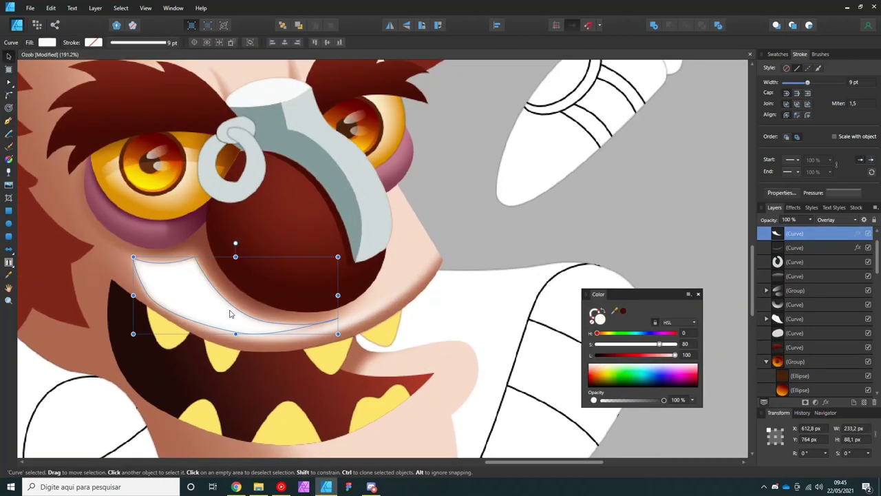
scroll(199, 326, down, 2)
key(g)
key(Escape)
scroll(199, 326, down, 3)
scroll(372, 226, up, 5)
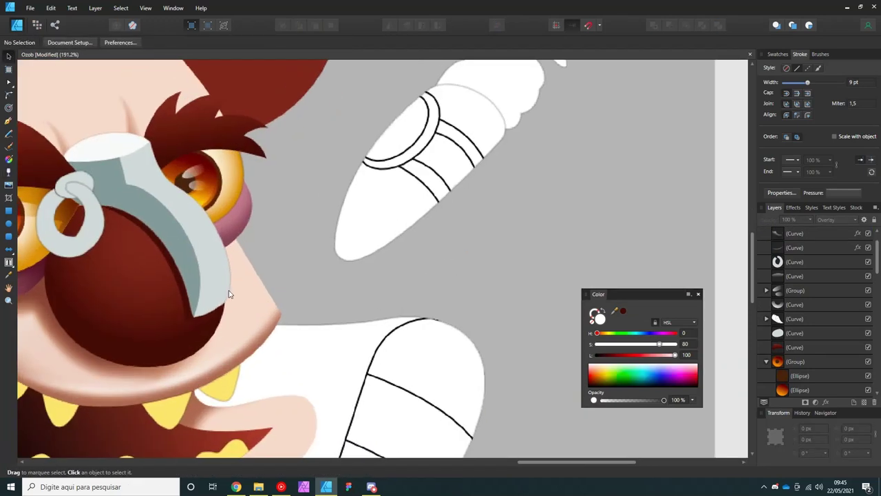
Draw a white highlight along the nose edge, set to Overlay with Gaussian Blur.
key(p)
click(400, 273)
drag(389, 319, 381, 336)
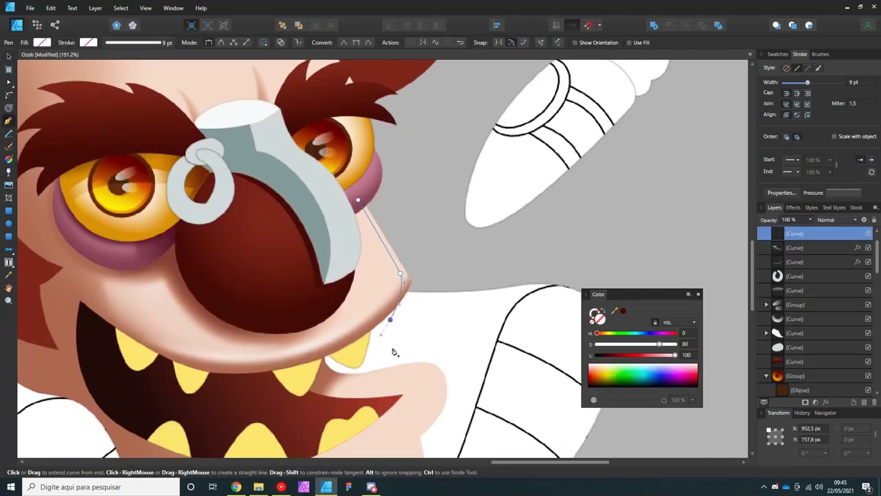
key(ctrl+shift+[)
click(833, 219)
click(837, 275)
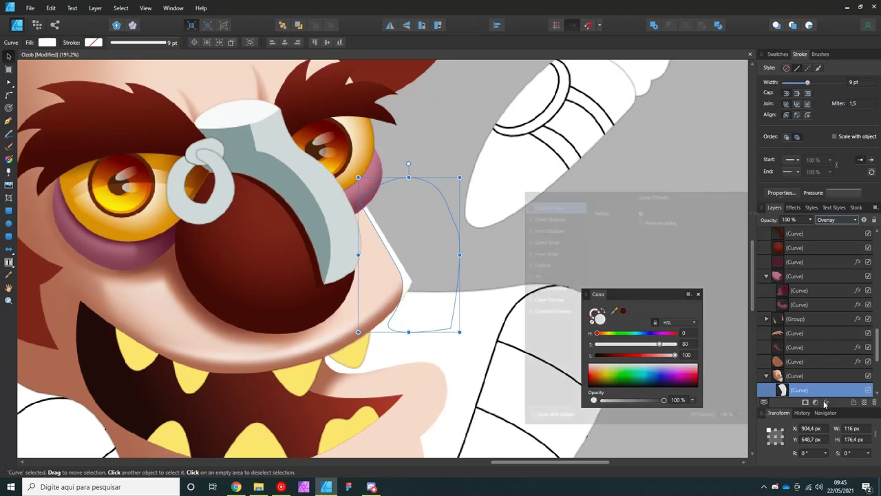
click(816, 401)
click(525, 204)
click(768, 418)
scroll(548, 330, down, 3)
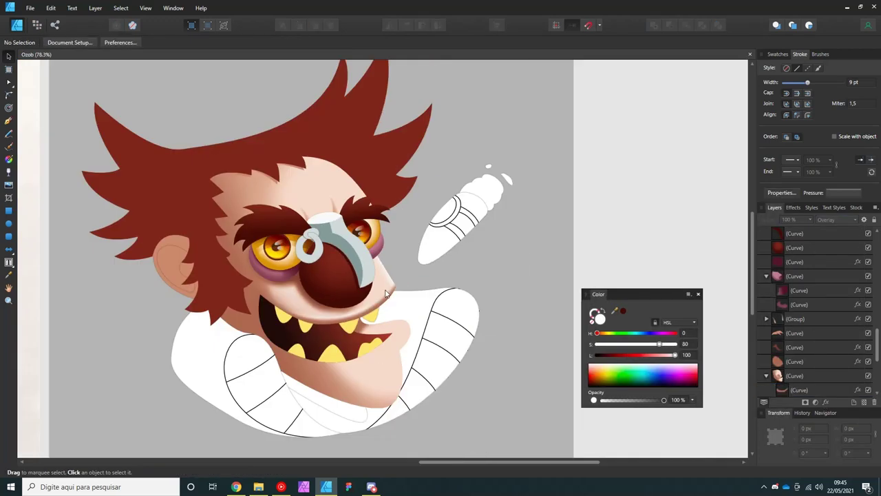
scroll(388, 266, up, 3)
Outline a highlight down the right side of the nose and send it behind other shapes.
click(390, 268)
scroll(390, 268, up, 3)
click(360, 202)
click(413, 279)
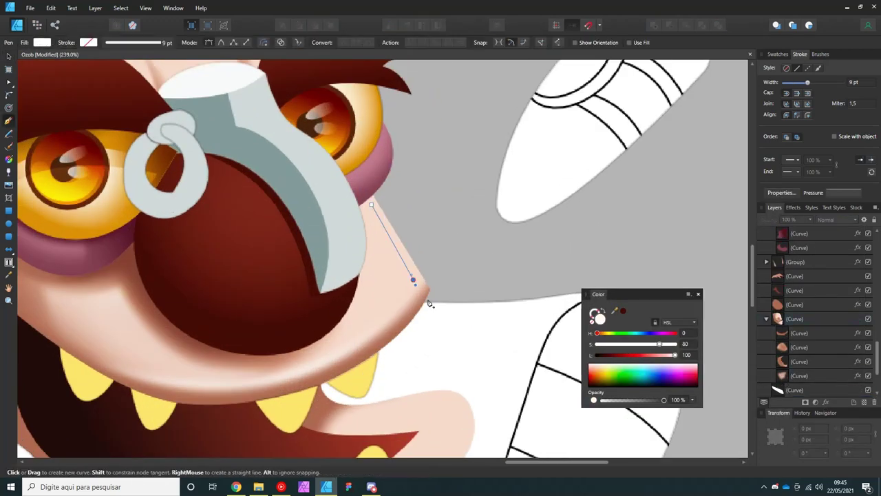
click(337, 332)
click(359, 201)
key(ctrl+shift+v)
key(ctrl+shift+[)
scroll(368, 275, down, 3)
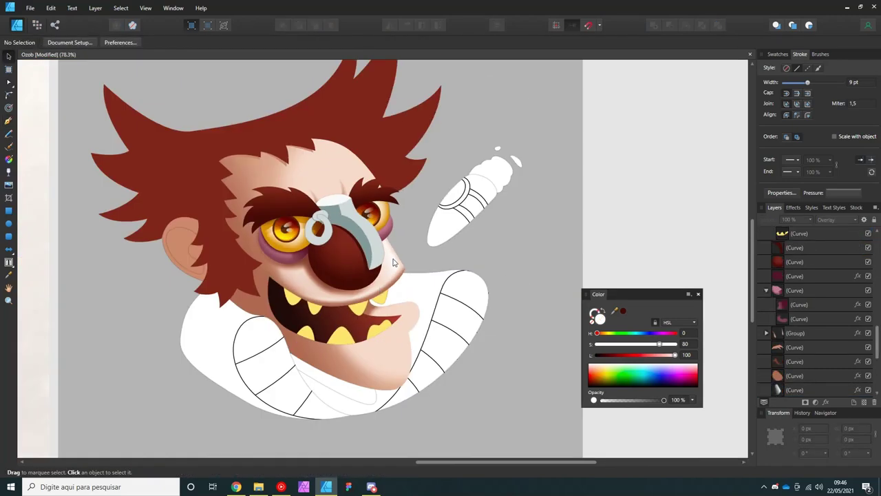
scroll(413, 252, up, 3)
Check the nose highlight's nodes, then select and deselect the mouth group.
key(a)
scroll(344, 317, down, 3)
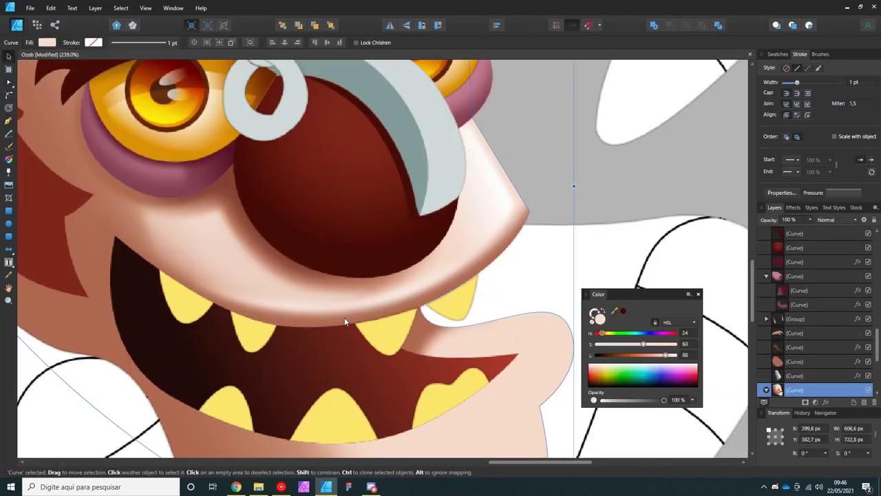
scroll(365, 319, up, 3)
scroll(273, 356, down, 2)
key(v)
click(274, 356)
key(ctrl+d)
scroll(304, 306, down, 2)
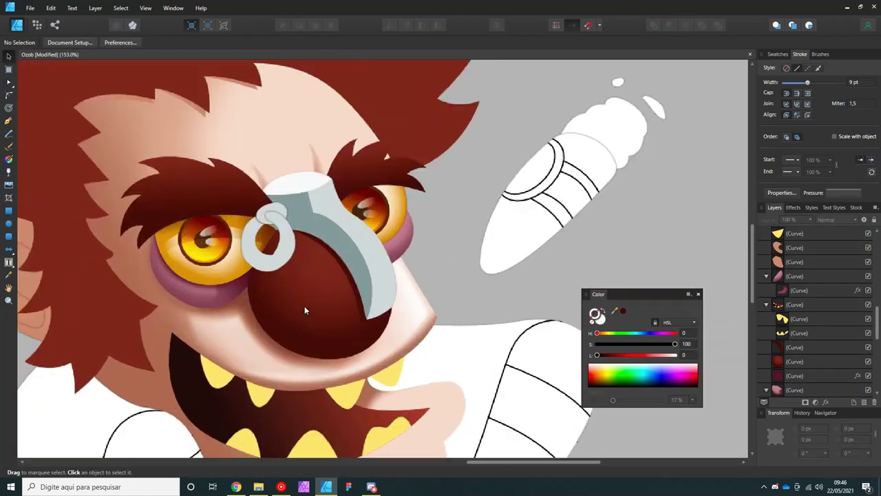
scroll(305, 306, down, 1)
Scroll around the face while switching between the Pen and Move tools.
key(p)
scroll(321, 325, down, 1)
key(v)
scroll(320, 325, up, 1)
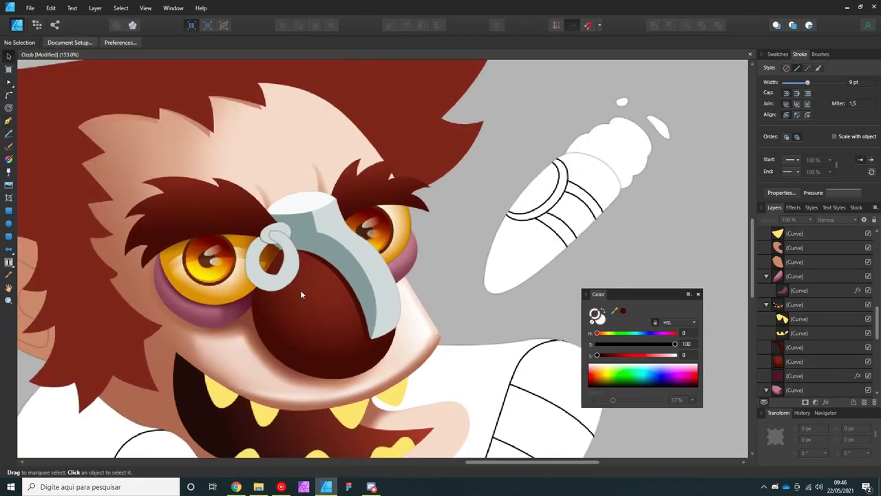
scroll(284, 278, down, 1)
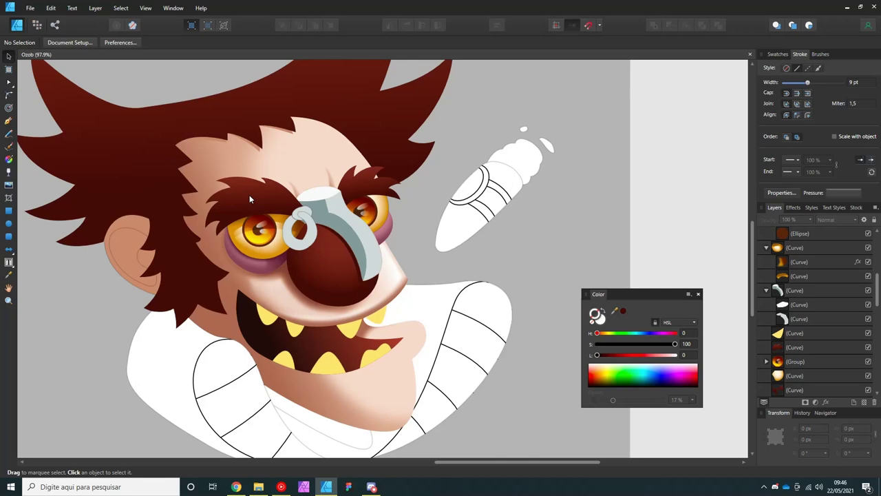
scroll(269, 210, up, 2)
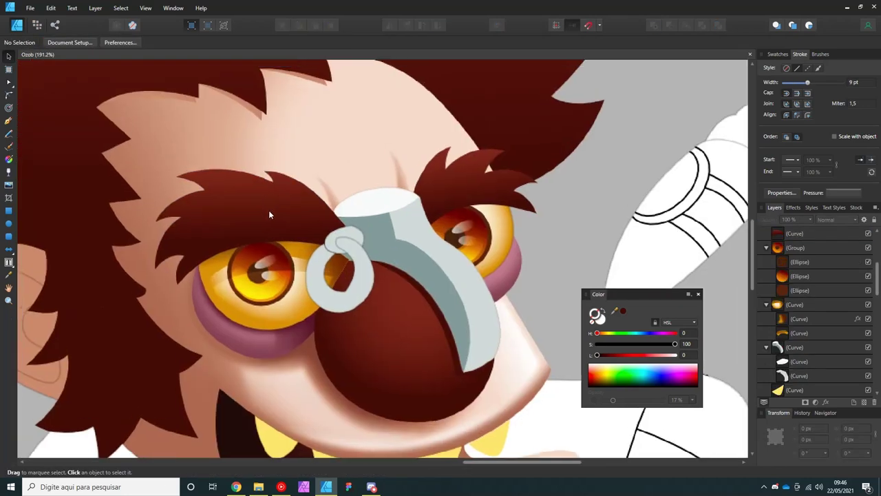
scroll(250, 228, up, 1)
key(p)
scroll(206, 241, up, 1)
Draw a dark shadow curve along the left eyebrow and adjust its Gaussian Blur radius.
click(149, 205)
drag(248, 199, 279, 209)
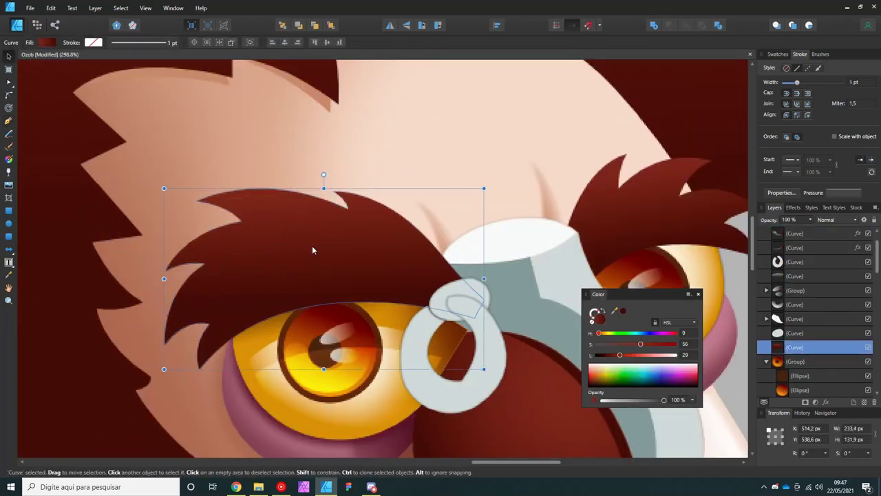
drag(657, 210, 672, 217)
click(770, 417)
key(a)
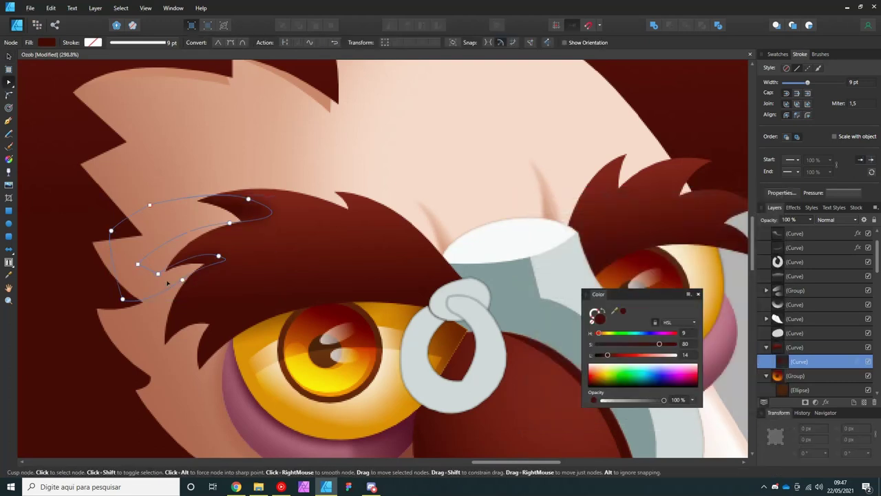
key(ctrl+d)
Add a curve end point and move the dark shadow behind the hair.
key(p)
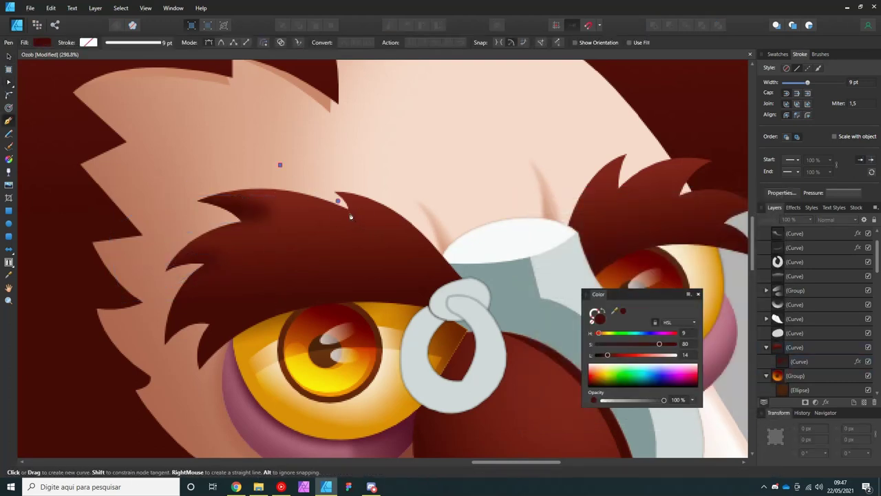
click(380, 223)
key(v)
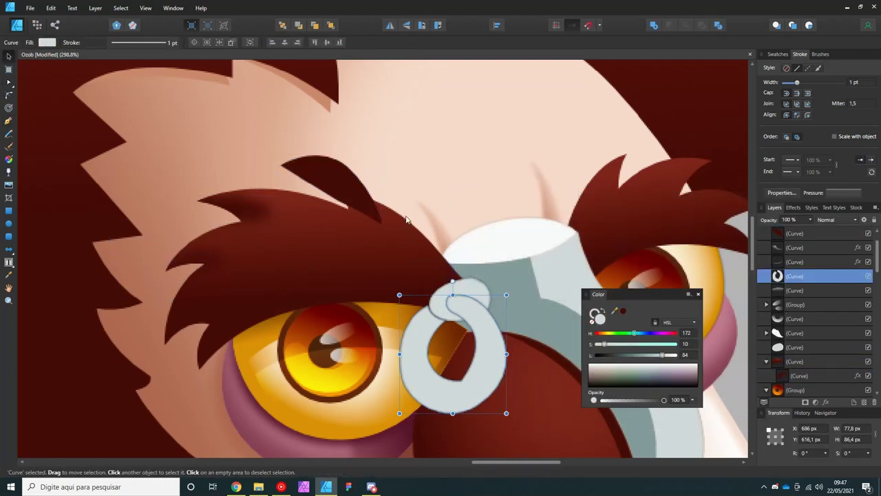
drag(360, 206, 356, 208)
scroll(351, 220, down, 5)
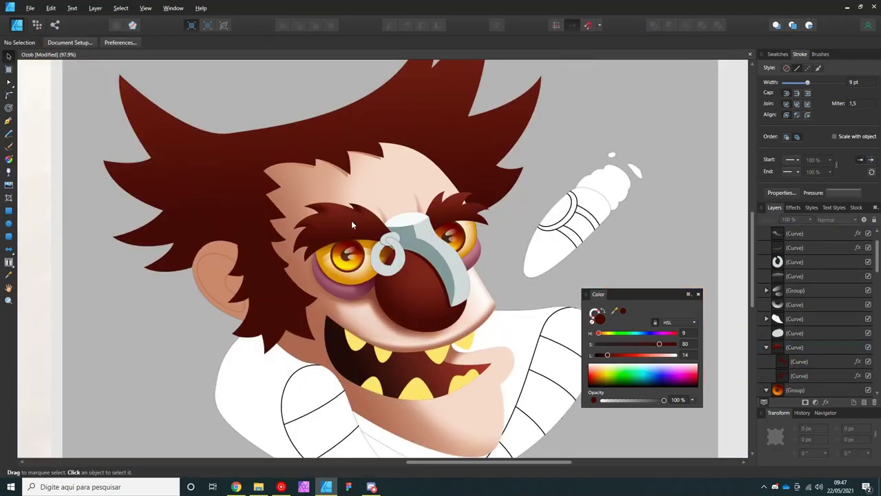
scroll(303, 297, up, 3)
Inspect the face skin shape's nodes, then select the grey nose band.
click(303, 297)
double_click(303, 294)
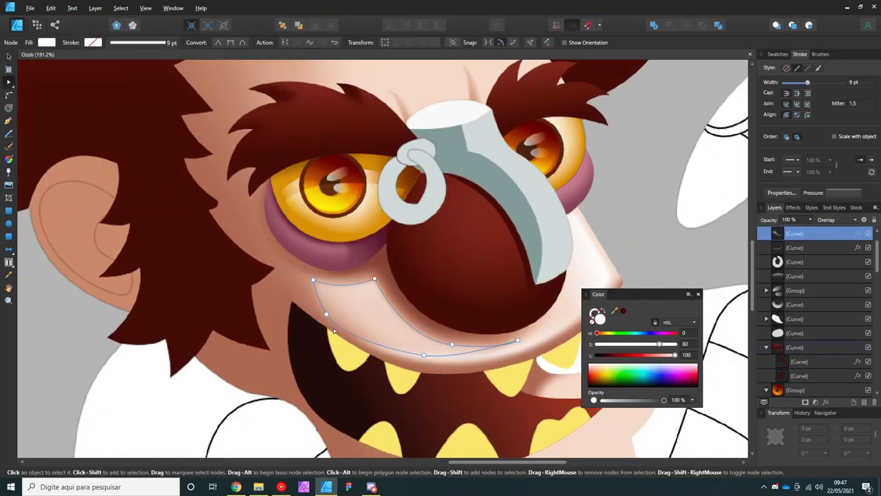
key(Escape)
scroll(340, 333, down, 4)
scroll(333, 337, up, 3)
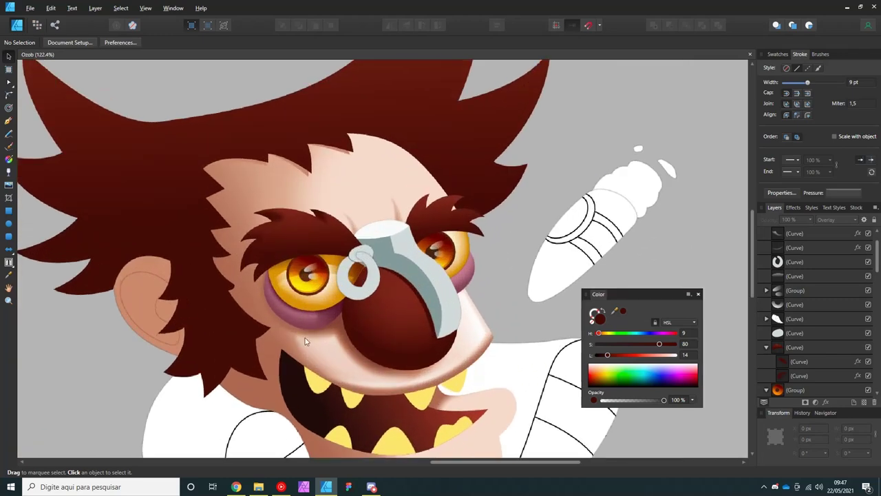
click(465, 256)
scroll(462, 278, up, 3)
scroll(409, 262, up, 2)
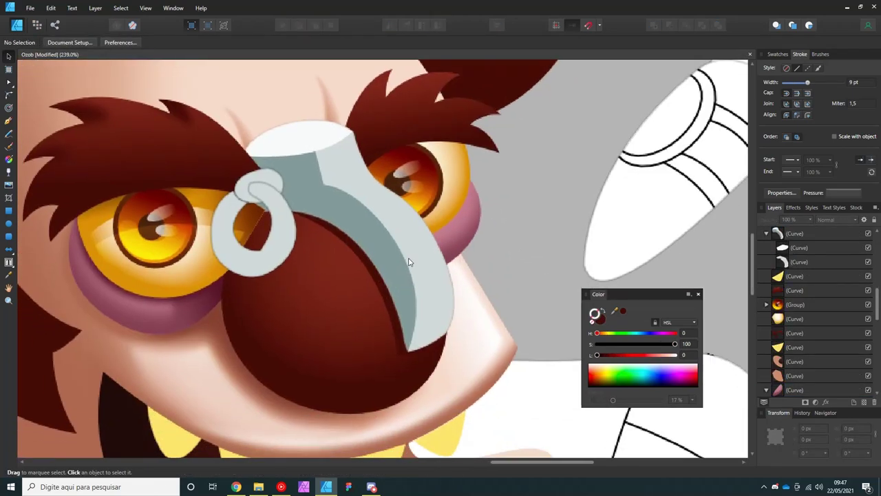
Draw a dark red shadow beside the nose band and send it behind the band.
key(p)
click(415, 265)
drag(445, 284, 477, 265)
click(623, 312)
key(v)
click(208, 330)
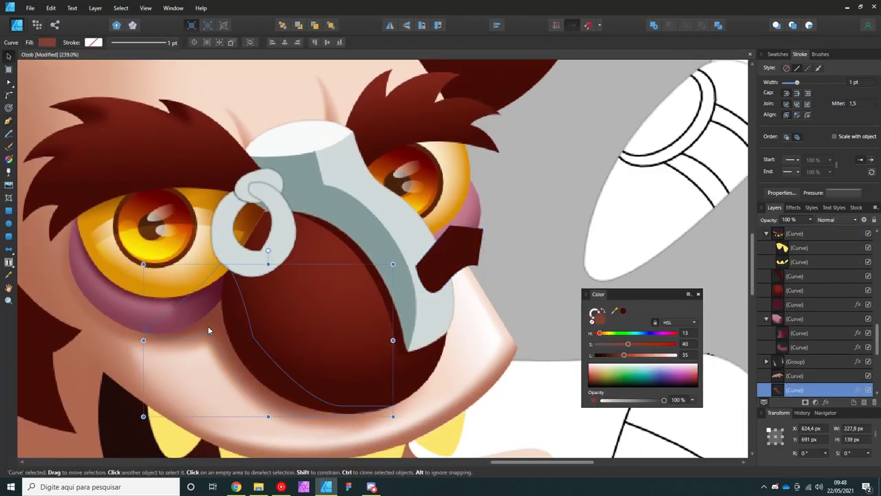
click(434, 259)
key(ctrl+[)
key(ctrl+[)
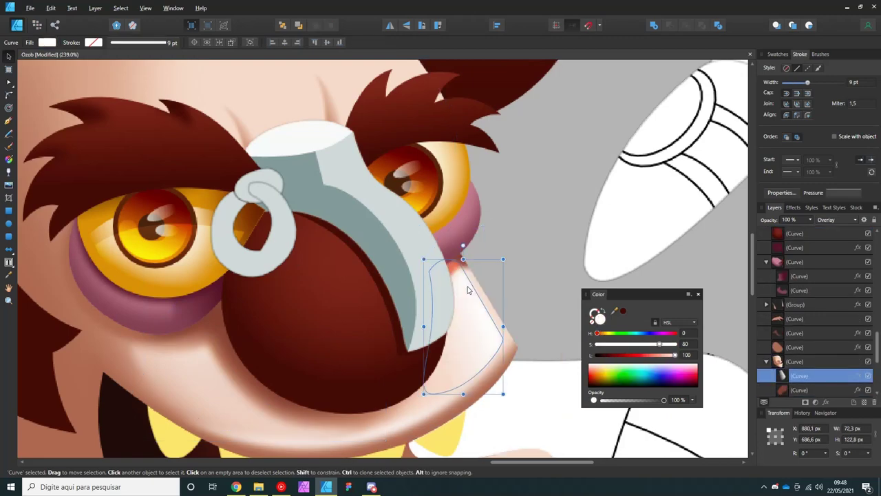
key(ctrl+d)
key(ctrl+0)
Draw a white left eye-bag highlight, set to Overlay with 3 px Gaussian Blur.
click(468, 290)
scroll(467, 289, up, 3)
scroll(169, 338, down, 2)
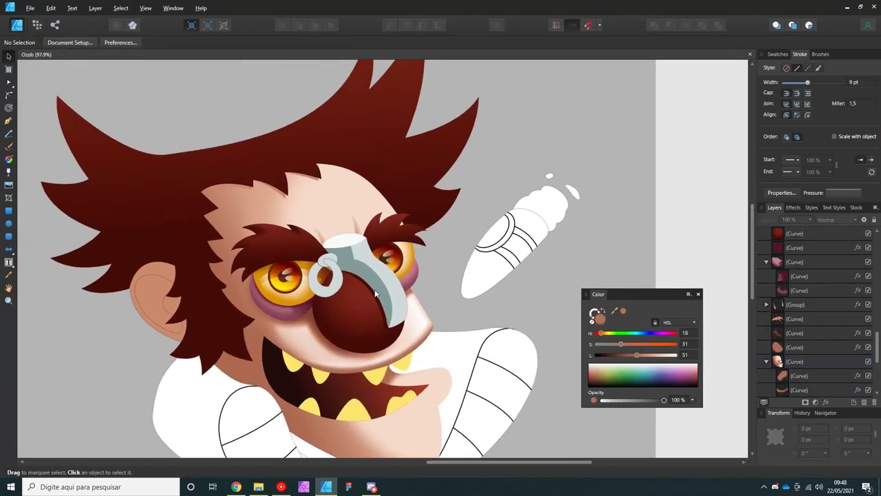
scroll(304, 320, up, 4)
key(p)
click(300, 305)
click(214, 286)
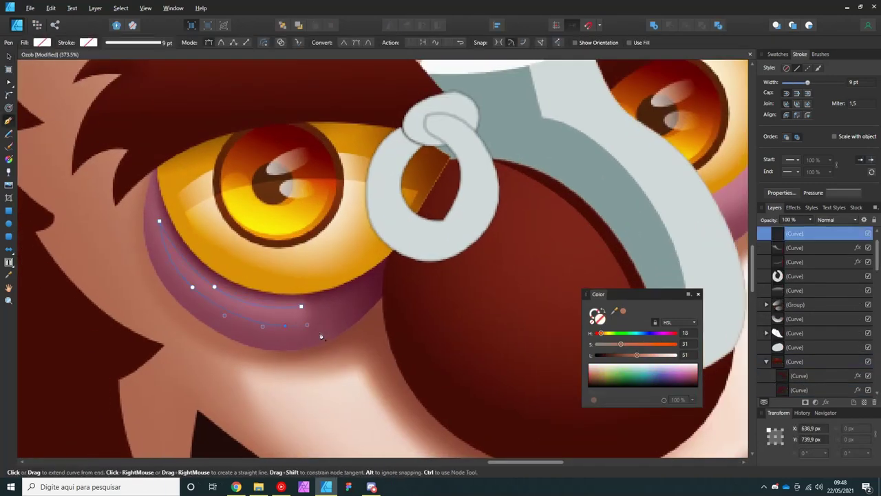
scroll(321, 337, down, 4)
key(v)
click(833, 220)
click(826, 402)
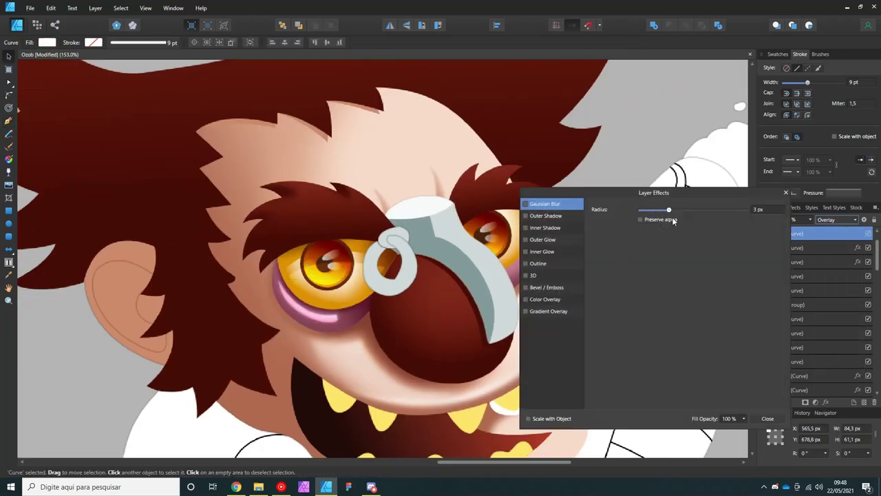
Draw the right eye-bag highlight curve and send it behind the artwork.
key(p)
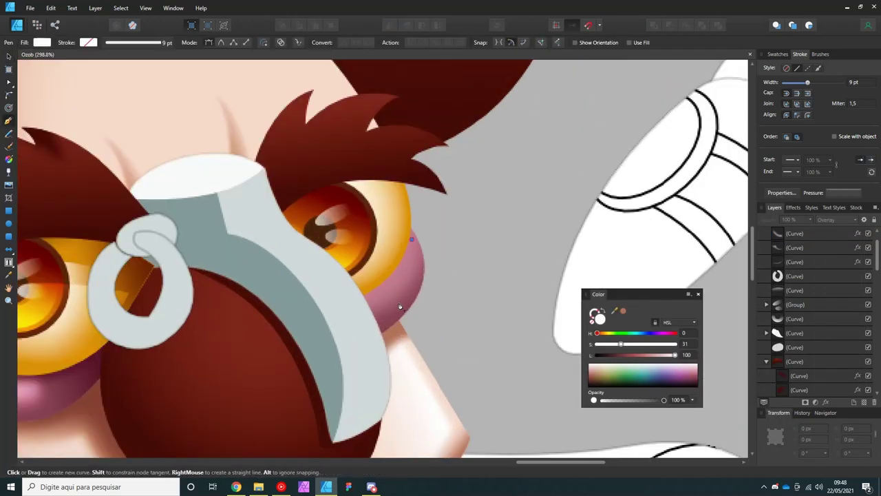
click(411, 239)
click(386, 290)
scroll(425, 193, down, 3)
scroll(426, 192, up, 1)
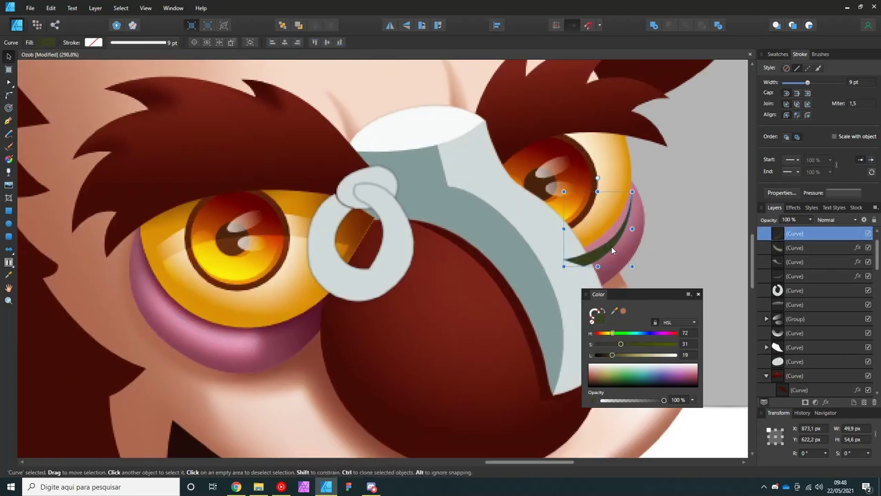
key(v)
key(Escape)
scroll(397, 274, up, 2)
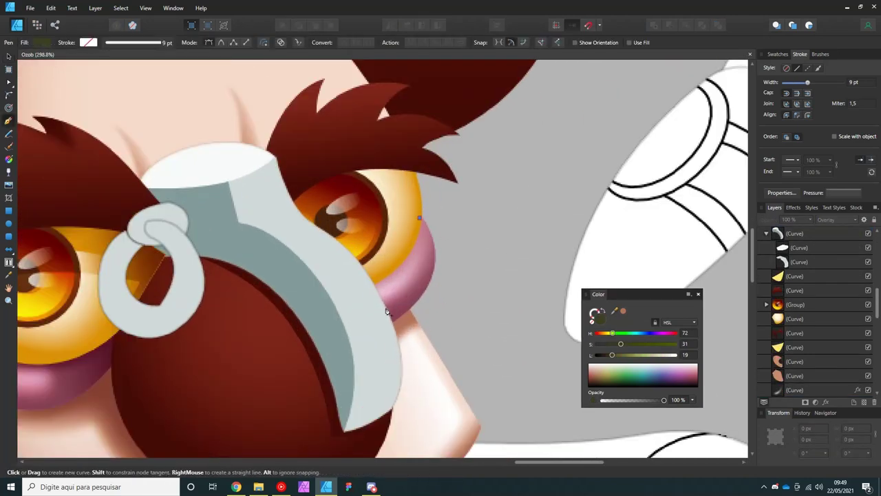
click(387, 306)
scroll(383, 320, left, 3)
key(ctrl+shift+bracketleft)
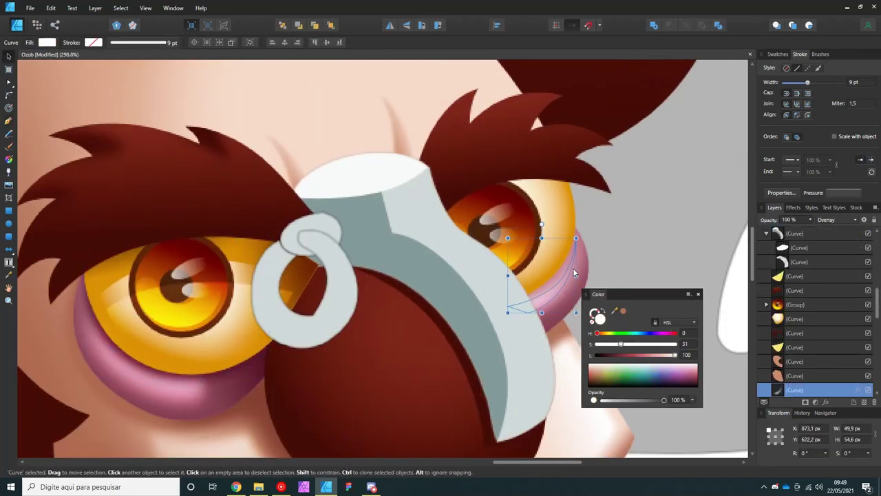
key(ctrl+d)
scroll(572, 268, down, 5)
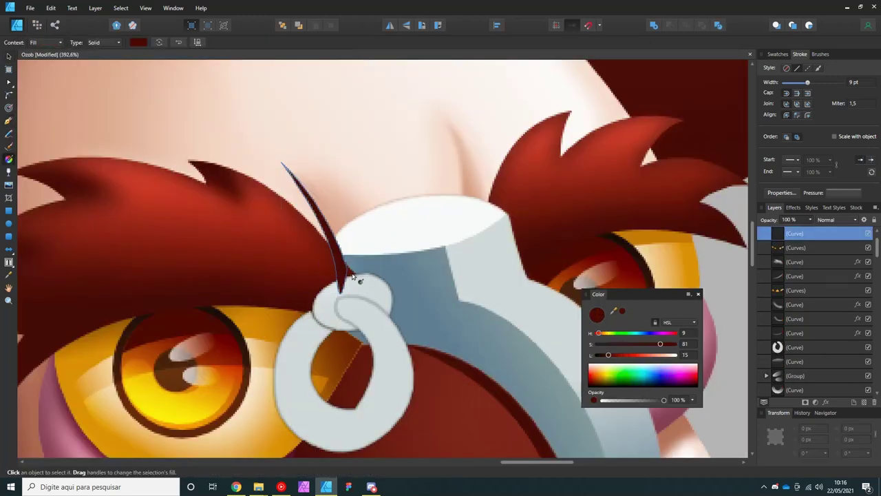
Nudge the thin dark strand on the left eyebrow slightly upward.
key(v)
scroll(307, 234, down, 1)
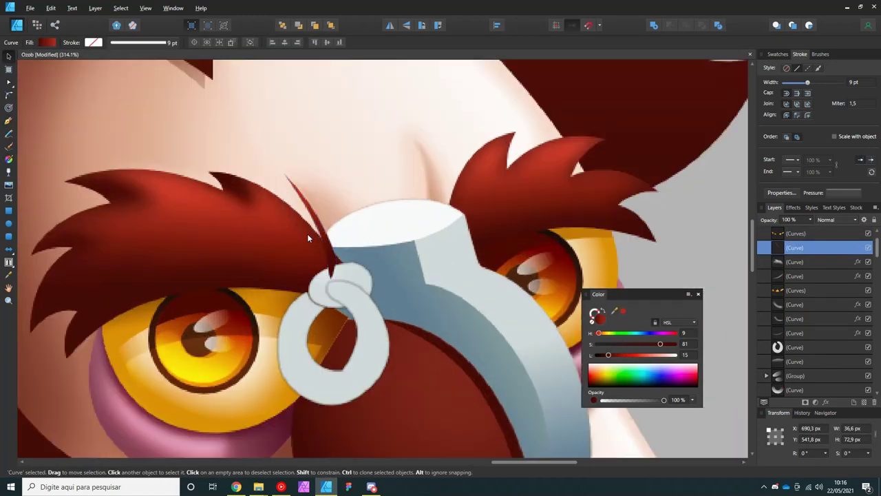
click(311, 223)
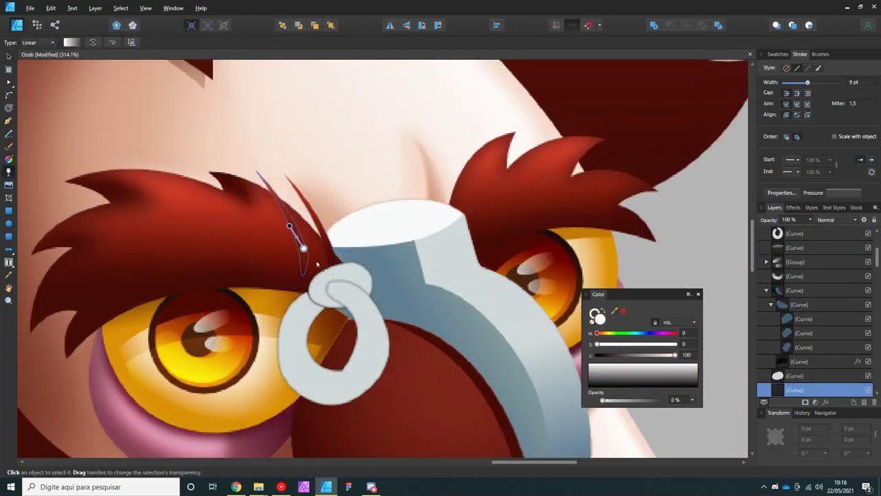
drag(291, 223, 298, 216)
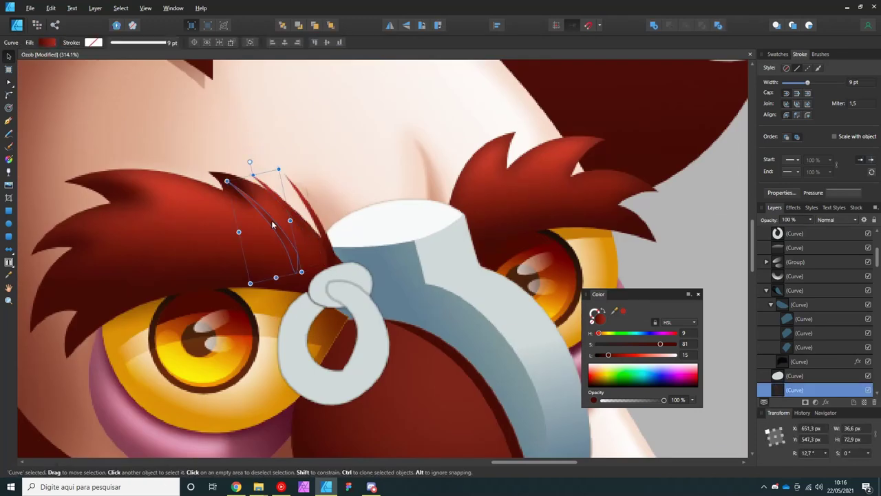
key(ctrl+d)
scroll(272, 223, down, 1)
Rotate the eyebrow strand group so it follows the brow.
click(291, 251)
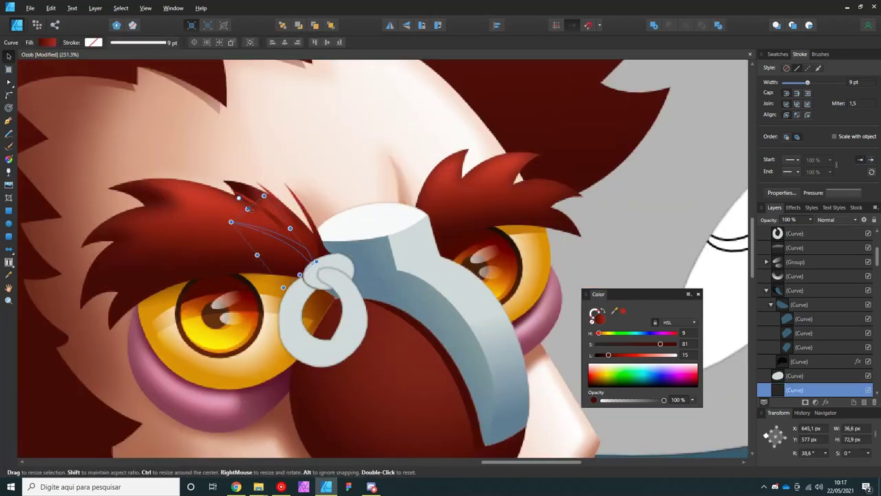
scroll(249, 221, down, 1)
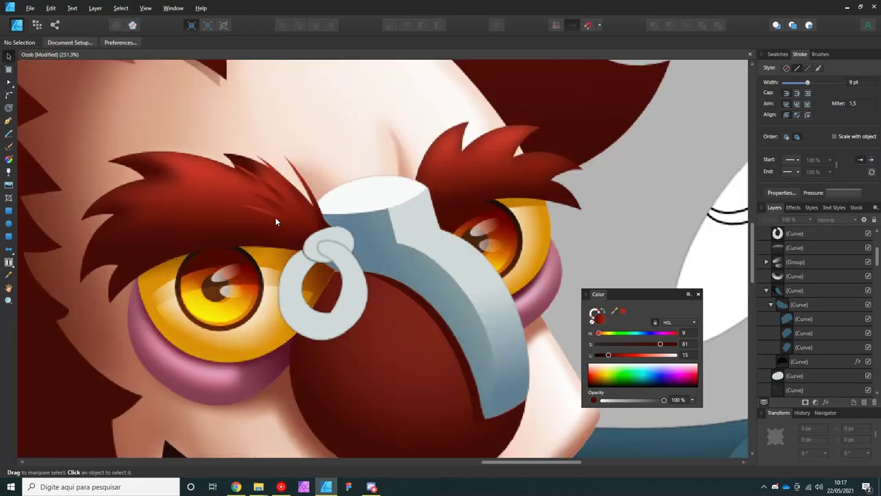
click(286, 196)
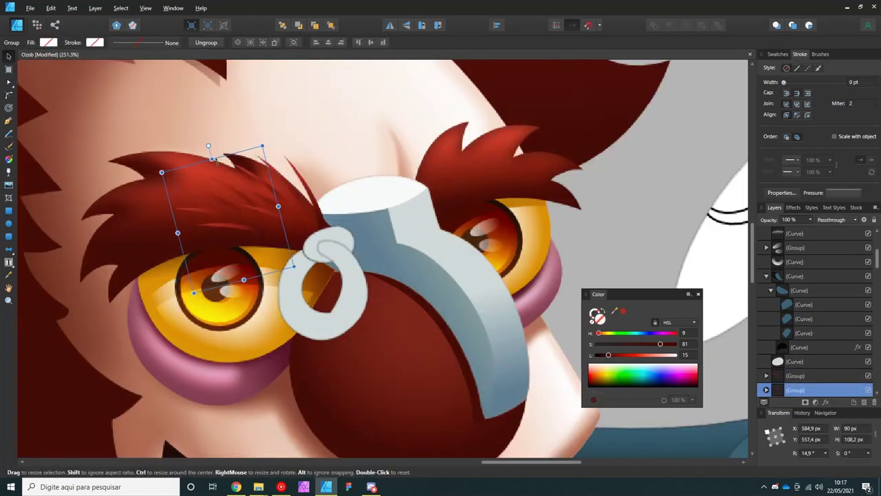
scroll(215, 158, down, 2)
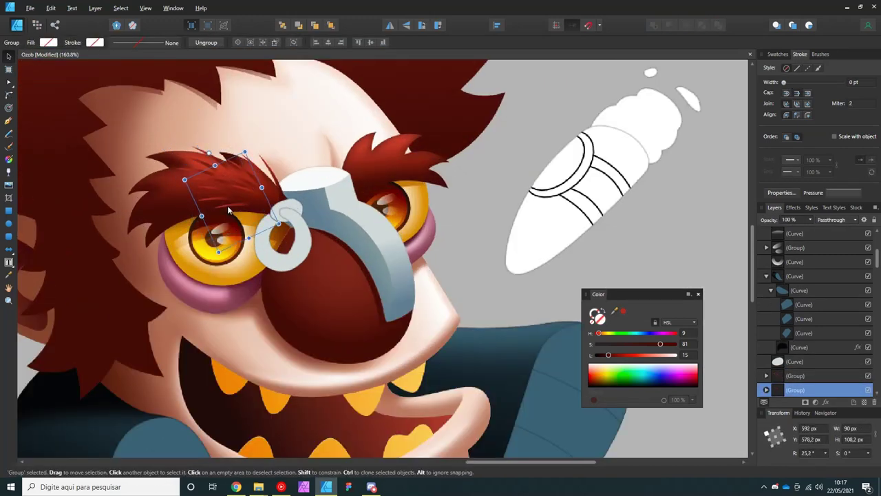
drag(182, 172, 175, 196)
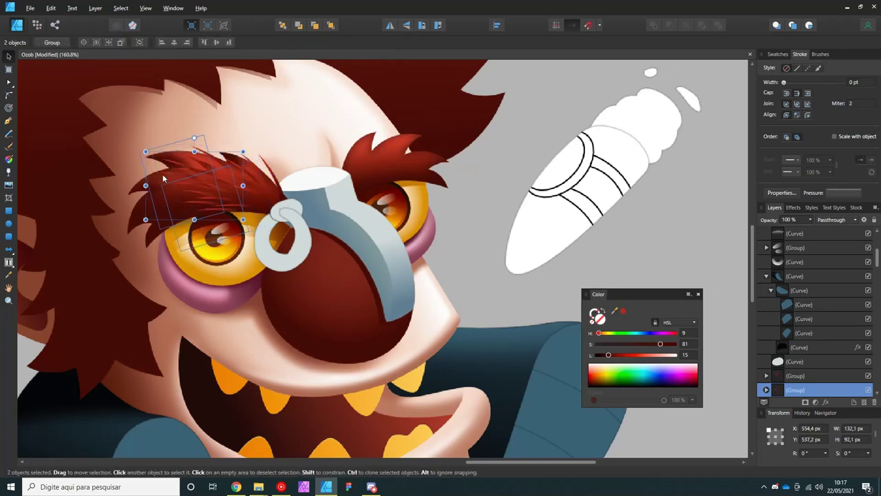
scroll(176, 200, up, 2)
scroll(168, 231, down, 2)
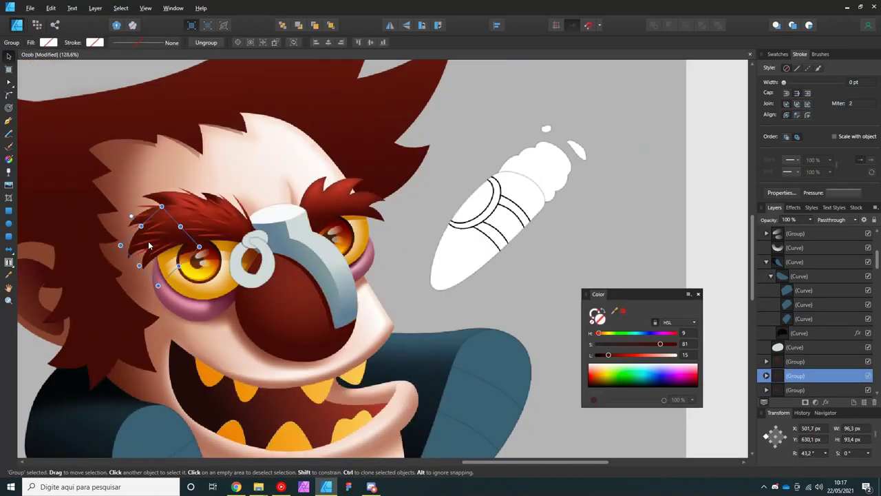
key(ctrl+d)
Darken the left eyebrow's strand group with a −43% Brightness/Contrast adjustment.
scroll(141, 213, up, 2)
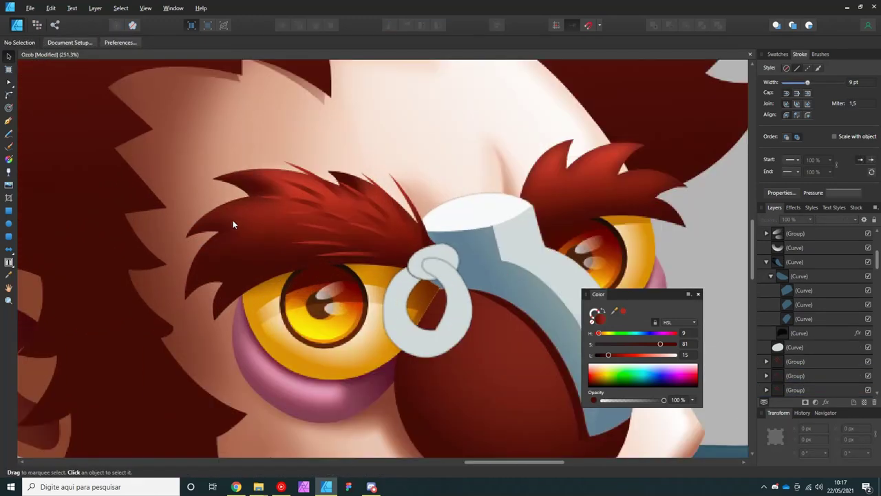
click(314, 225)
click(816, 402)
click(812, 222)
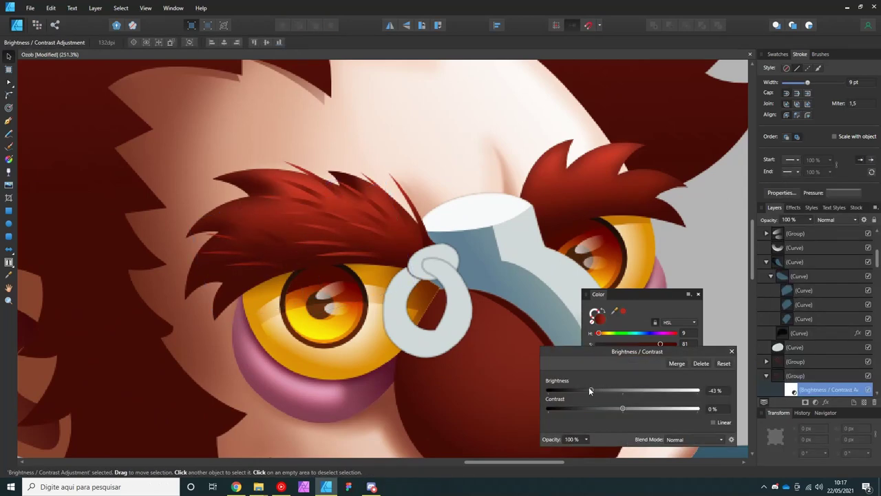
click(320, 252)
click(235, 244)
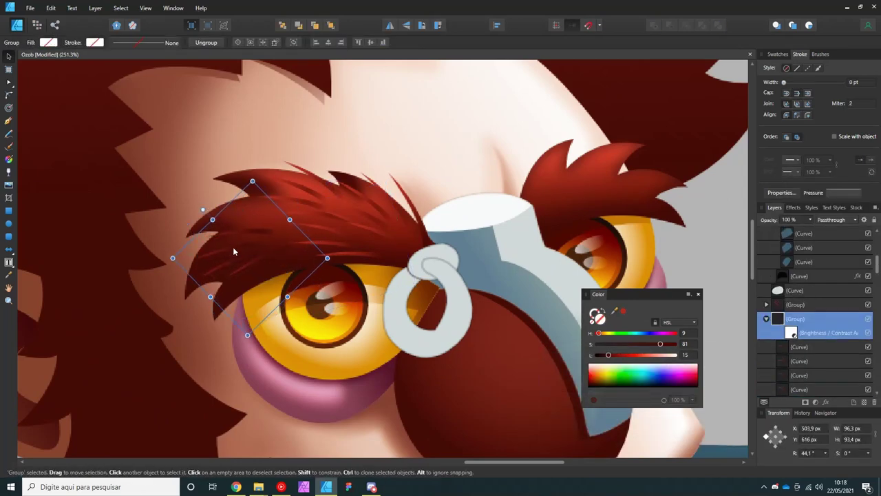
Draw a highlight stroke across the left eyebrow and set its blend mode to Overlay.
scroll(234, 251, down, 3)
scroll(254, 274, up, 2)
scroll(255, 274, up, 1)
key(p)
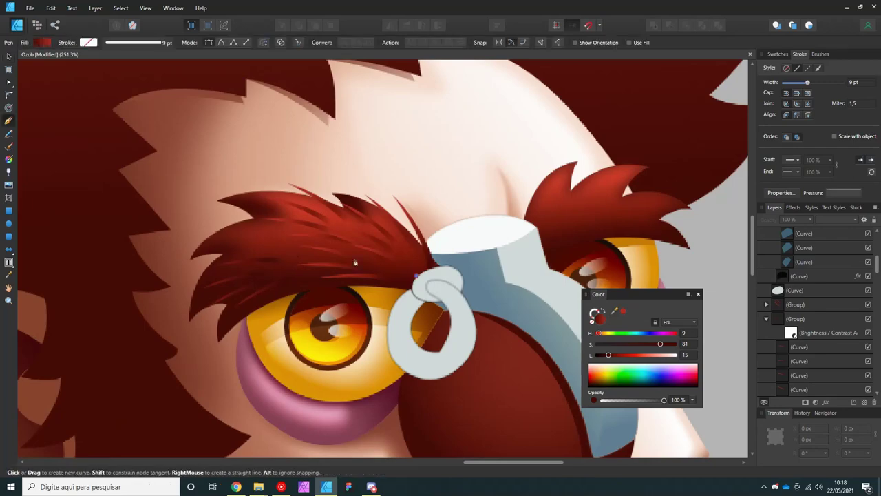
click(416, 276)
click(337, 245)
click(832, 220)
click(829, 282)
scroll(366, 247, down, 3)
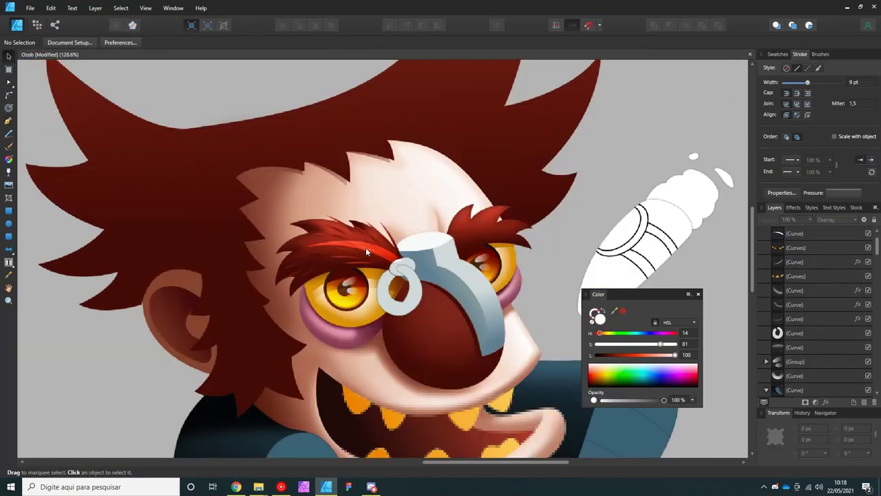
scroll(366, 247, up, 3)
Bring both eyebrows into view and select the eyebrow strand group.
key(v)
scroll(358, 239, up, 3)
key(ctrl+d)
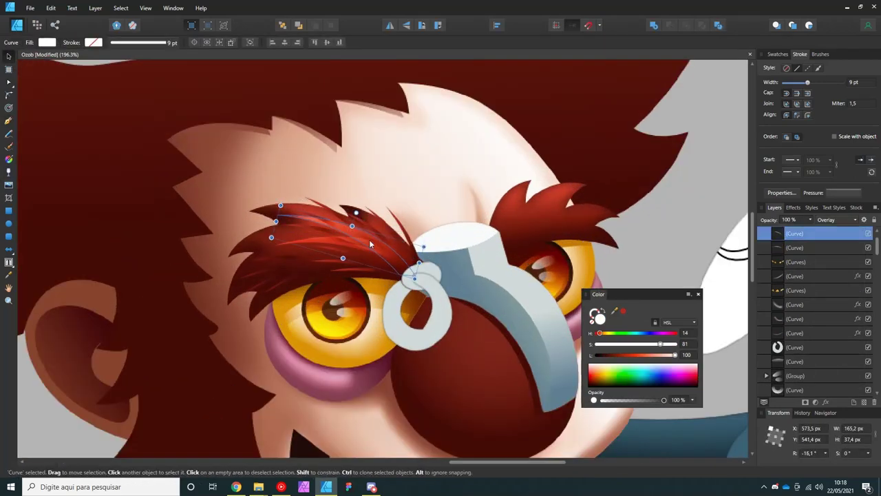
scroll(369, 240, down, 3)
scroll(371, 234, up, 2)
mouse_move(372, 229)
mouse_down()
mouse_move(302, 260)
mouse_move(436, 212)
mouse_up()
click(263, 235)
scroll(435, 212, up, 2)
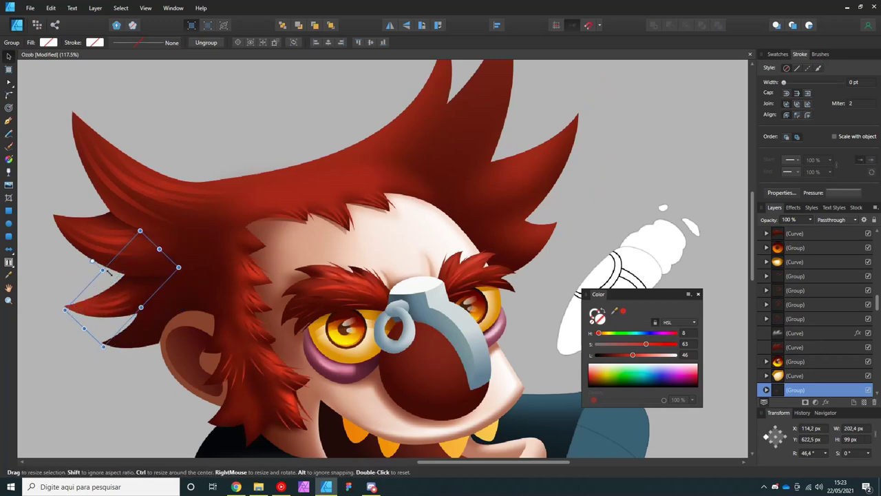
scroll(108, 272, up, 2)
Move a streak group from the left hair spike onto the top spike, then delete it.
click(114, 236)
scroll(395, 159, down, 1)
mouse_move(133, 232)
mouse_down()
mouse_move(395, 159)
mouse_move(397, 186)
mouse_move(319, 261)
mouse_up()
scroll(386, 177, down, 1)
key(Delete)
scroll(389, 177, up, 2)
Draw a red strand on the top spike and fade it out with the Transparency tool.
key(p)
click(402, 117)
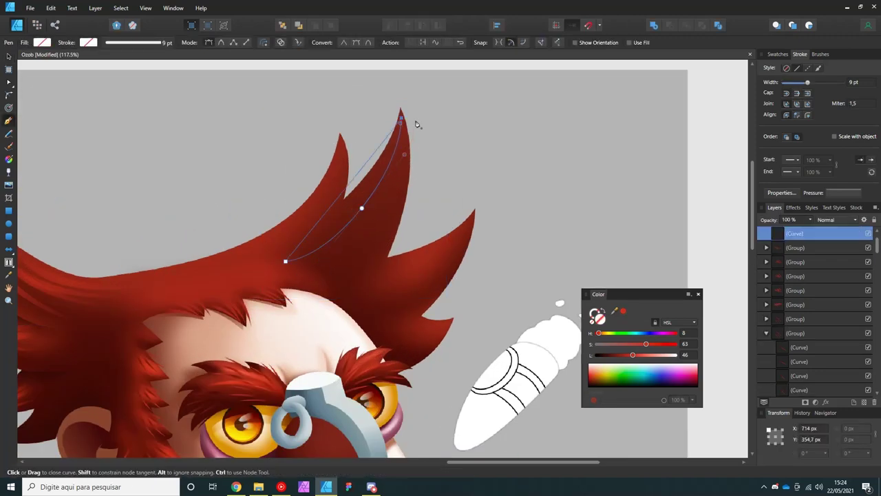
key(v)
click(215, 333)
click(543, 256)
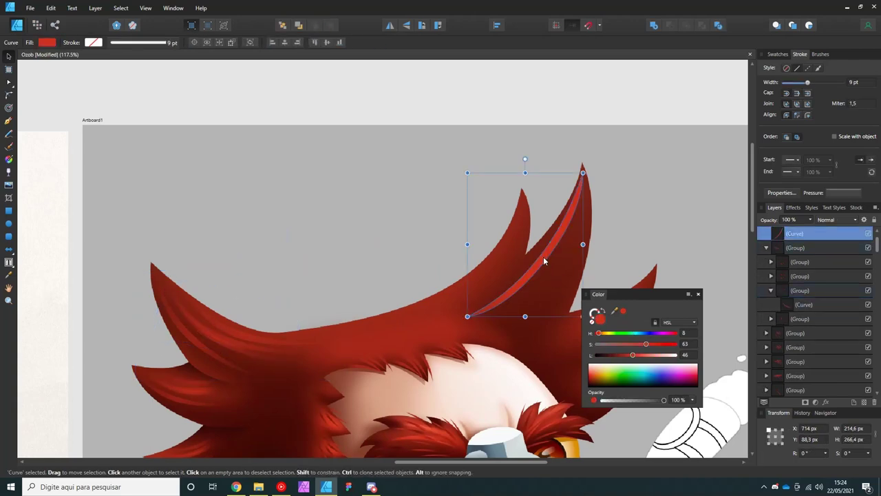
key(y)
scroll(448, 279, right, 3)
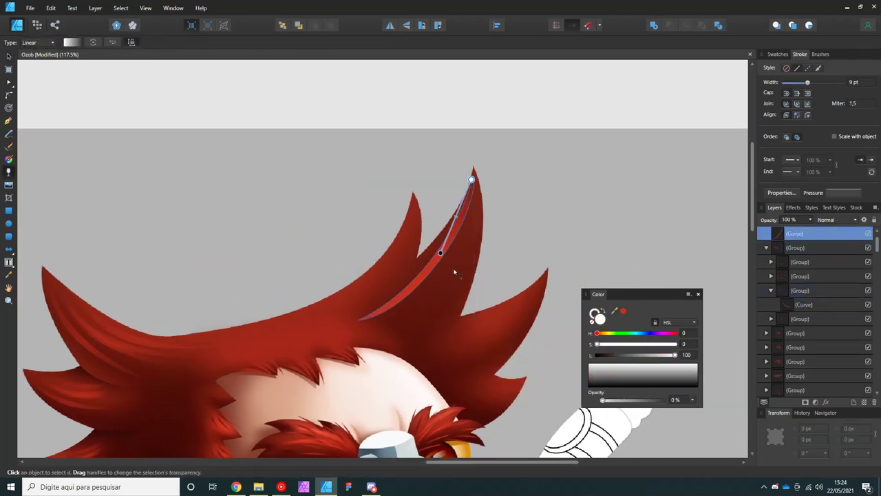
mouse_move(422, 272)
mouse_down()
mouse_move(383, 308)
mouse_move(448, 331)
mouse_up()
Try shrinking the streak group, then undo back to the upright group.
key(v)
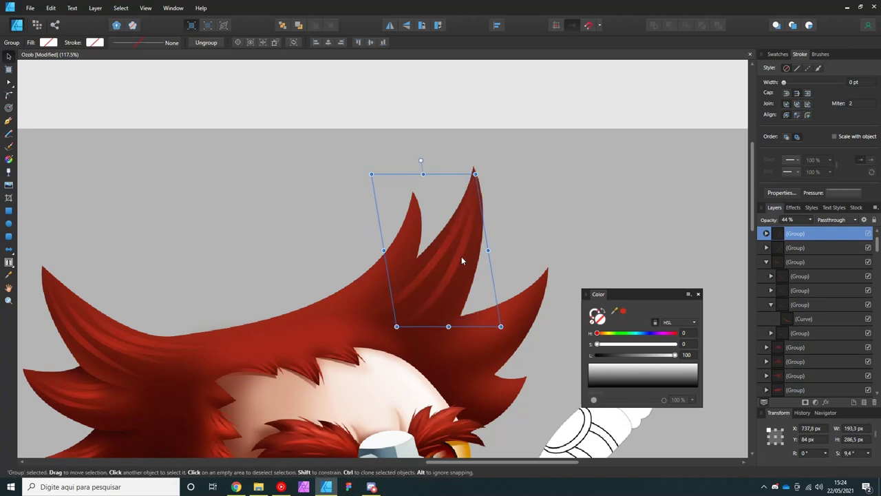
drag(476, 183, 465, 198)
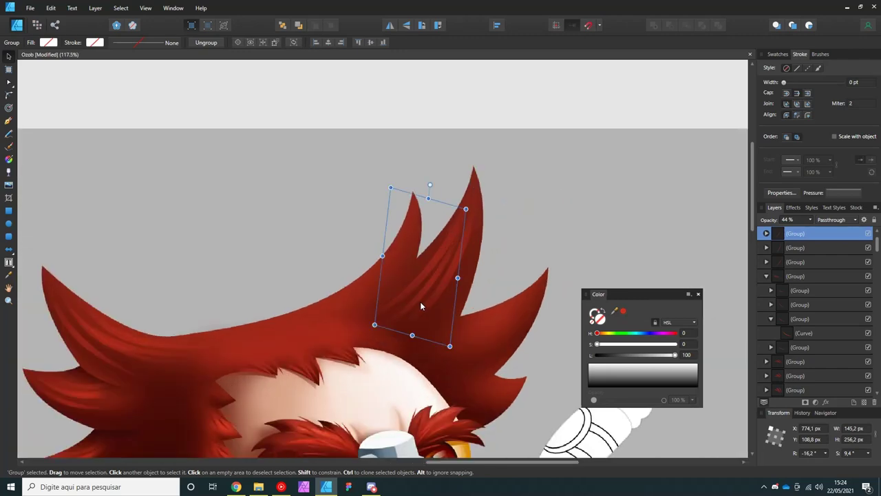
key(ctrl+z)
key(ctrl+z)
scroll(423, 271, down, 2)
scroll(423, 276, up, 2)
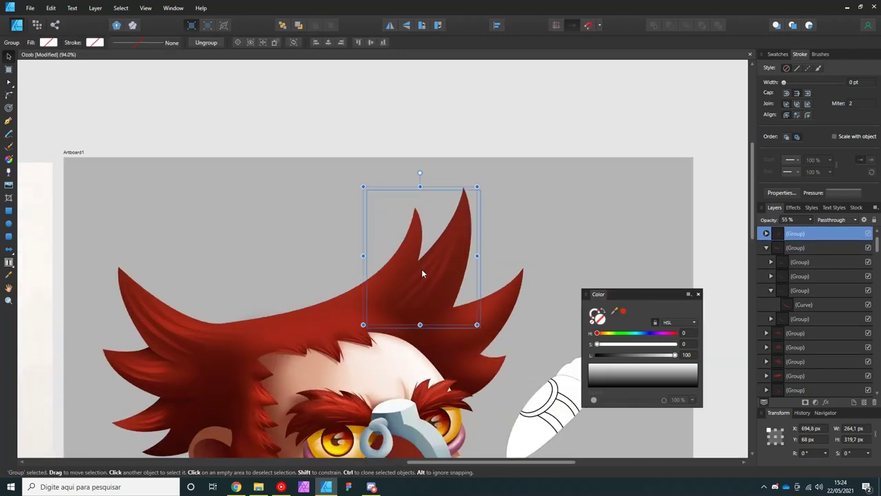
key(ctrl+z)
scroll(432, 287, up, 2)
Draw another red strand along the top spike with a 16.2 px Gaussian Blur.
key(p)
drag(402, 294, 467, 177)
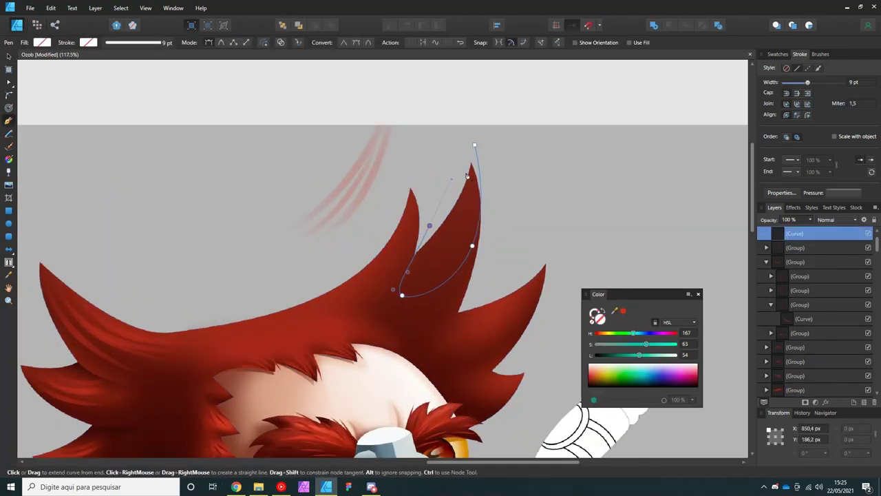
click(624, 312)
key(v)
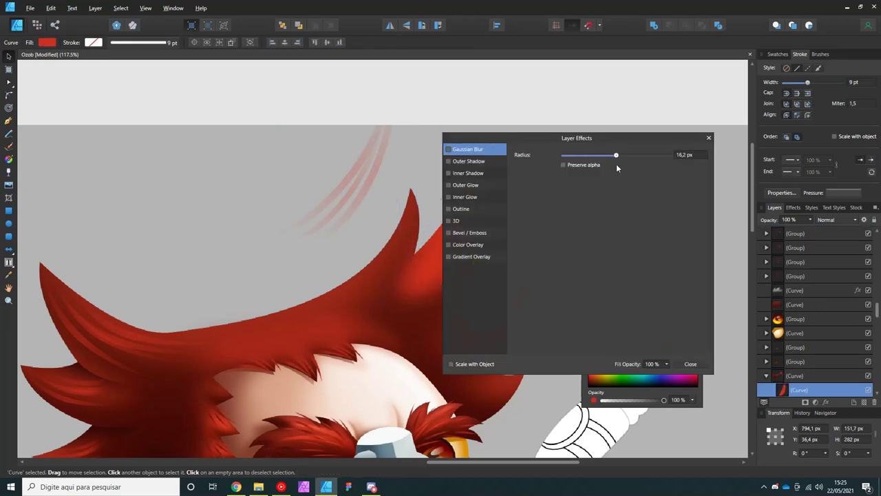
click(693, 364)
click(521, 279)
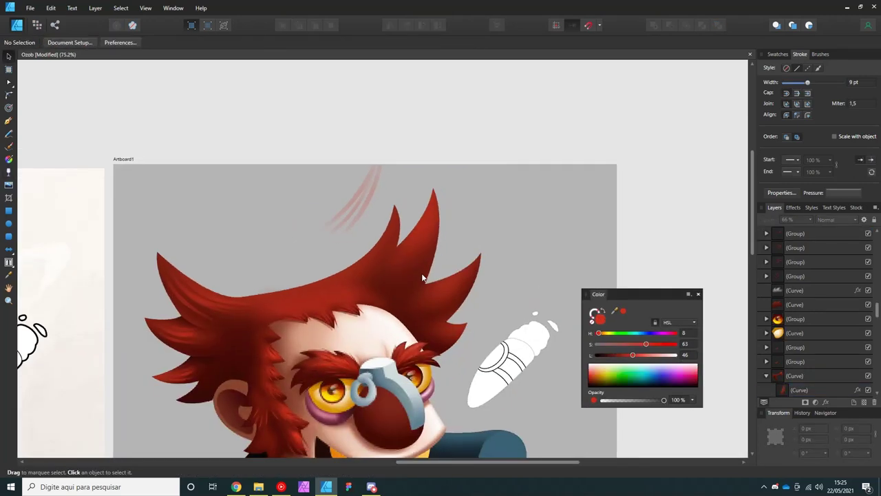
scroll(466, 285, down, 3)
scroll(416, 245, up, 2)
Select the hair-spike streak group and start editing a hair curve's nodes.
click(414, 242)
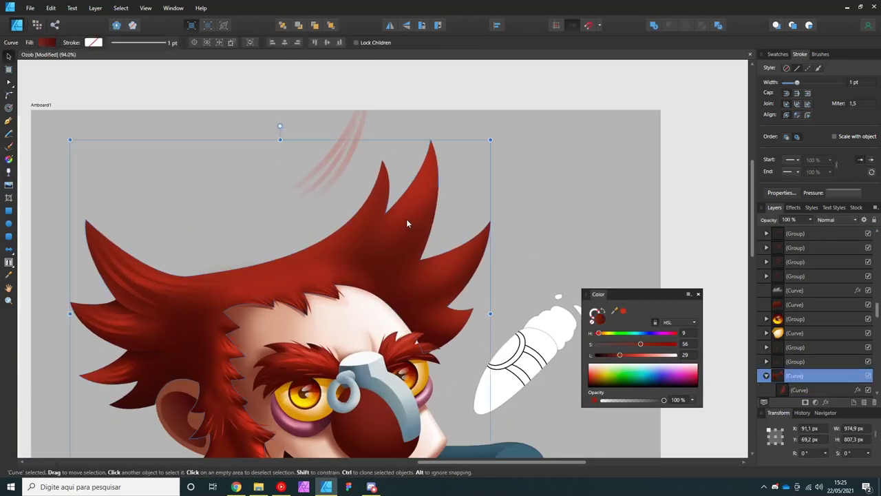
click(340, 134)
click(386, 228)
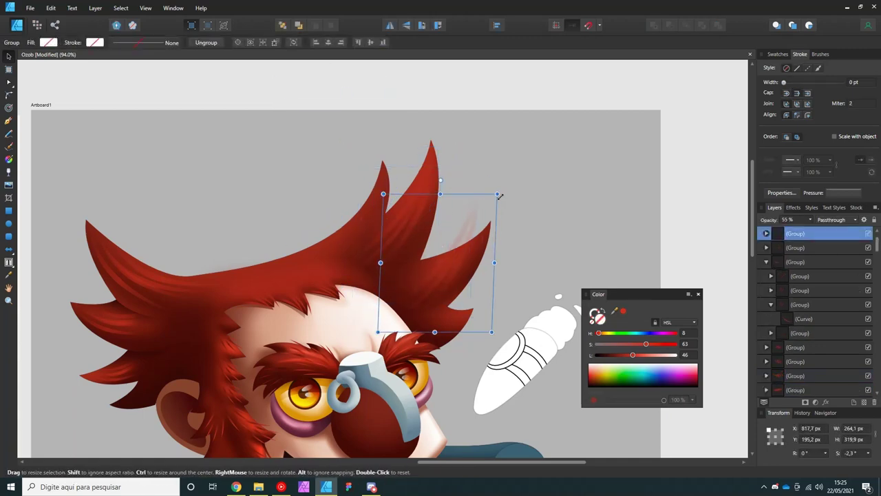
scroll(337, 272, up, 4)
double_click(301, 268)
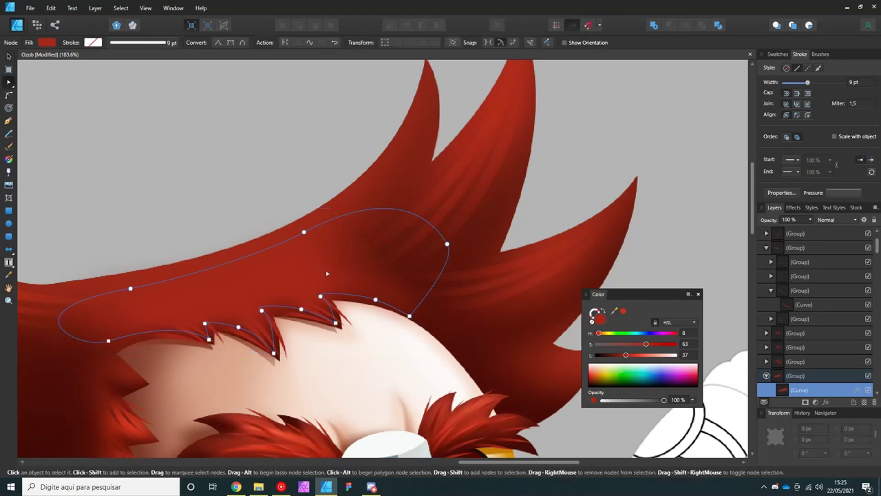
Fade the selected hair shape with a linear transparency gradient.
key(y)
drag(326, 288, 427, 214)
scroll(401, 270, up, 3)
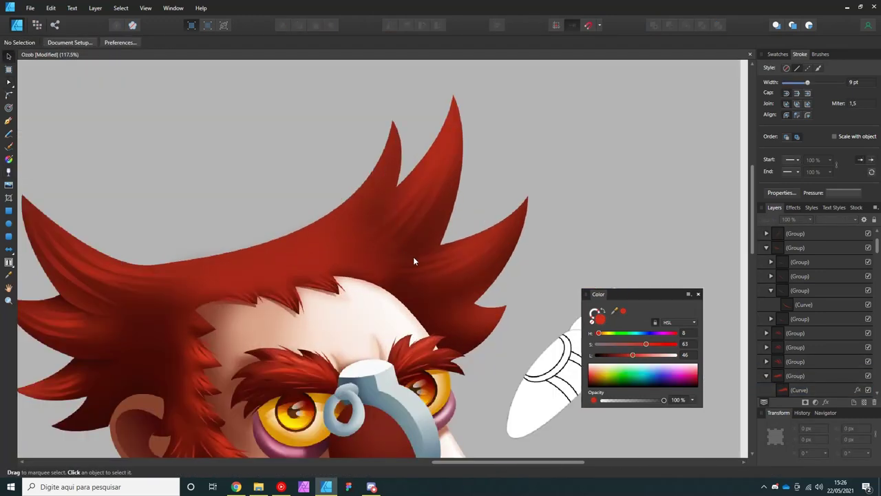
scroll(413, 257, up, 1)
Draw a dark shadow curve between the two spikes, fully transparent at its tip.
key(p)
drag(434, 261, 411, 265)
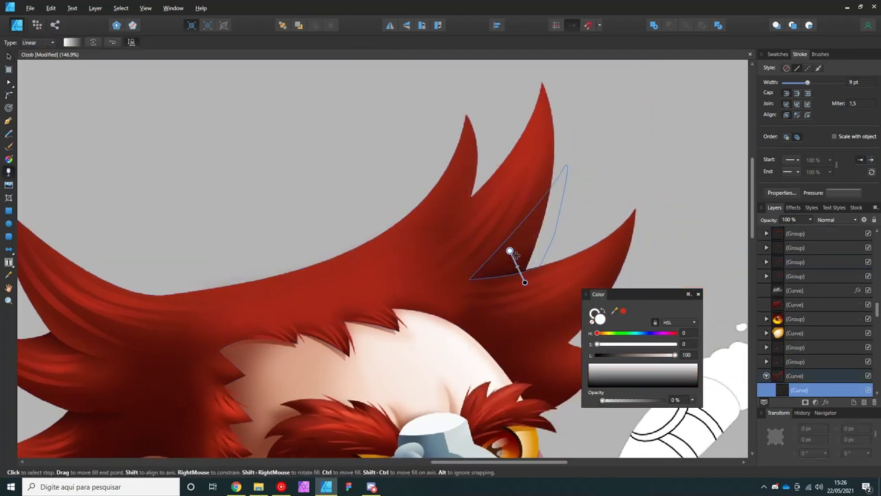
key(a)
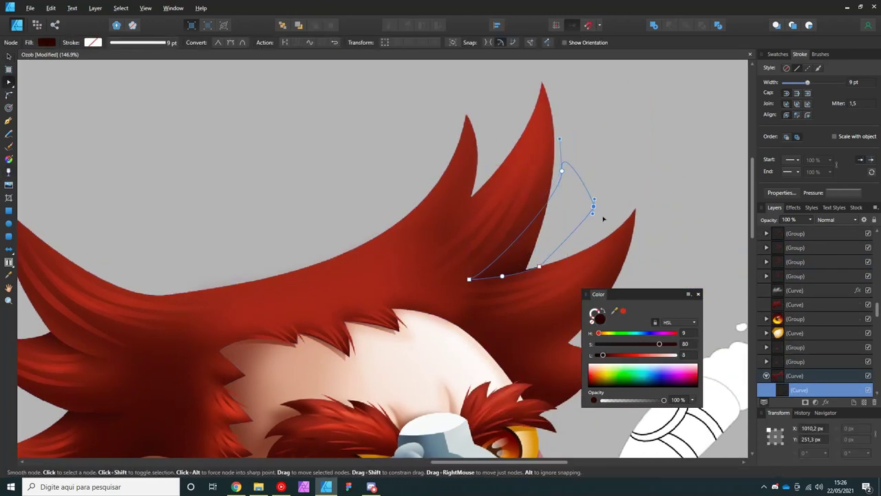
key(p)
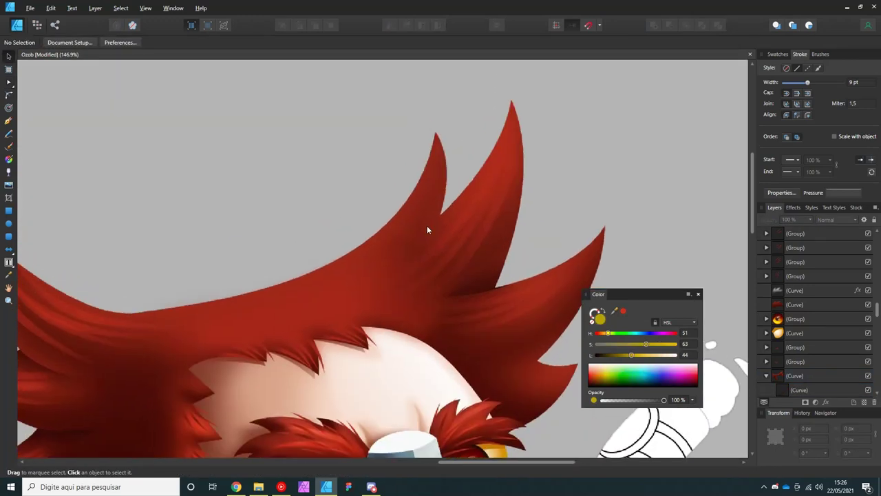
drag(387, 272, 352, 269)
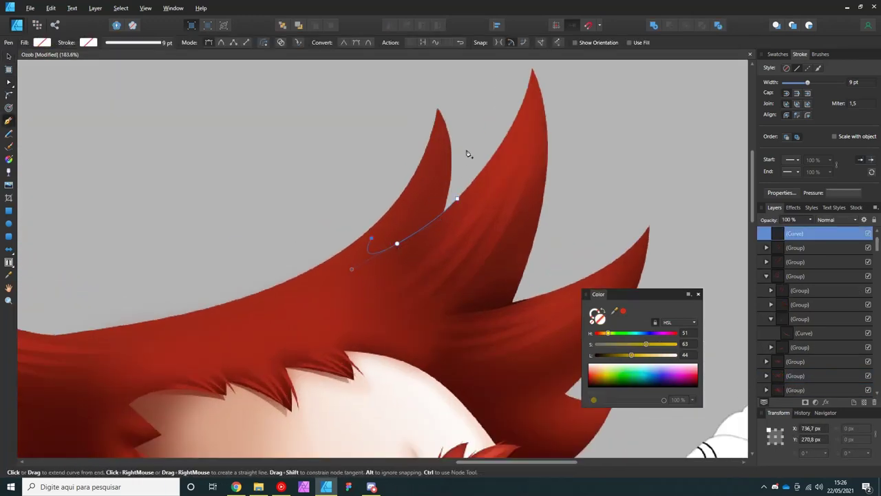
key(y)
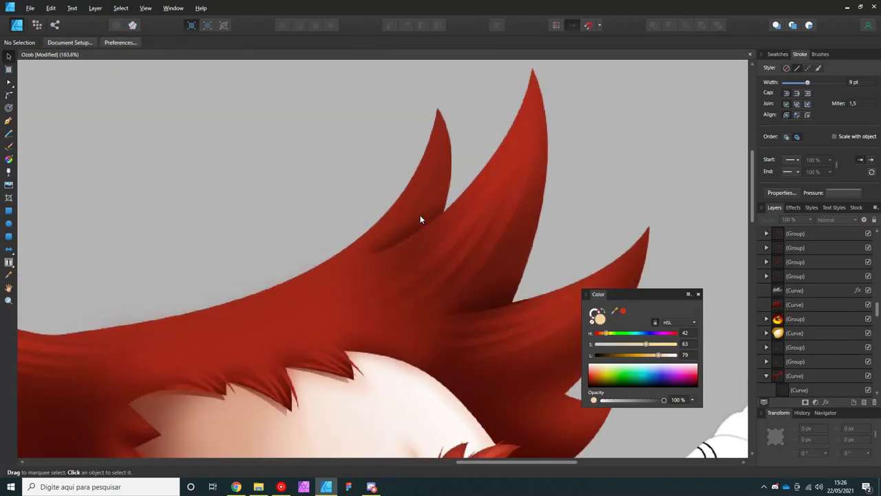
drag(400, 264, 389, 230)
click(393, 226)
key(v)
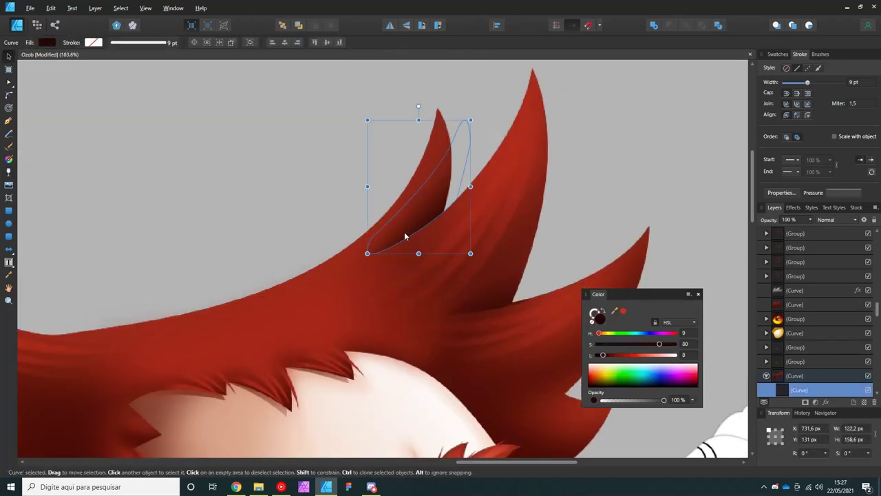
scroll(418, 245, down, 5)
scroll(345, 241, up, 3)
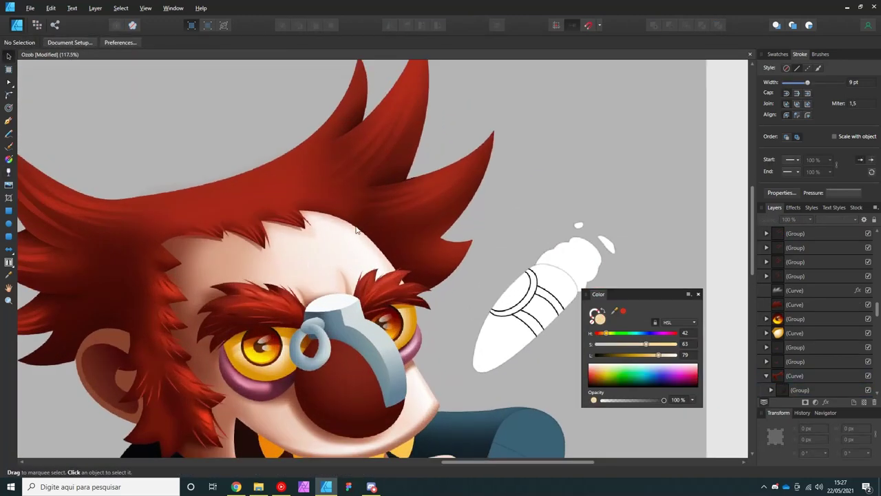
scroll(404, 219, down, 3)
Select and deselect hair curves and shading groups to locate the streak group.
scroll(404, 220, up, 5)
click(379, 148)
scroll(382, 190, down, 1)
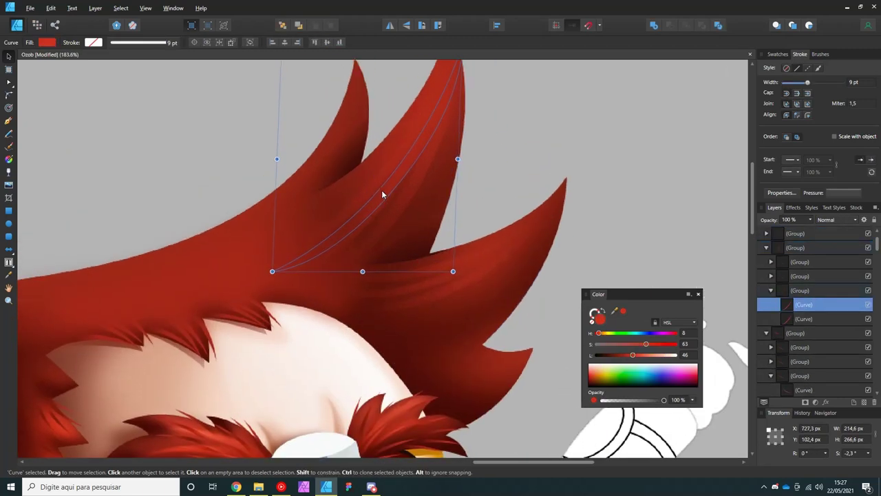
scroll(386, 186, down, 1)
key(ctrl+d)
scroll(396, 186, up, 1)
click(370, 176)
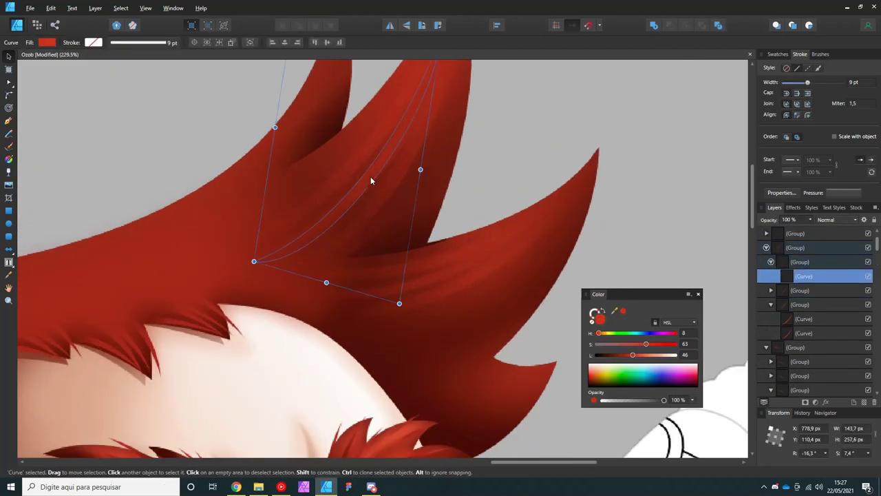
scroll(378, 177, down, 1)
scroll(378, 176, down, 1)
Clone the translucent hair streak group slightly lower on the right spike.
click(432, 165)
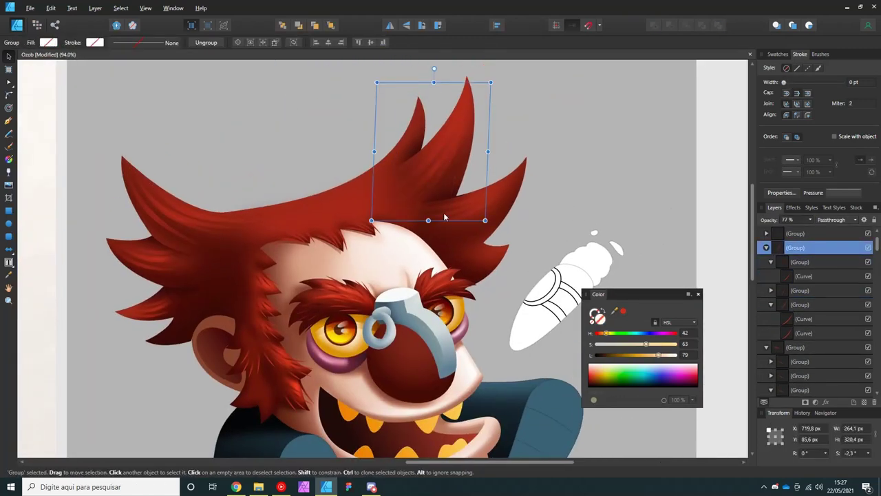
scroll(294, 234, up, 3)
scroll(159, 234, down, 3)
click(238, 327)
key(ctrl+d)
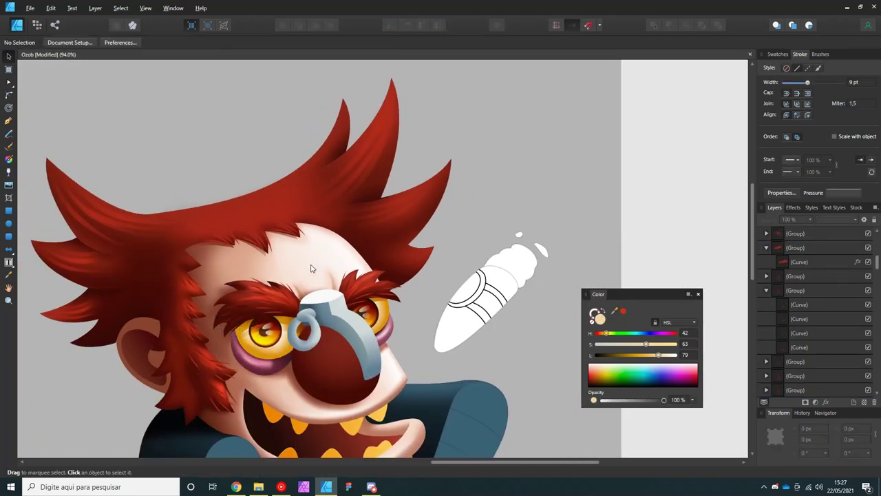
scroll(309, 261, down, 1)
scroll(379, 204, up, 3)
click(378, 204)
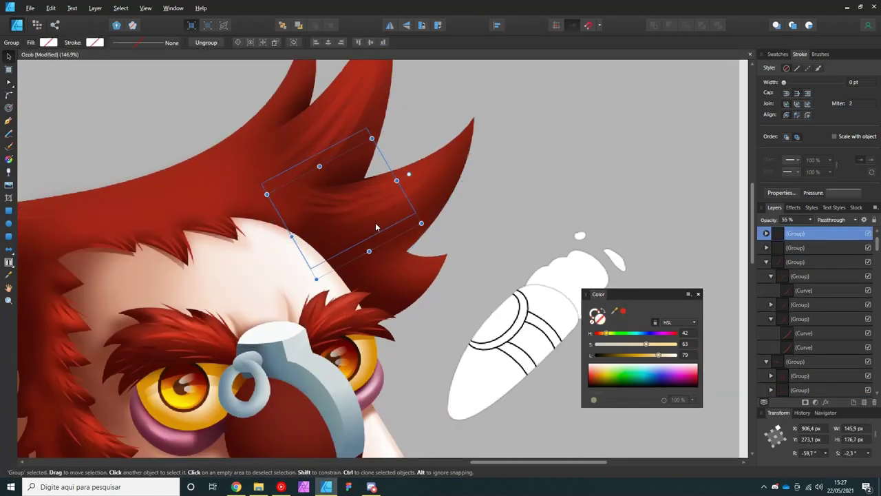
drag(384, 274, 384, 292)
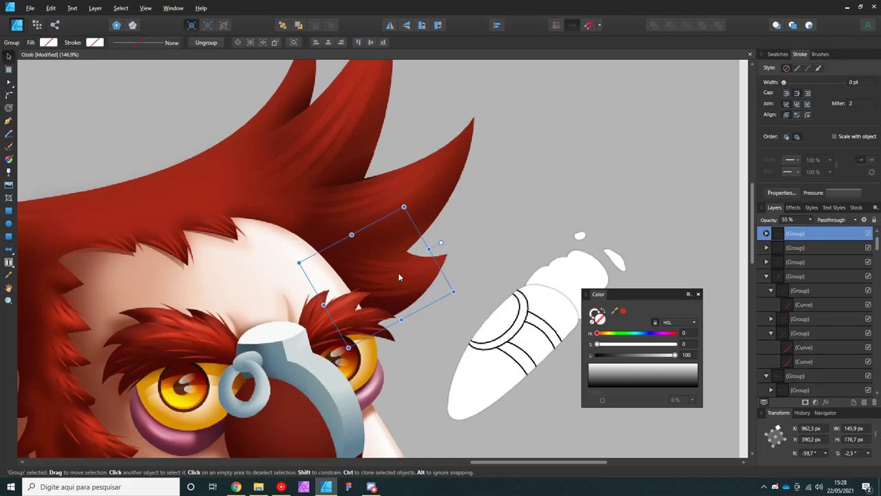
key(ctrl+d)
scroll(396, 276, down, 3)
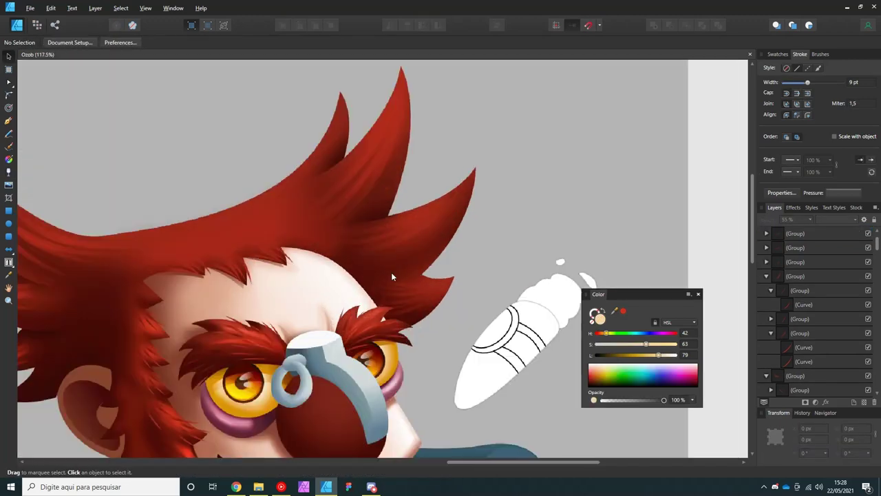
scroll(207, 234, up, 3)
scroll(275, 245, down, 2)
Draw a white Overlay highlight on the left spike with a Gaussian Blur effect.
scroll(290, 245, up, 3)
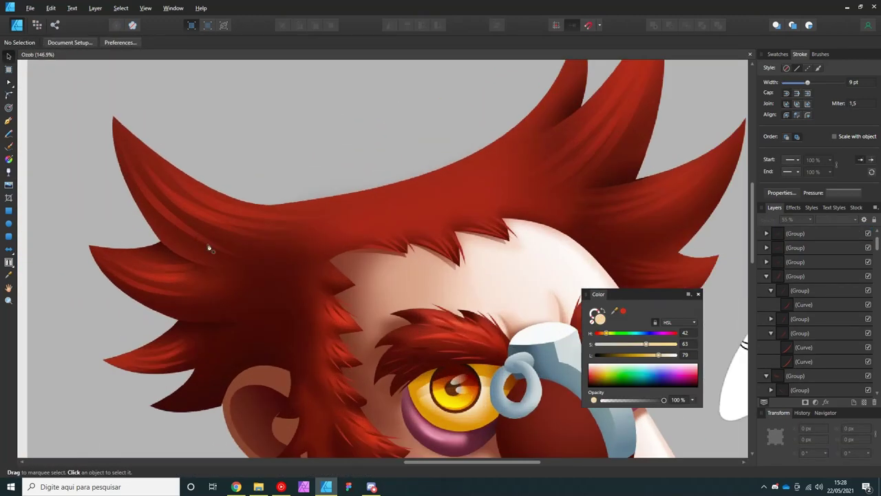
key(p)
click(132, 156)
click(297, 235)
click(132, 155)
key(v)
click(833, 219)
click(829, 275)
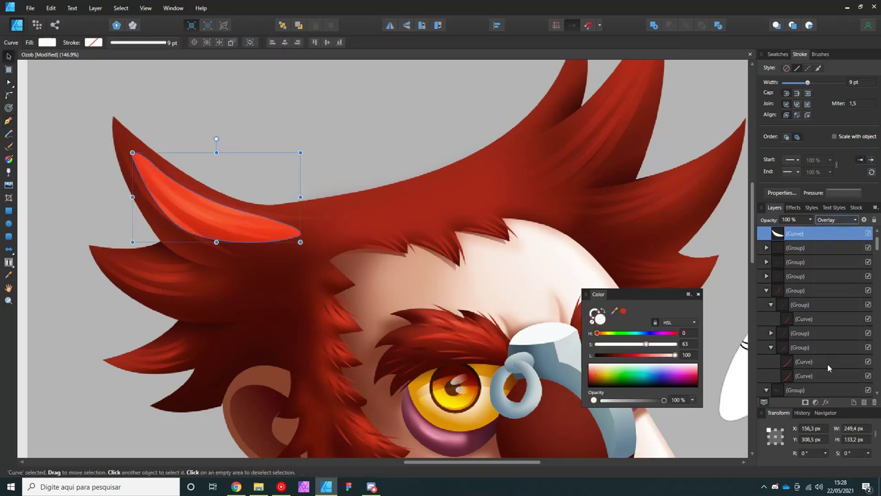
click(864, 219)
click(448, 149)
drag(562, 154, 612, 155)
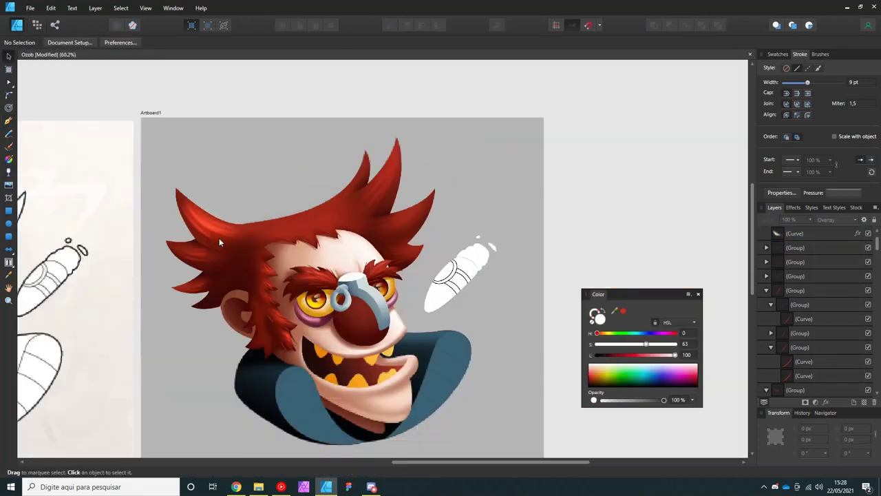
Place rotated copies of the blurred highlight onto the lower left spikes.
mouse_move(200, 225)
mouse_down()
mouse_move(201, 294)
mouse_move(168, 240)
mouse_move(173, 279)
mouse_up()
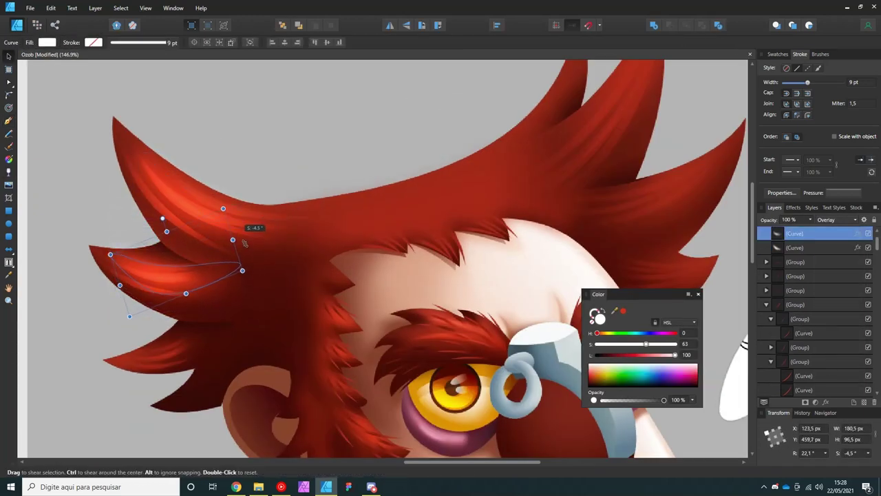
scroll(189, 275, down, 3)
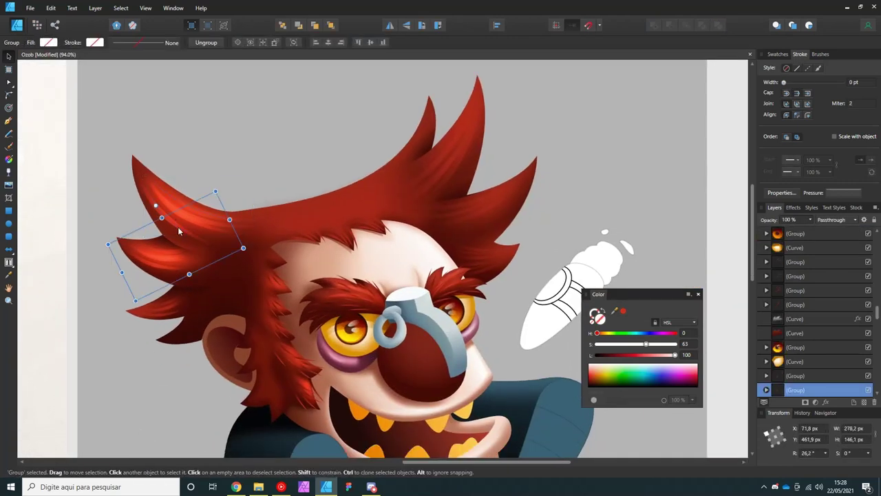
scroll(170, 201, up, 3)
drag(172, 269, 172, 309)
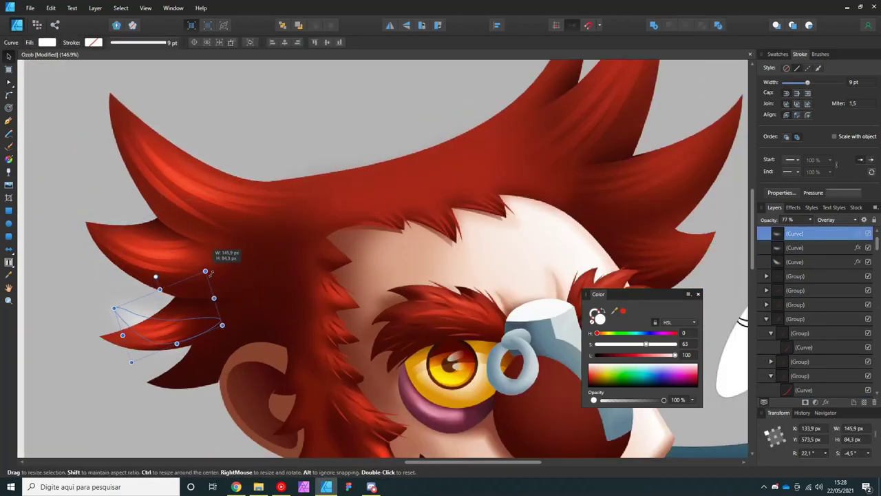
drag(223, 258, 159, 301)
key(ctrl+d)
Draw a highlight curve along the top hair edge up to the spike tip.
key(p)
scroll(172, 318, down, 2)
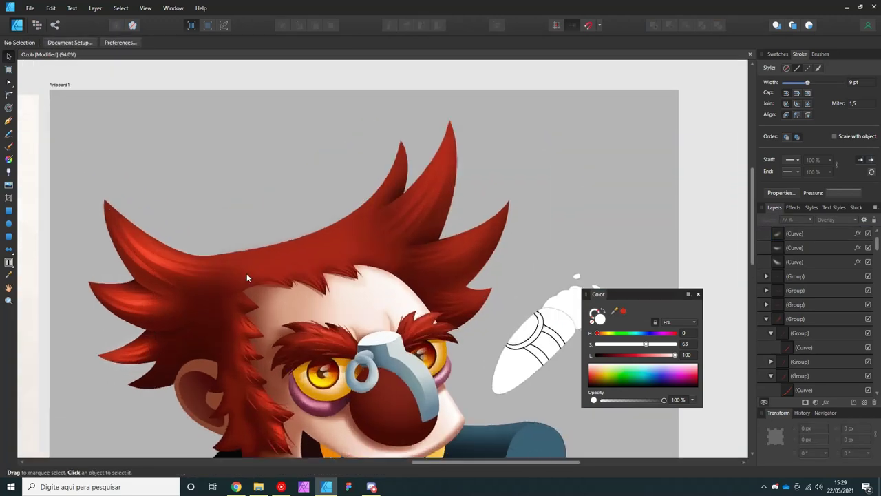
scroll(272, 279, up, 1)
click(391, 212)
click(436, 197)
click(495, 125)
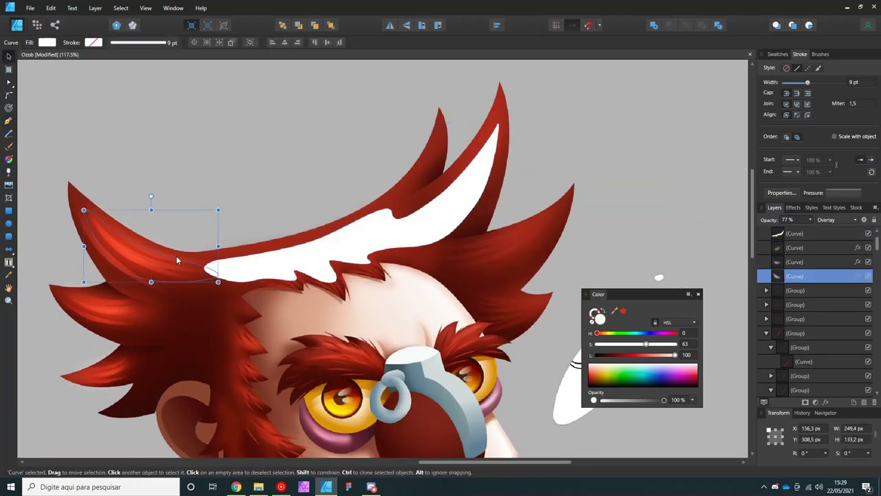
key(ctrl+d)
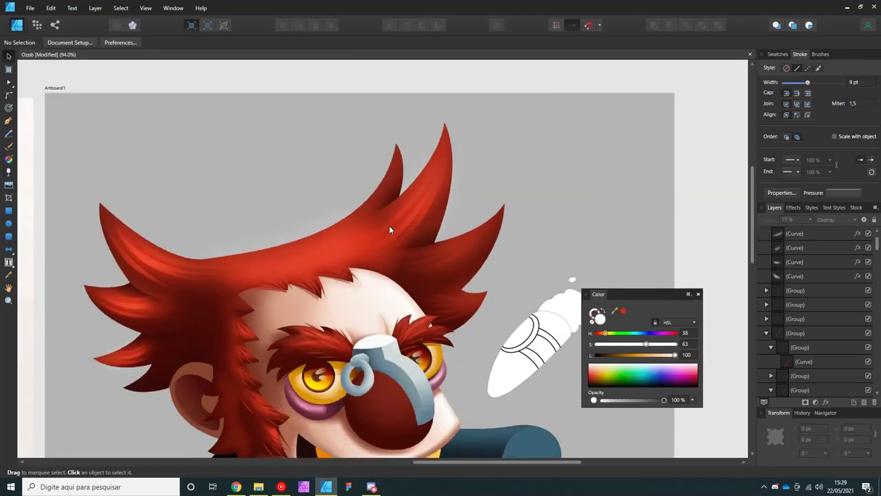
Draw a new dark red strand curve under the right hair spikes.
key(p)
drag(469, 236, 510, 210)
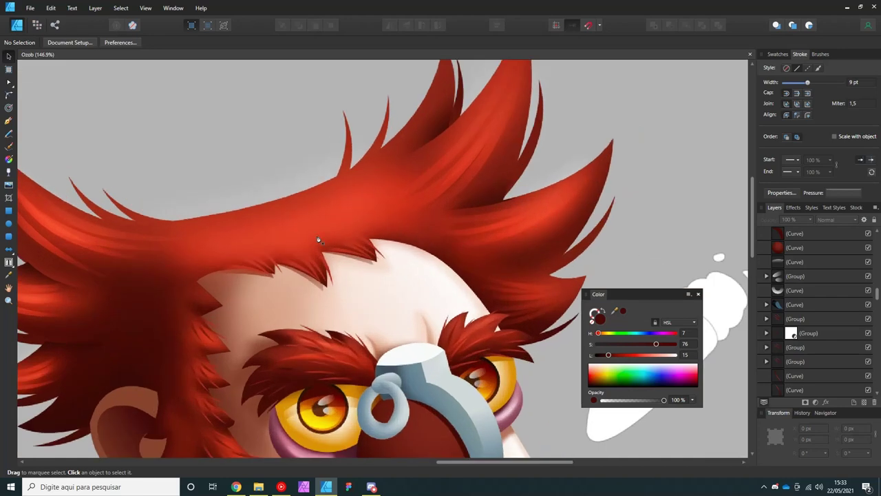
Start a light orange highlight curve along the hair edge above the forehead.
key(p)
click(287, 225)
click(317, 228)
click(349, 232)
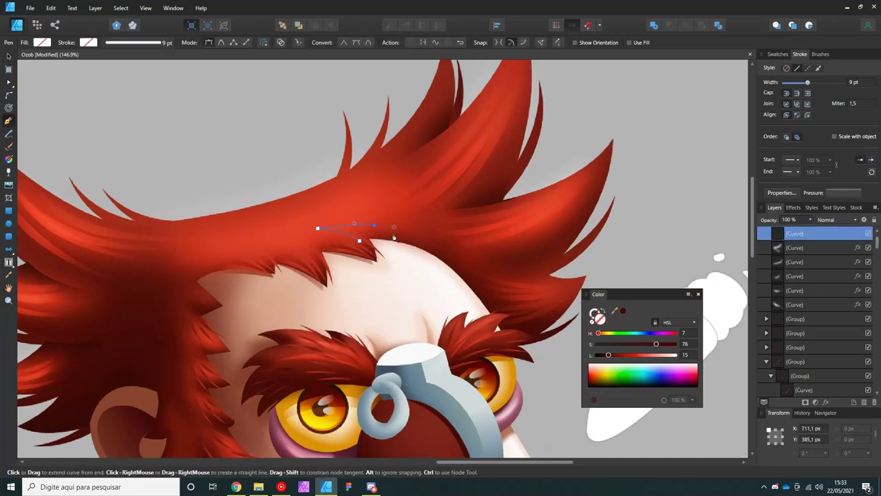
ctrl+scroll(337, 232, up, 3)
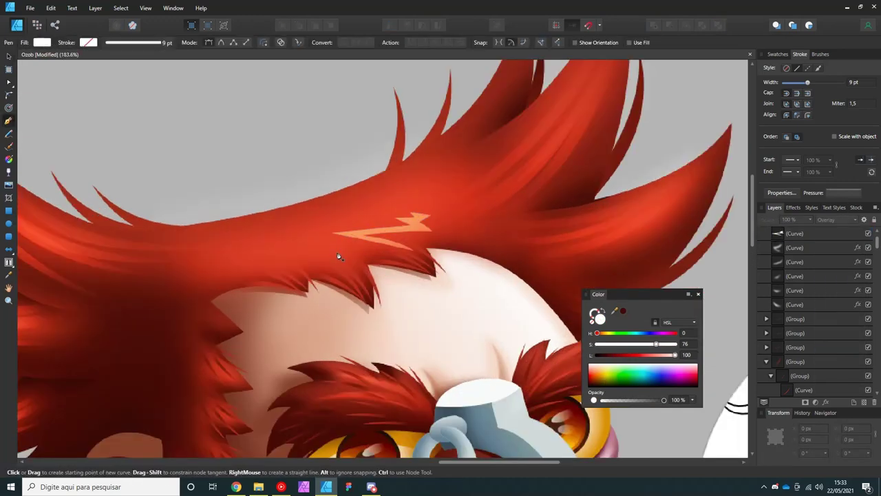
Add a zigzag highlight and begin a curve along the hair's lower edge.
click(321, 238)
ctrl+scroll(319, 236, up, 3)
click(364, 245)
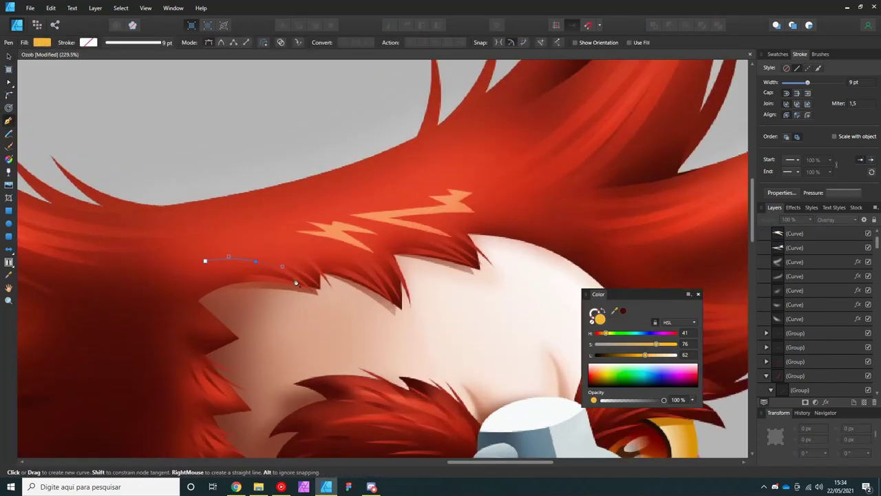
click(296, 270)
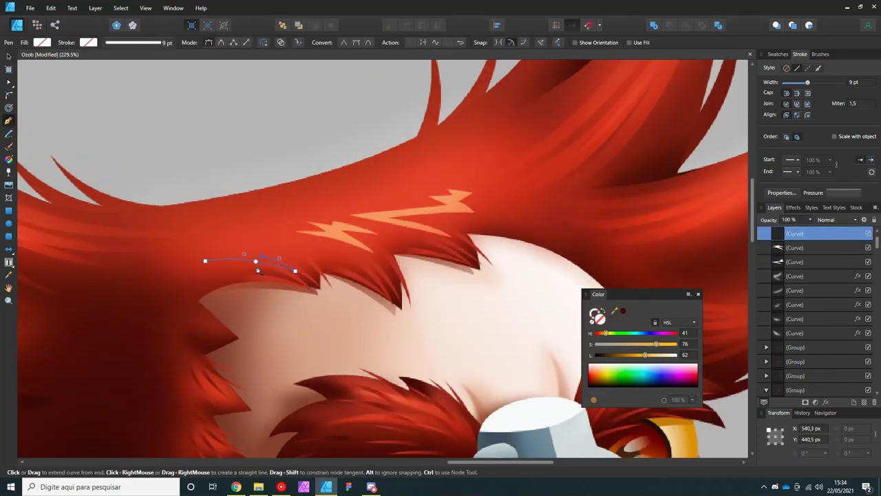
ctrl+scroll(315, 272, up, 1)
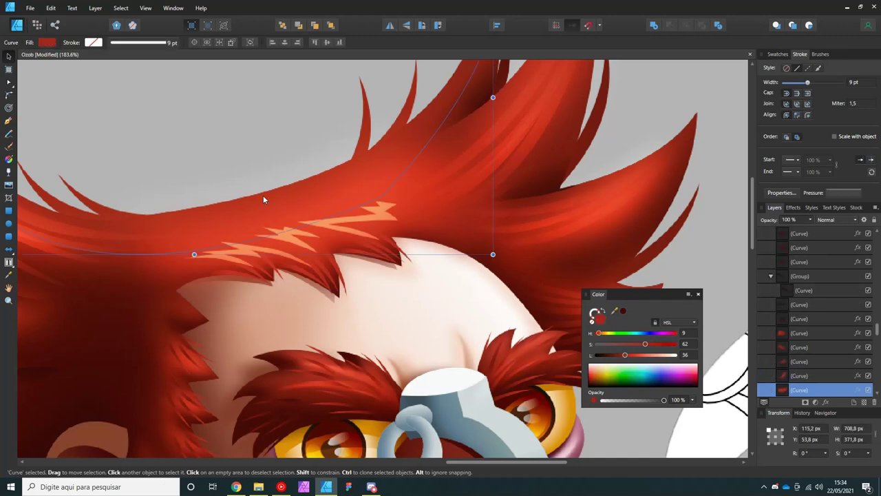
ctrl+scroll(263, 198, down, 3)
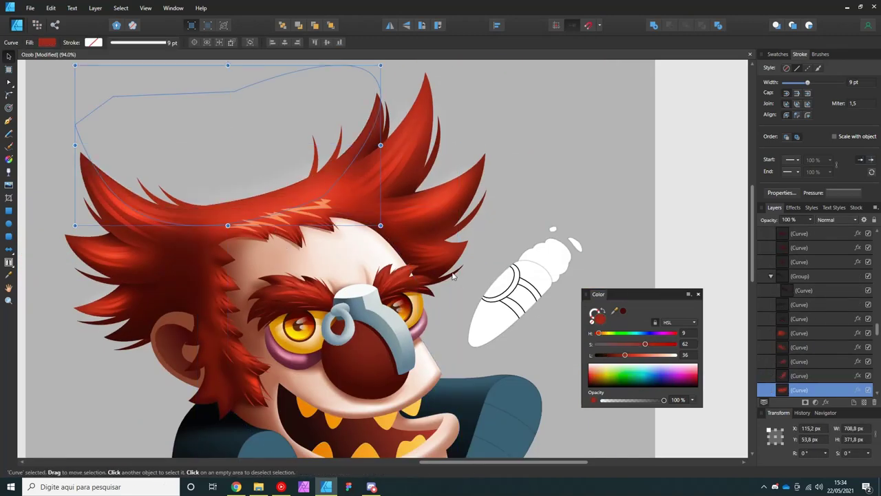
Darken the hair fill and fade the zigzag hair highlights with a transparency gradient at 50% opacity.
drag(624, 355, 614, 355)
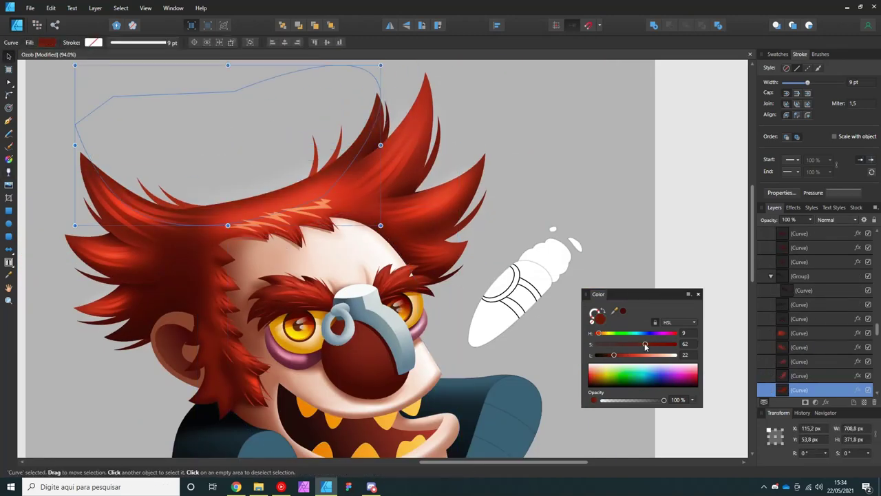
key(ctrl+d)
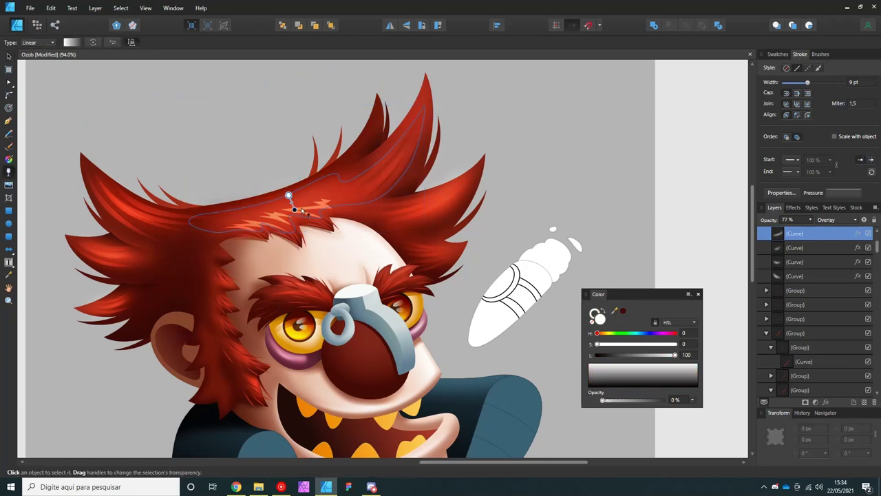
ctrl+scroll(283, 200, up, 3)
click(273, 231)
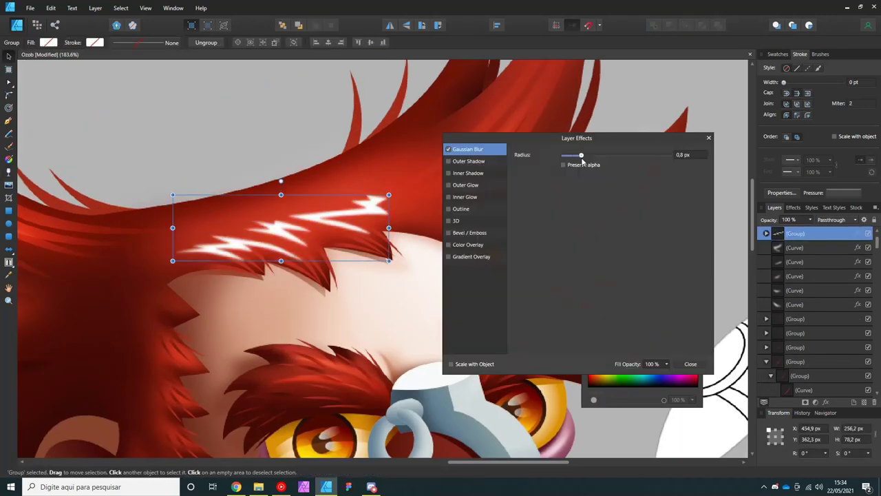
key(g)
mouse_move(296, 238)
mouse_down()
mouse_move(287, 211)
mouse_move(300, 234)
mouse_up()
key(y)
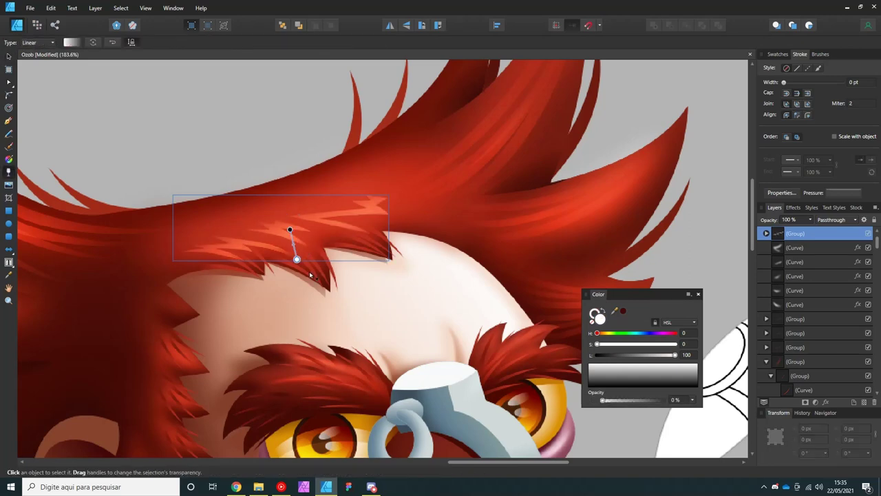
key(v)
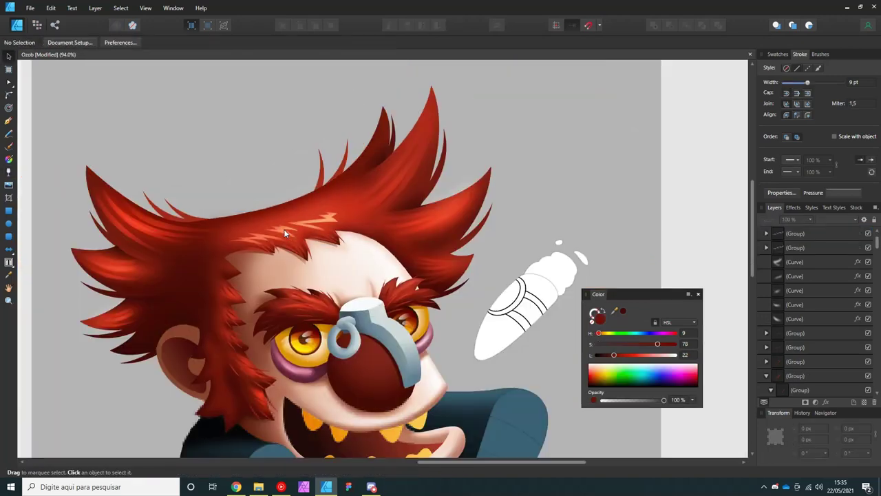
key(5)
Simplify a hair highlight streak by deleting one of its nodes.
scroll(289, 236, down, 5)
scroll(322, 221, up, 4)
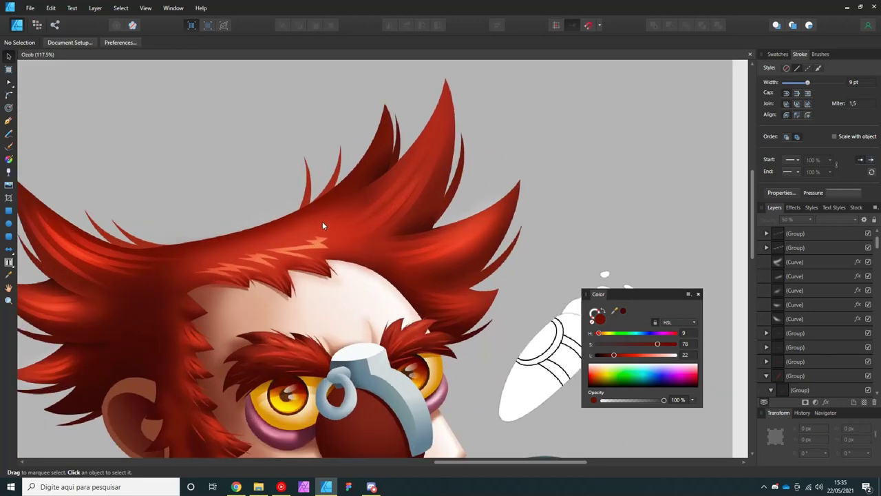
key(a)
click(321, 257)
key(Delete)
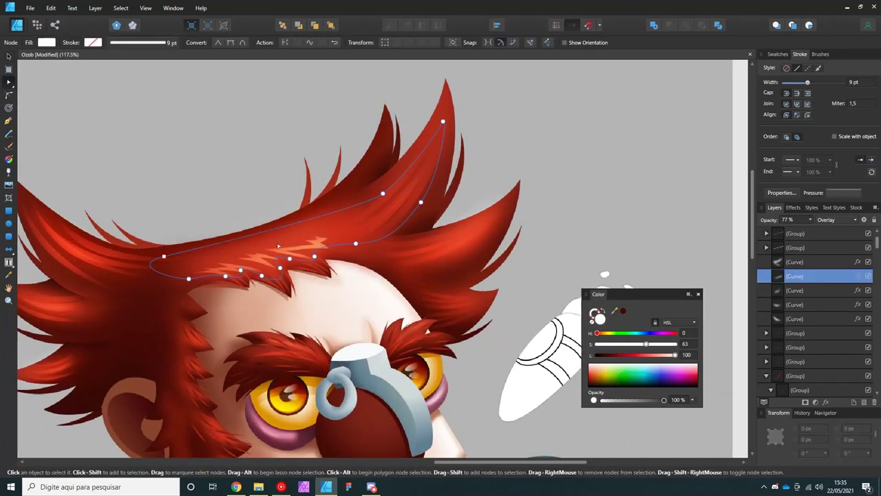
key(v)
scroll(311, 244, down, 4)
key(ctrl+d)
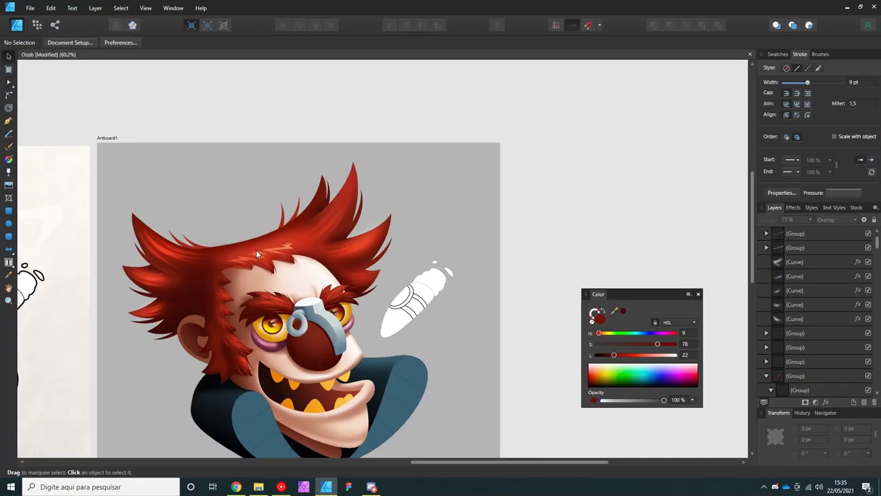
Sample the dark red shade from two hair curves.
scroll(256, 249, up, 3)
scroll(234, 244, up, 3)
scroll(227, 241, up, 2)
click(250, 234)
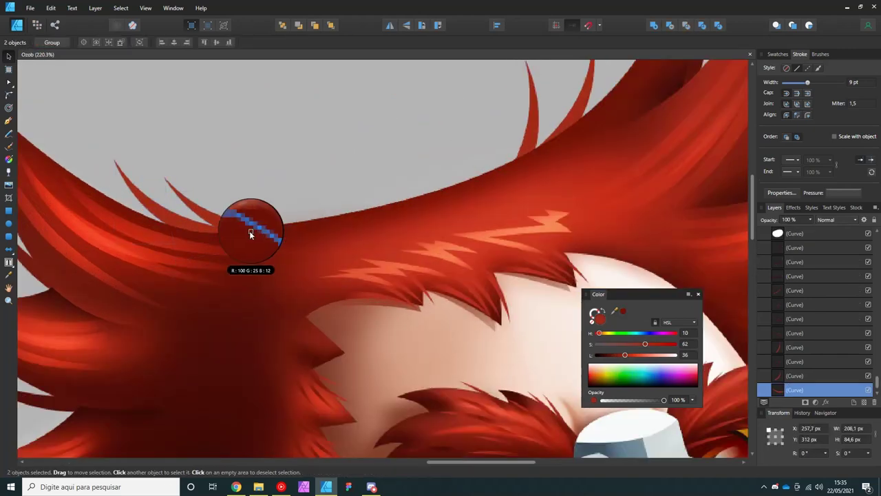
scroll(485, 209, up, 2)
click(497, 214)
key(ctrl+d)
Marquee-select the five pieces around the nose bridge and group them.
scroll(470, 299, up, 3)
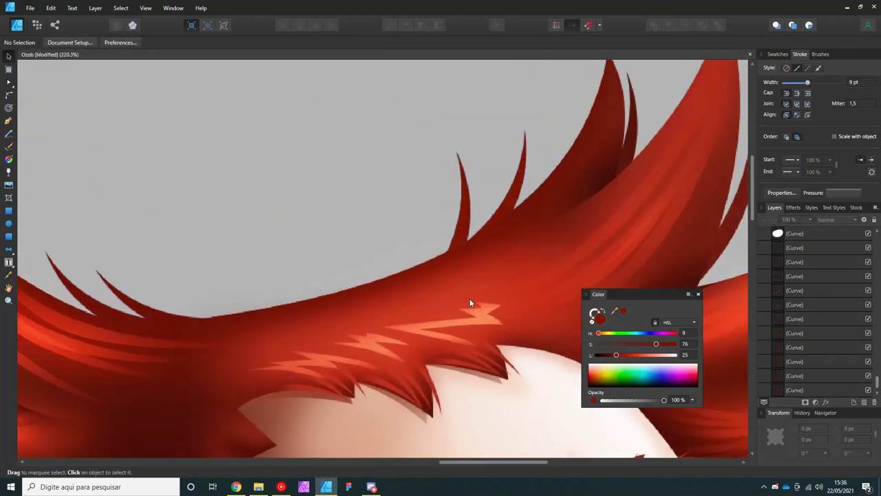
scroll(470, 303, down, 1)
scroll(397, 239, down, 4)
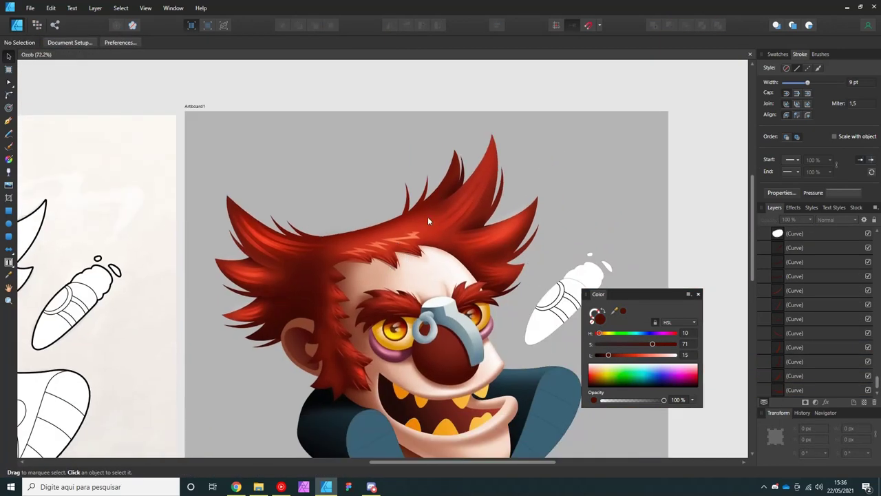
scroll(428, 221, up, 1)
click(313, 254)
scroll(372, 275, up, 6)
scroll(414, 262, down, 4)
drag(471, 283, 356, 219)
scroll(411, 258, up, 2)
scroll(386, 248, up, 2)
scroll(385, 248, down, 4)
key(ctrl+g)
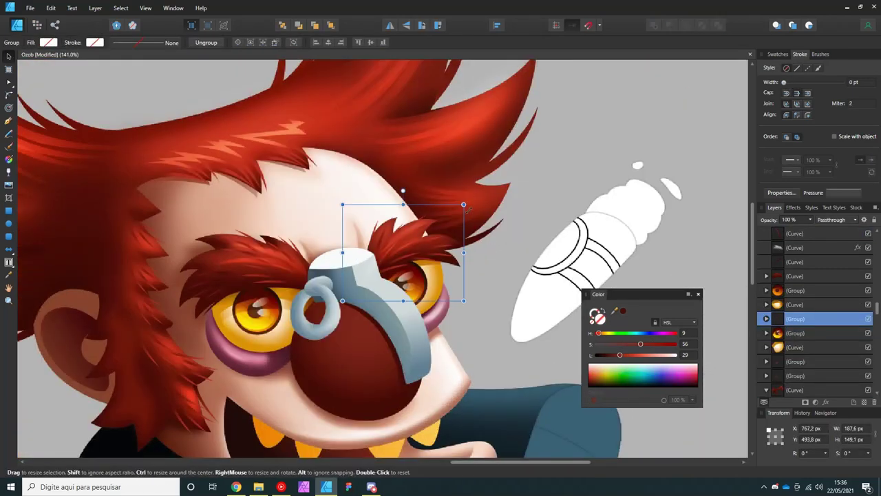
scroll(455, 227, down, 3)
key(ctrl+d)
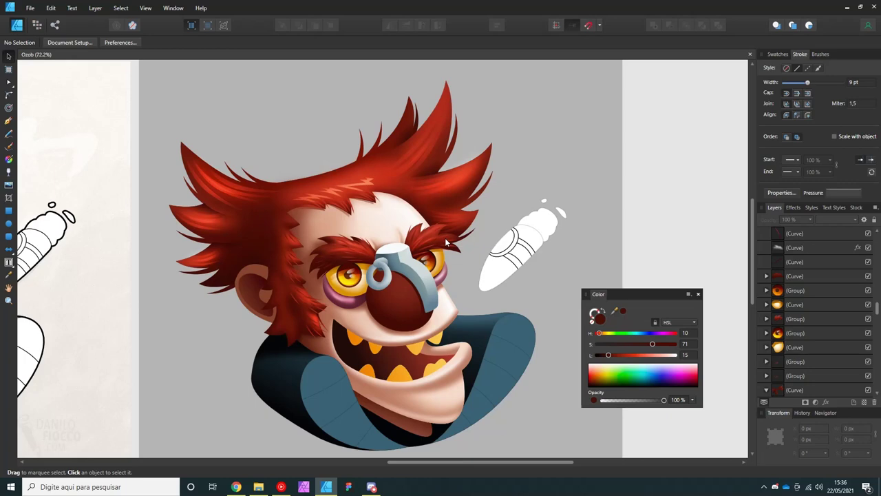
scroll(445, 237, up, 2)
scroll(340, 268, down, 3)
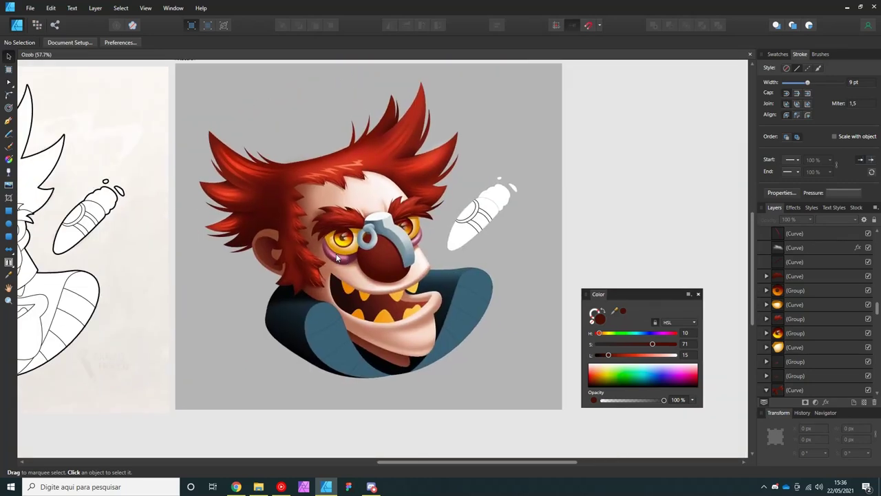
scroll(336, 253, up, 3)
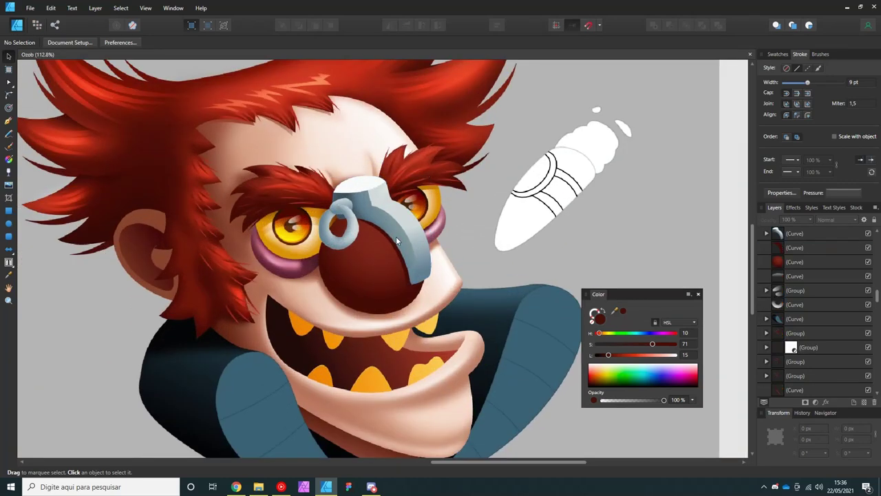
scroll(351, 252, up, 1)
Lay a red linear gradient across the mouth.
key(g)
drag(297, 319, 414, 244)
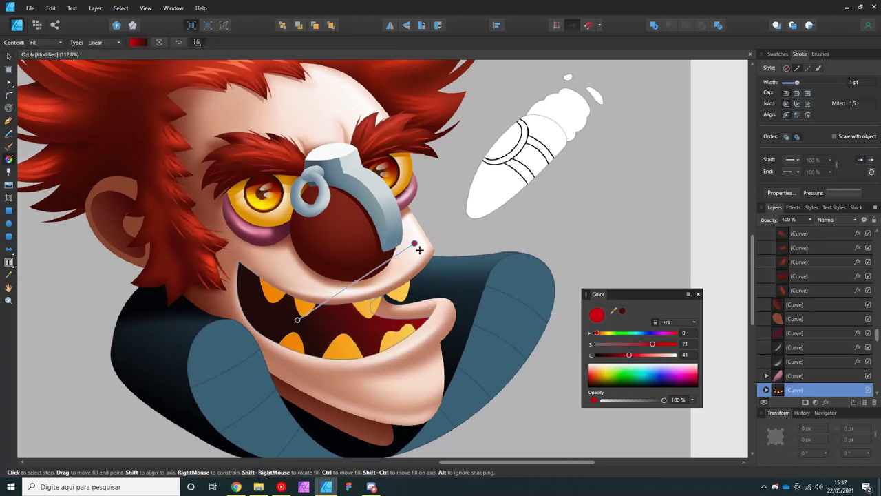
scroll(360, 317, up, 3)
Draw a dark red shadow shape inside the mouth and give it a 1.1 px Gaussian Blur.
key(p)
click(372, 348)
click(386, 304)
click(284, 240)
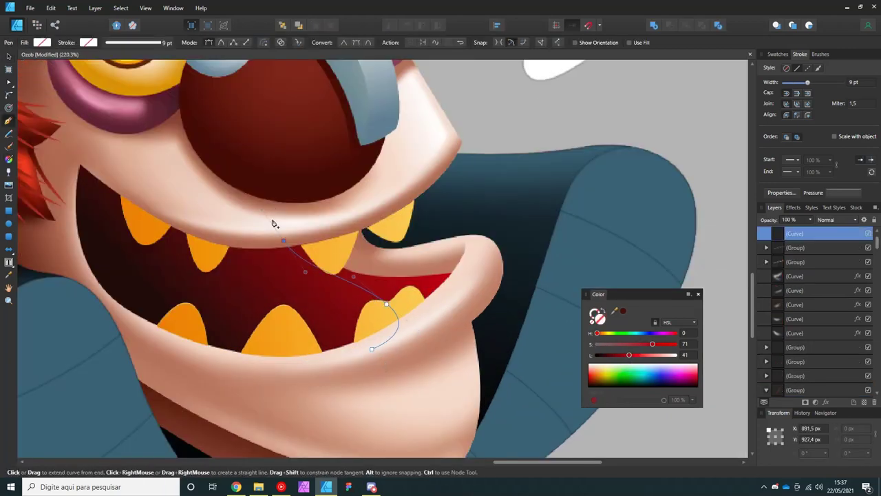
key(Escape)
drag(562, 155, 587, 158)
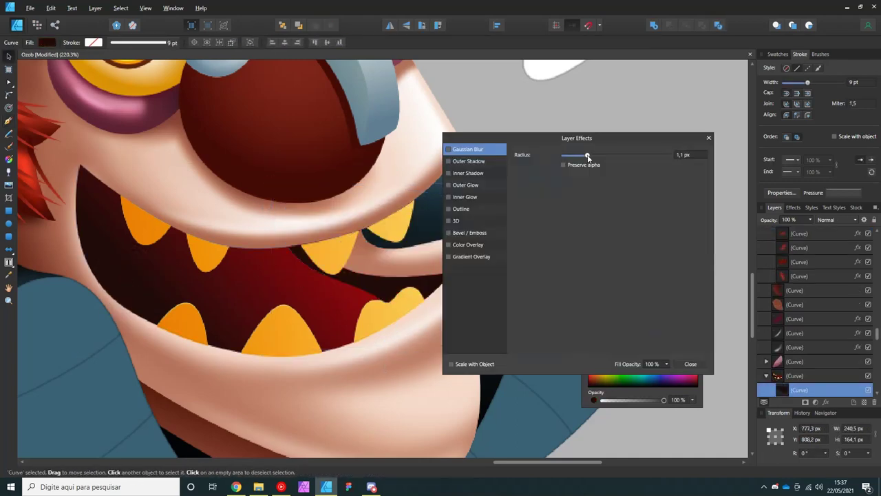
key(Return)
key(ctrl+d)
Check the chin's gradient fill handles and save the document.
key(ctrl+0)
click(310, 337)
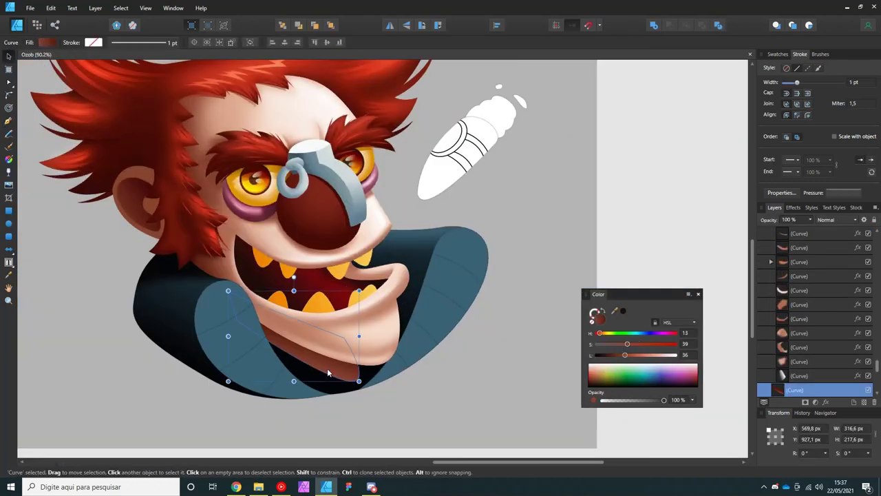
key(g)
key(v)
key(ctrl+d)
key(ctrl+s)
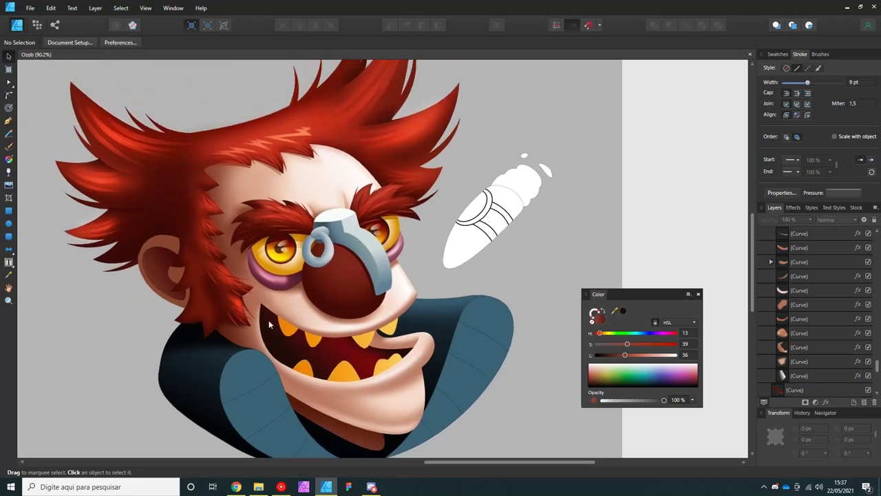
scroll(225, 299, up, 3)
scroll(141, 337, up, 1)
scroll(352, 276, up, 3)
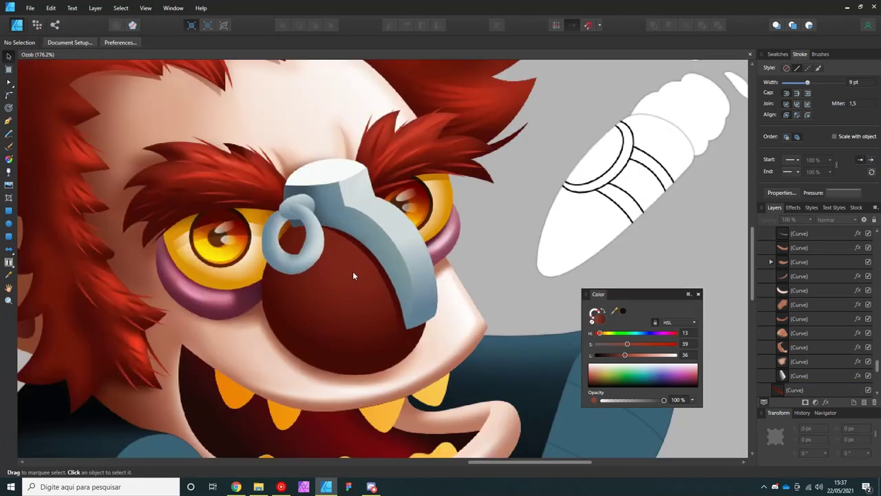
Inspect the red nose shape's nodes, then deselect it.
key(a)
click(327, 295)
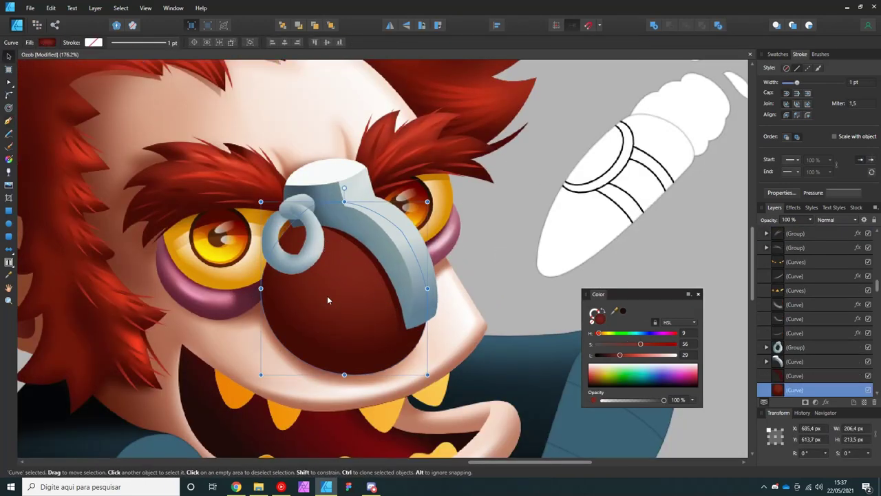
scroll(327, 296, up, 2)
key(v)
key(ctrl+d)
scroll(283, 247, down, 2)
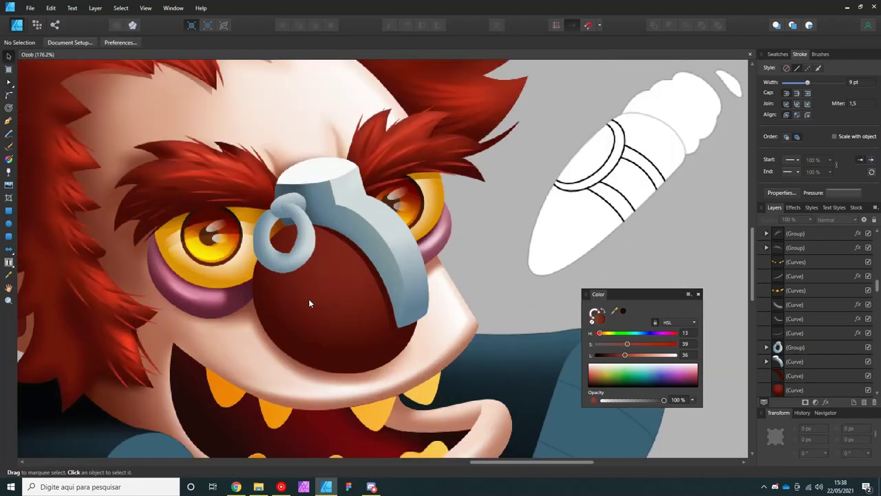
Add a soft-blurred white Overlay highlight shape across the top of the nose.
key(p)
click(316, 232)
drag(374, 339, 367, 357)
click(596, 315)
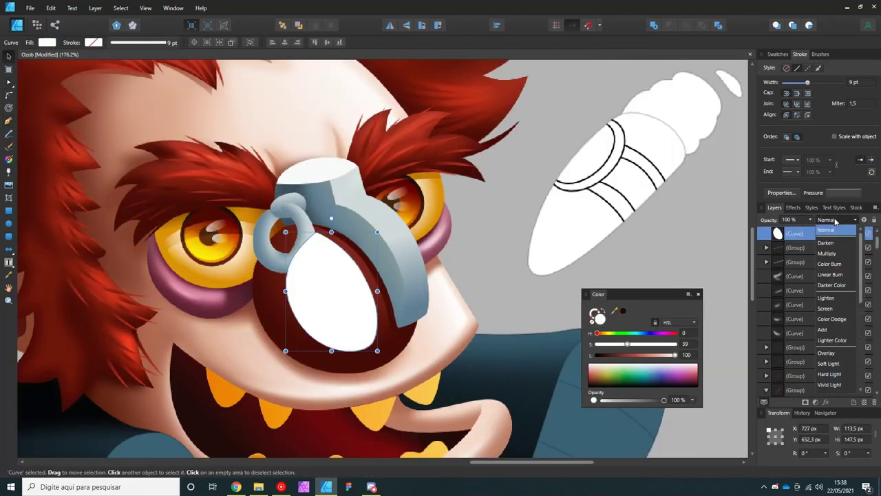
key(shift+alt+o)
key(v)
click(826, 402)
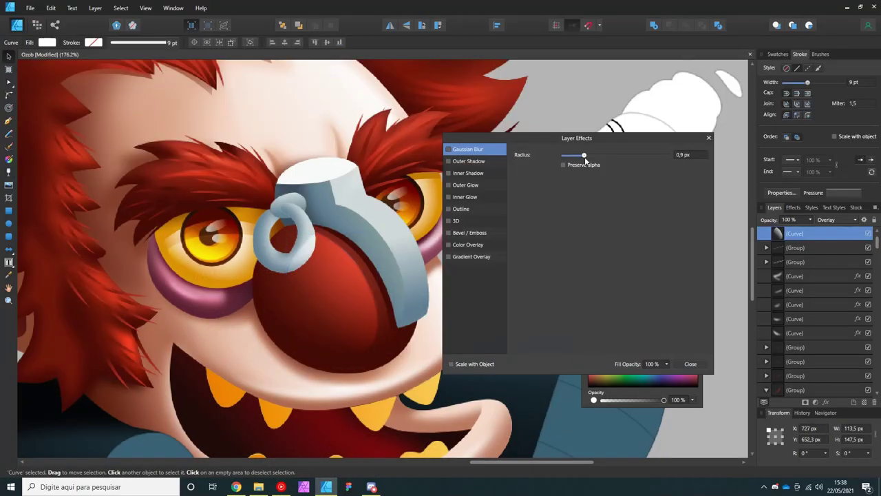
click(691, 364)
scroll(336, 298, down, 3)
Draw a rim shape along the nose's lower edge and reshape its nodes to hug the bottom.
key(p)
scroll(215, 204, up, 4)
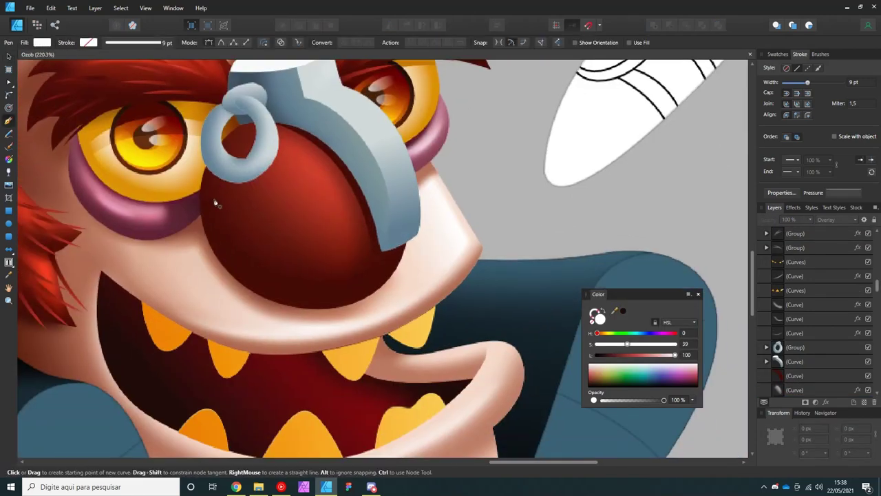
drag(297, 320, 324, 314)
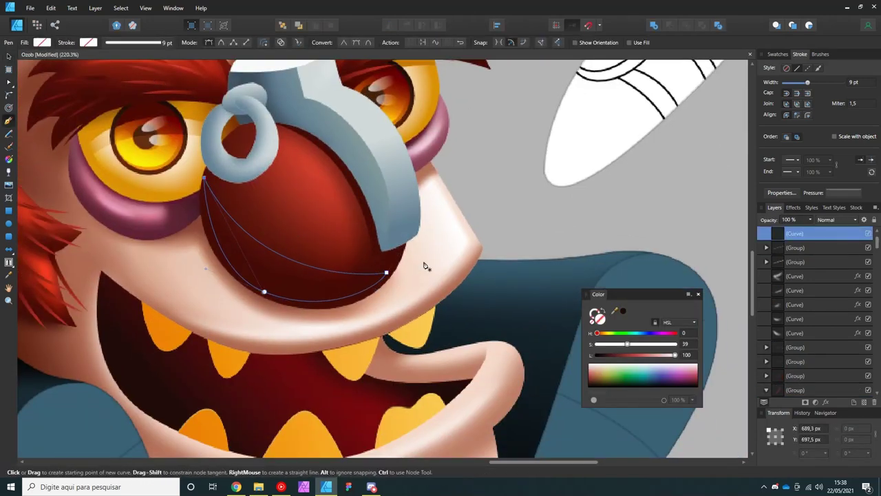
click(596, 315)
key(a)
click(826, 219)
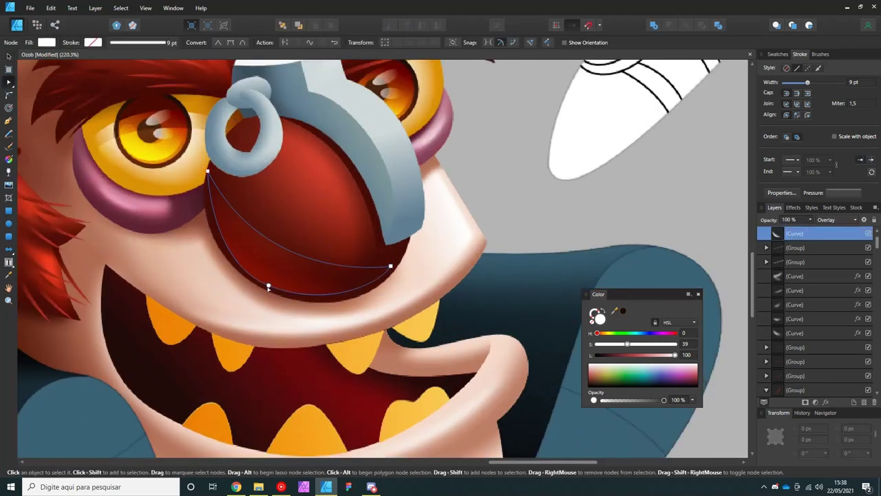
drag(268, 288, 275, 263)
key(ctrl+d)
key(ctrl+0)
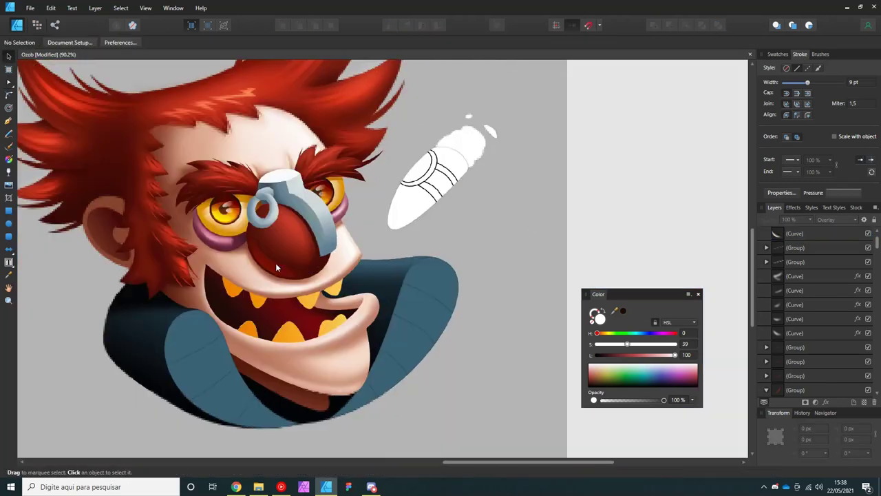
scroll(275, 263, up, 5)
Sweep a curve along the nose's lower-left rim as a blurred white Overlay glow.
key(p)
click(208, 192)
drag(254, 298, 298, 331)
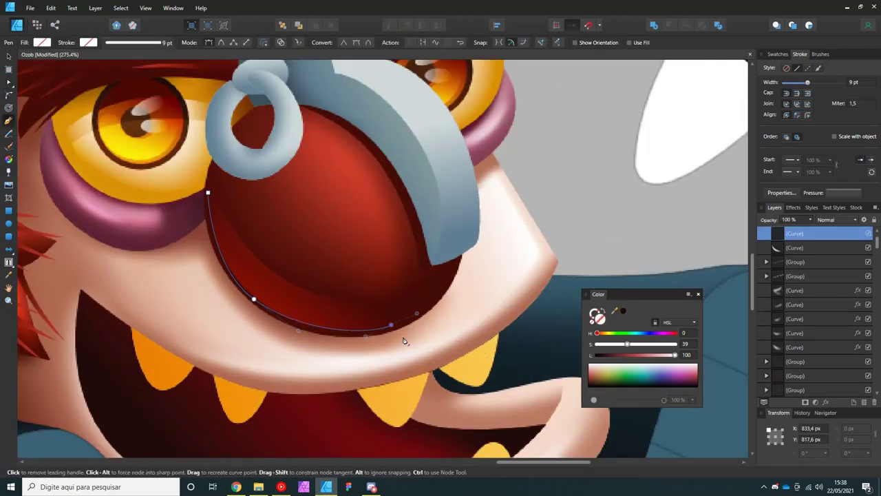
key(v)
key(ctrl+shift+v)
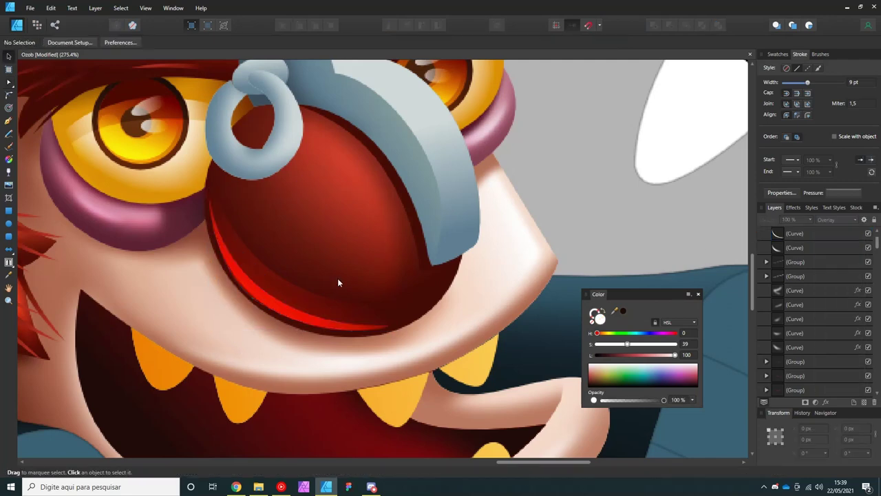
drag(563, 156, 592, 159)
key(Return)
key(ctrl+d)
key(ctrl+0)
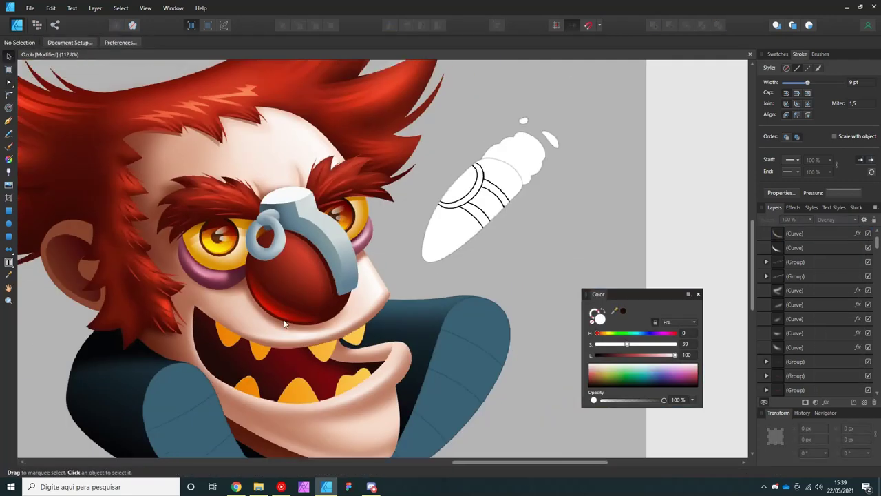
Select the nose highlight shape to review it, then deselect.
scroll(267, 312, up, 3)
click(267, 315)
scroll(328, 238, down, 3)
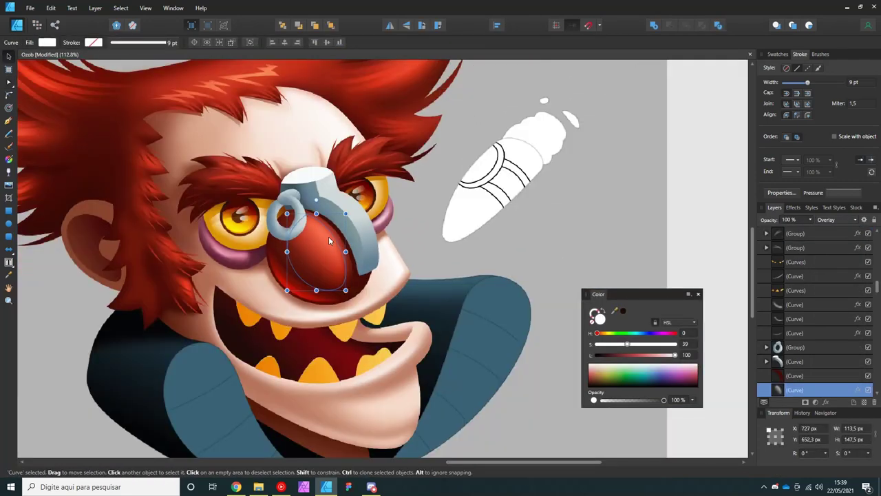
key(ctrl+d)
scroll(328, 236, up, 3)
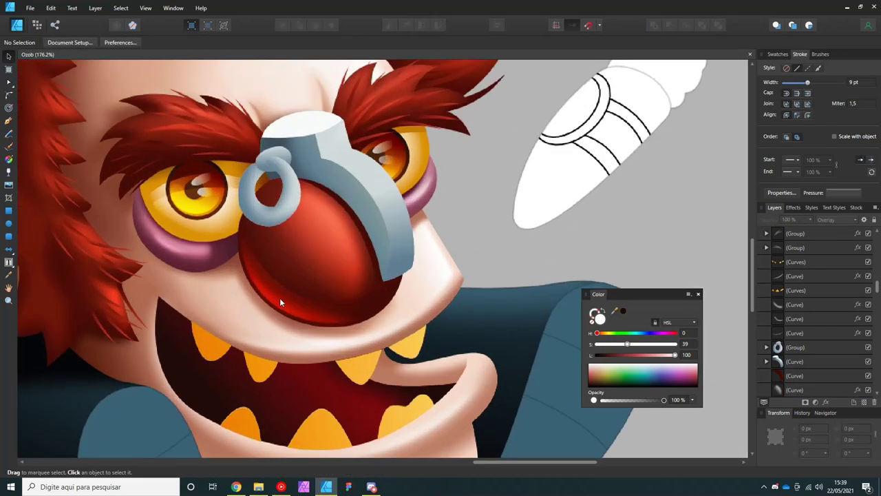
scroll(280, 302, down, 1)
scroll(320, 267, up, 1)
Draw a bowed dark curve running down across the red nose with the Pen tool.
key(p)
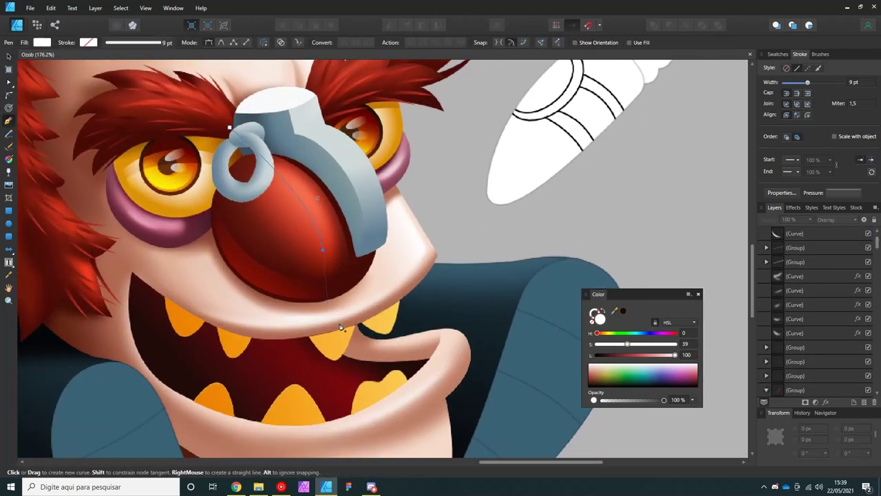
drag(340, 327, 326, 322)
scroll(178, 97, up, 1)
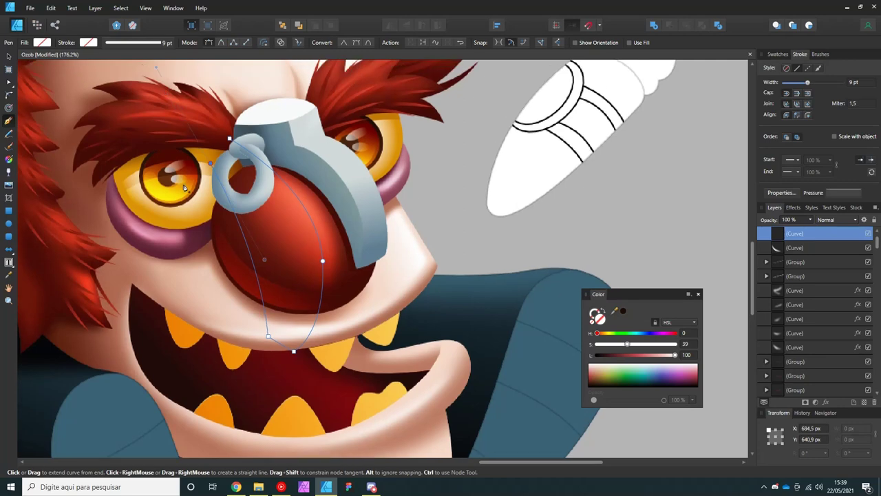
key(Escape)
drag(348, 363, 298, 359)
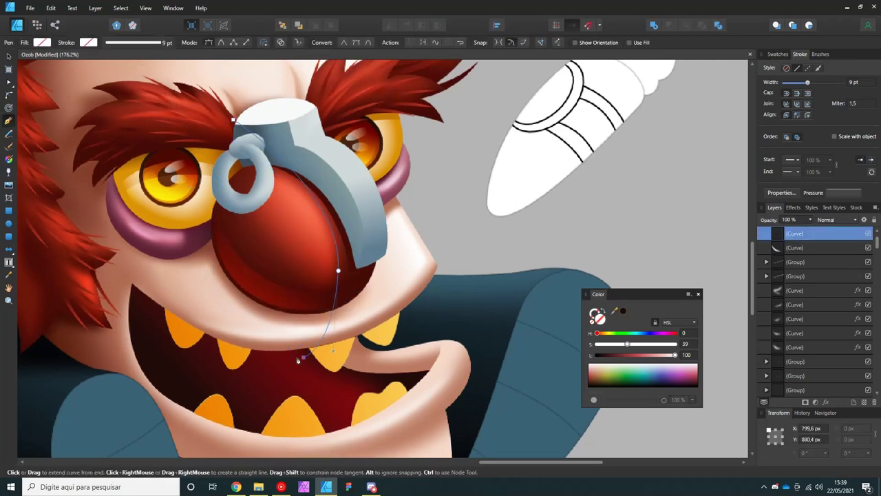
click(605, 372)
drag(267, 241, 316, 230)
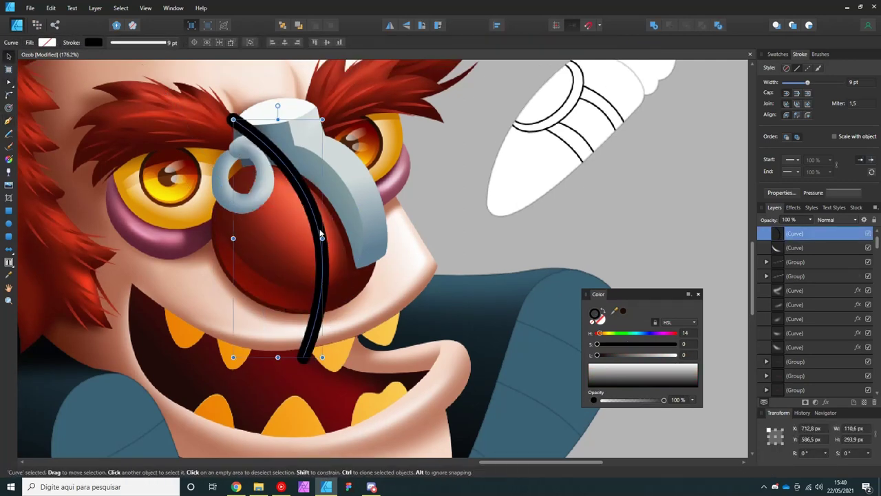
key(Escape)
Duplicate and mirror the curve, then clip both curves inside the nose shape.
click(303, 358)
drag(230, 118, 241, 76)
key(v)
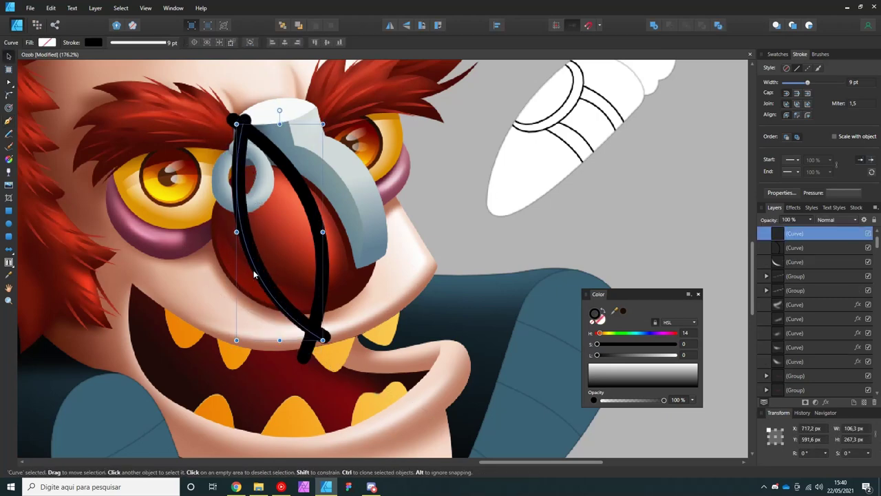
scroll(253, 270, down, 2)
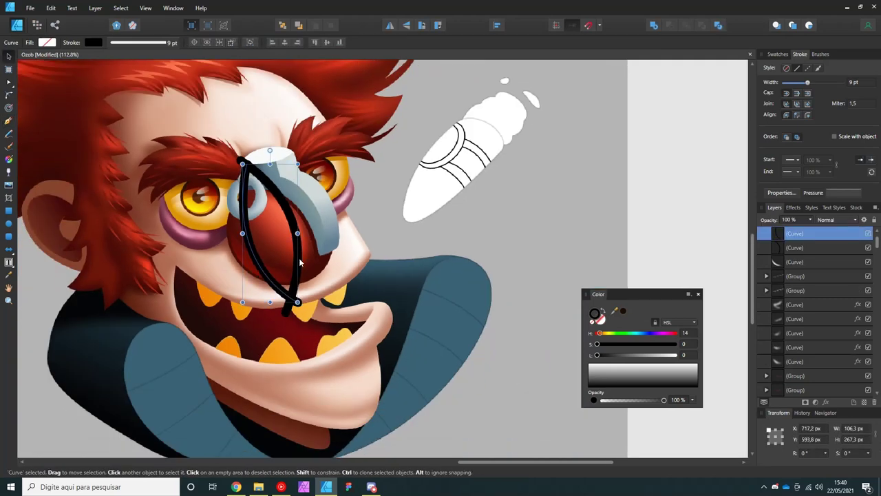
shift+click(300, 262)
drag(795, 241, 799, 390)
scroll(312, 242, up, 4)
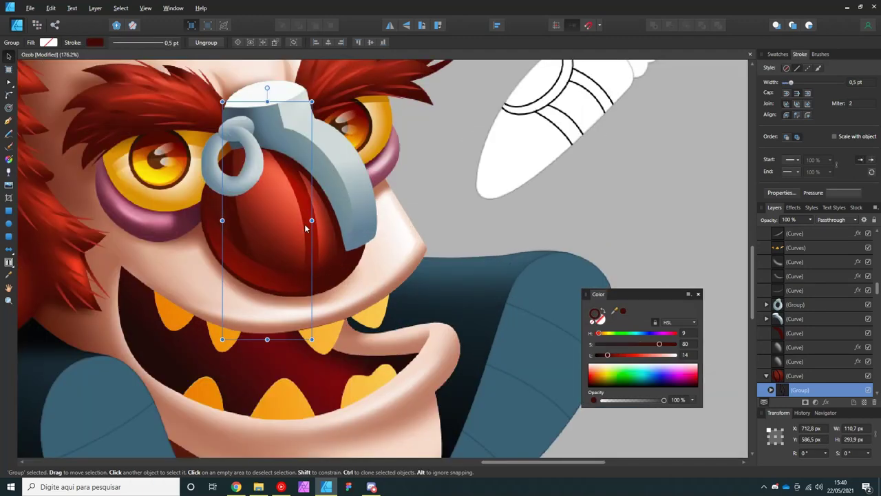
Stretch the taller nose stripe down toward the mouth and darken its colour slightly.
click(281, 220)
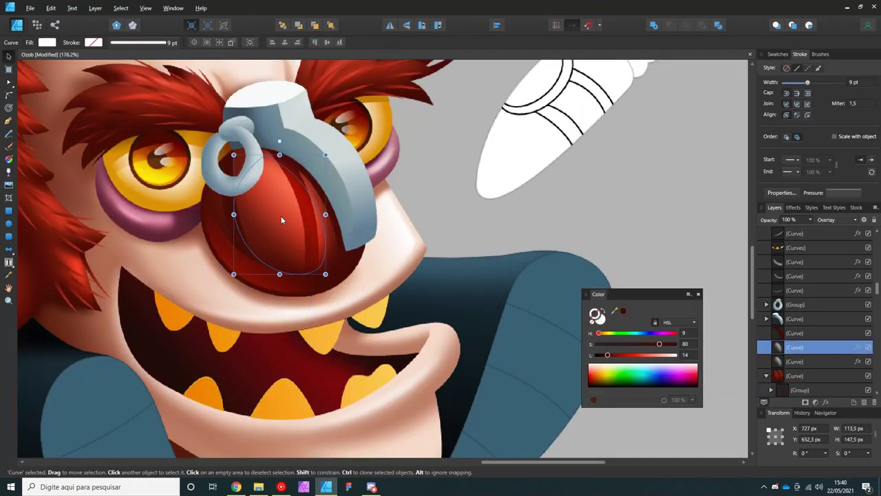
click(281, 220)
scroll(281, 221, up, 1)
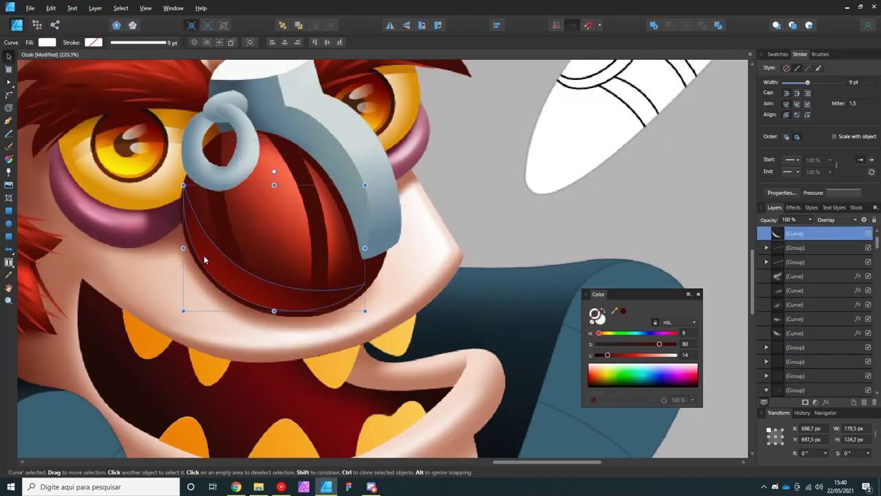
click(206, 251)
scroll(207, 251, down, 3)
scroll(227, 236, up, 3)
drag(265, 356, 272, 366)
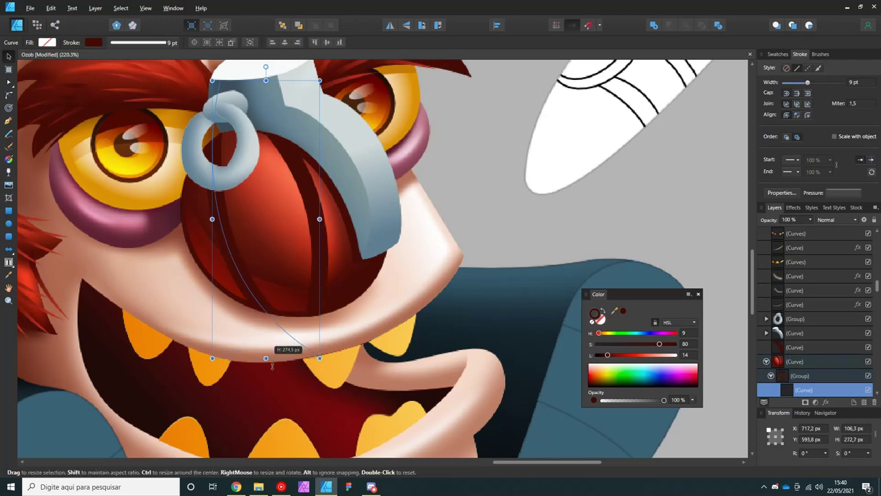
key(a)
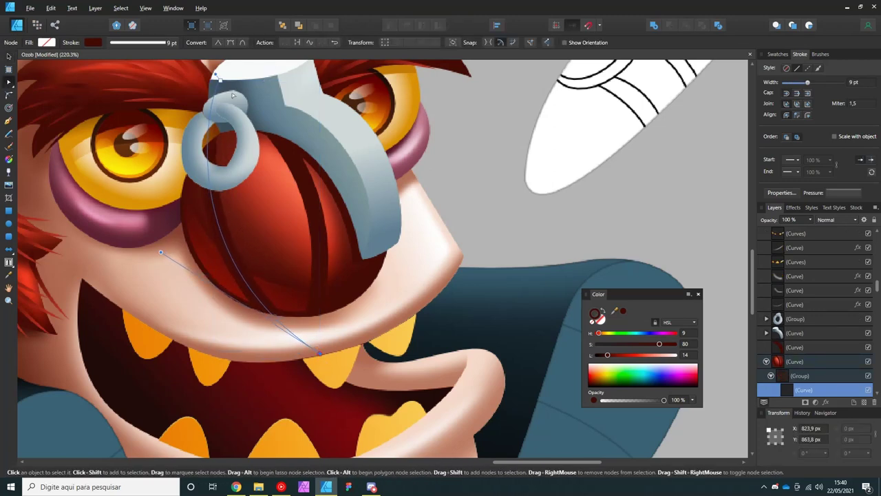
key(v)
scroll(265, 261, down, 3)
scroll(224, 248, up, 3)
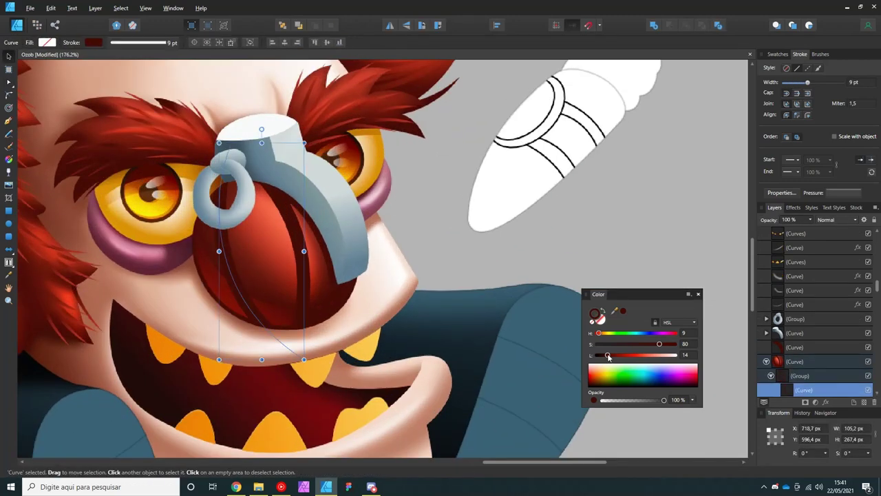
drag(607, 356, 606, 357)
Straighten the stripe's curve, shift its bottom end right, then rotate it a half turn and flip it.
key(a)
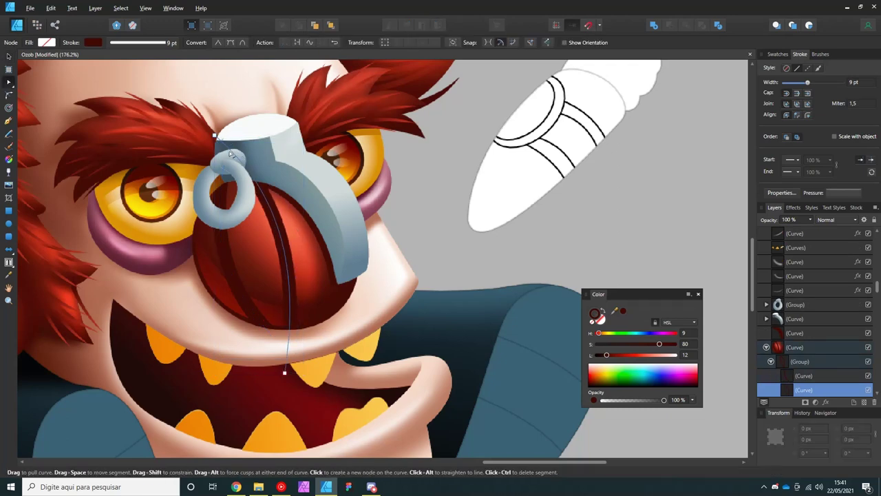
drag(311, 278, 283, 208)
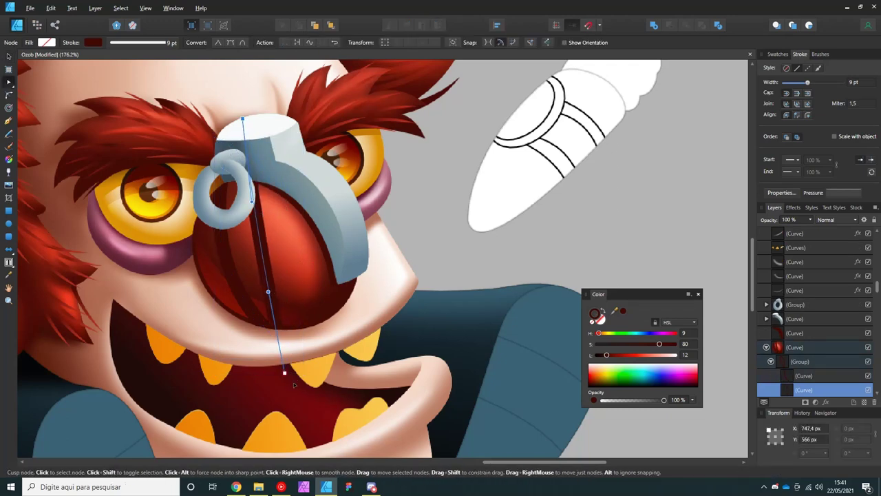
drag(285, 372, 305, 372)
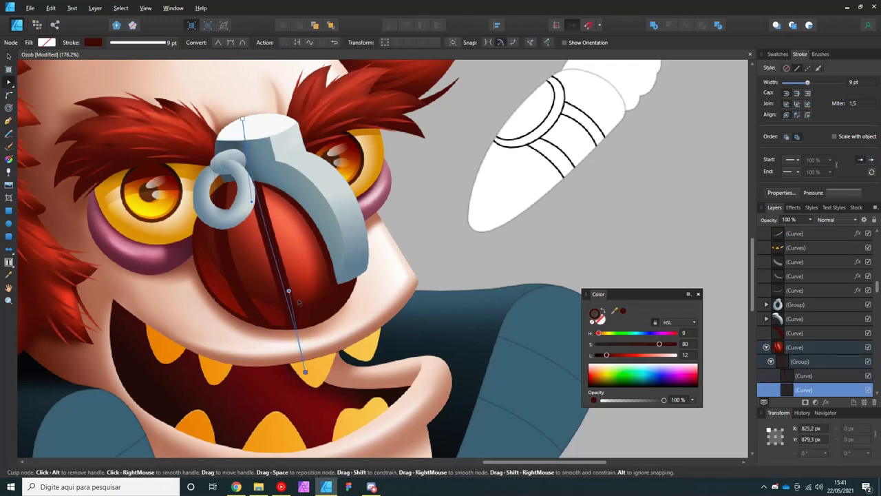
key(v)
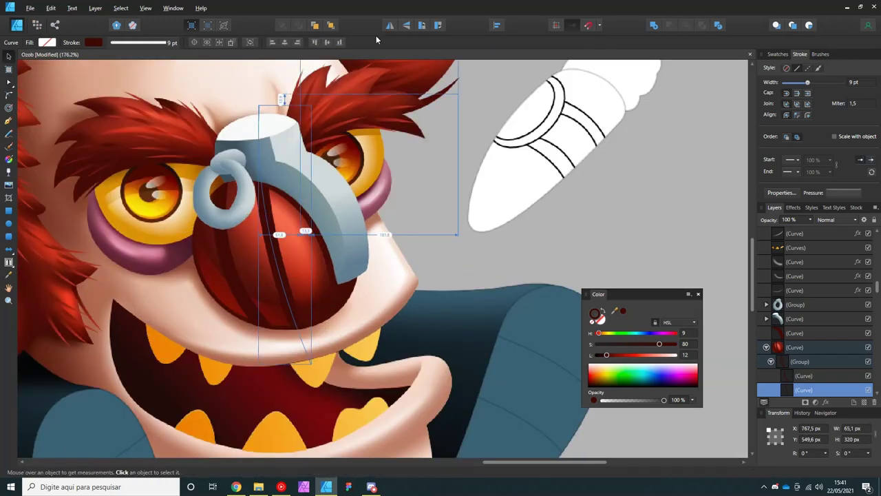
click(389, 25)
click(406, 25)
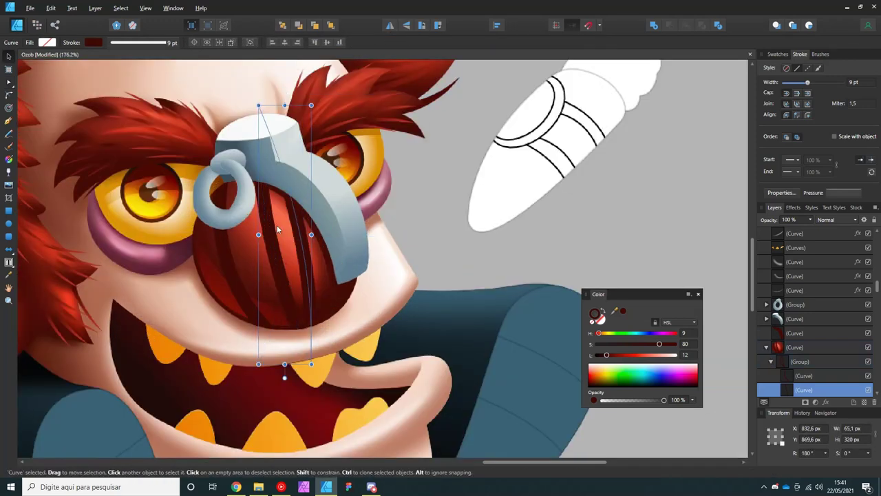
Rotate another stripe so it runs horizontally across the nose.
click(223, 278)
click(321, 292)
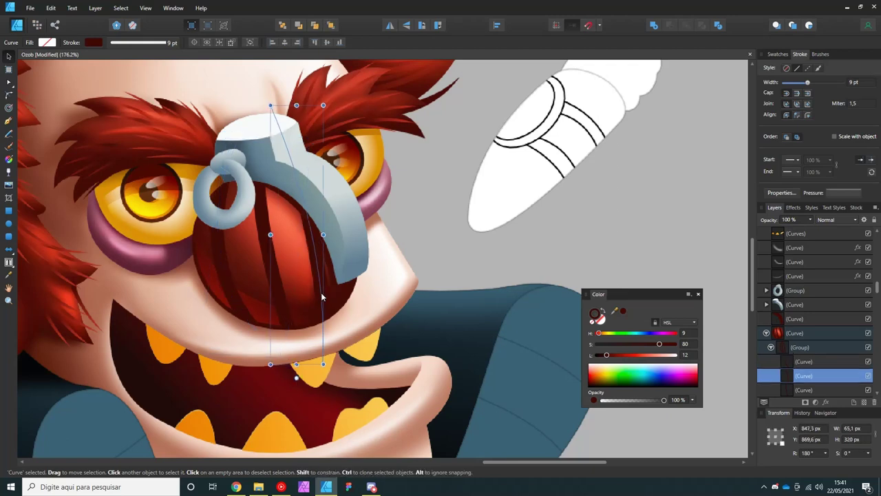
click(274, 271)
scroll(289, 92, down, 3)
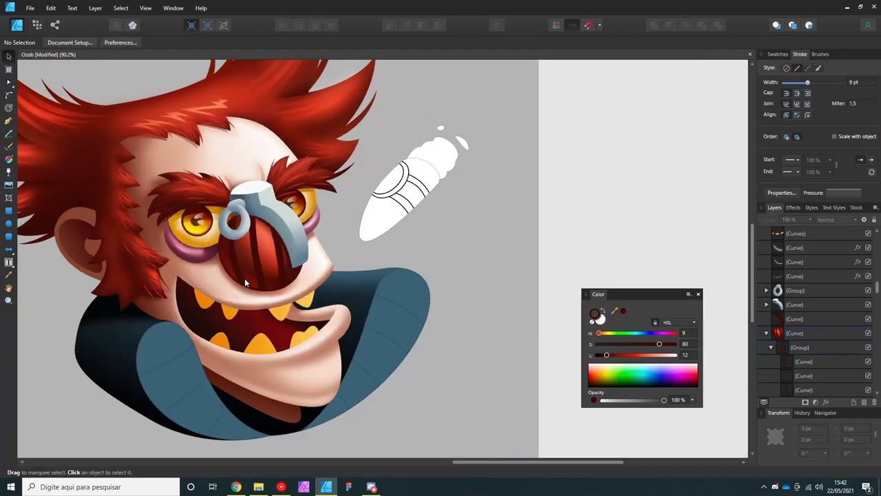
scroll(244, 279, up, 2)
scroll(224, 234, up, 1)
click(209, 255)
drag(208, 250, 264, 280)
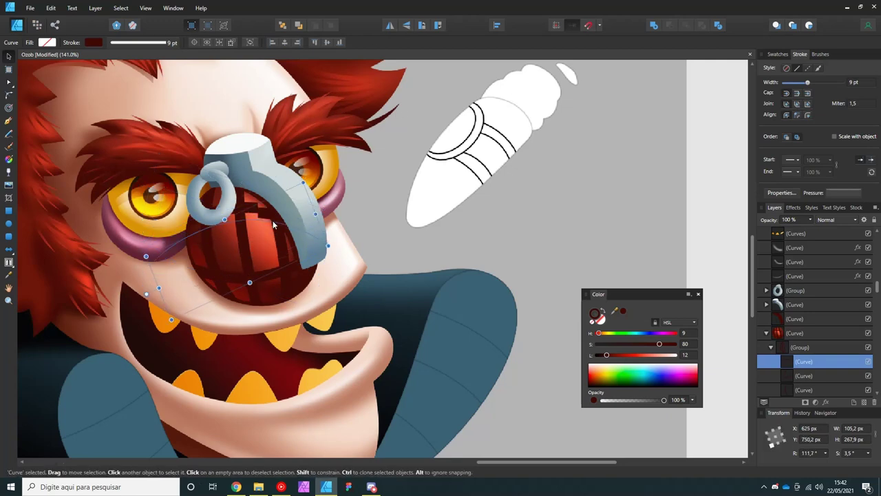
Raise both ends of the horizontal stripe, then deselect to review the nose grid.
key(a)
drag(327, 245, 345, 219)
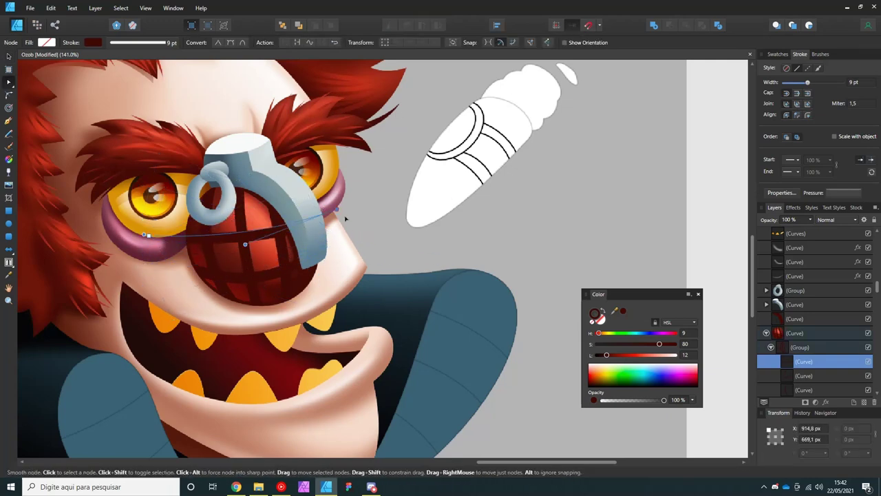
drag(145, 235, 146, 224)
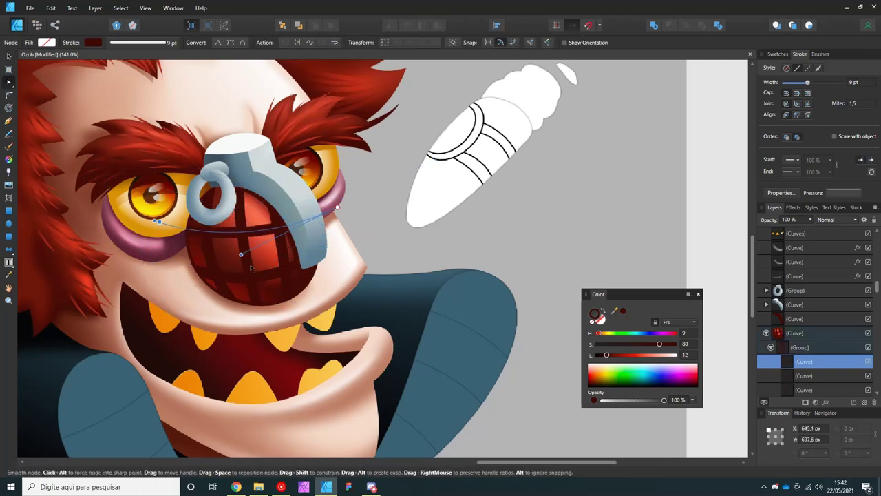
key(ctrl+d)
scroll(232, 261, down, 5)
scroll(234, 233, up, 8)
scroll(268, 222, down, 4)
scroll(281, 224, up, 2)
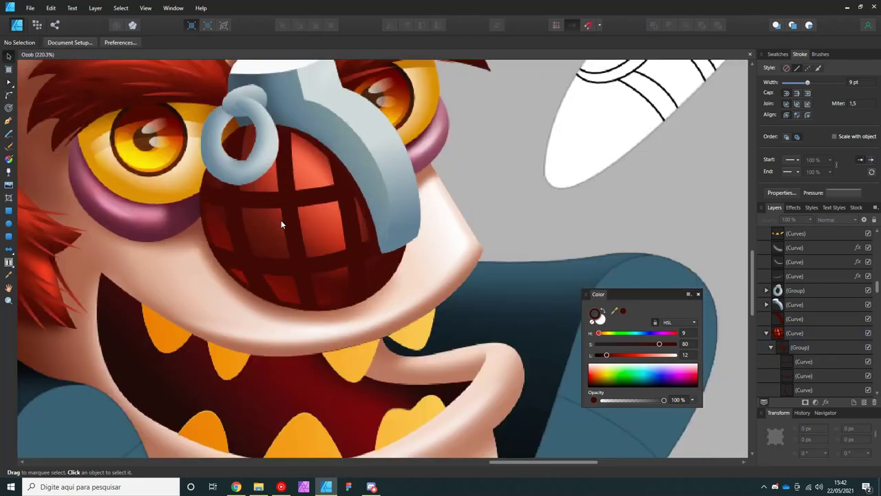
scroll(268, 219, up, 2)
Draw a small closed highlight shape inside an upper grid cell of the nose.
key(p)
click(220, 200)
click(274, 206)
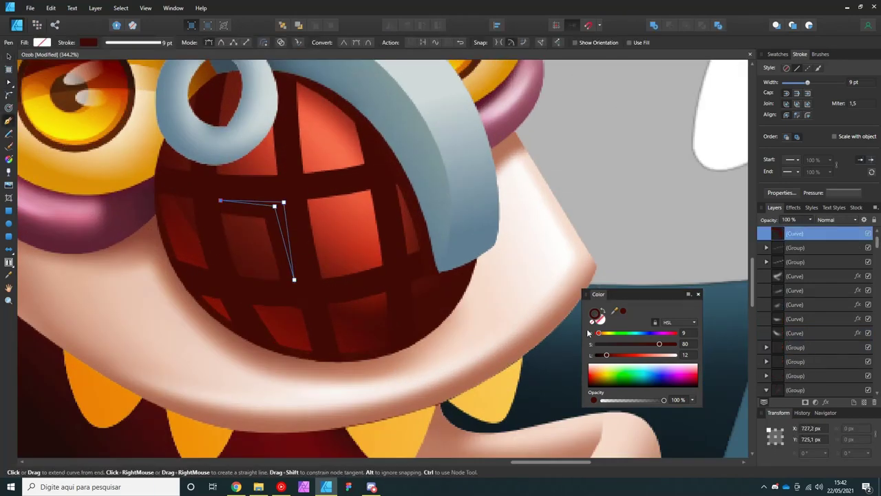
click(220, 200)
scroll(279, 240, down, 3)
scroll(307, 251, up, 4)
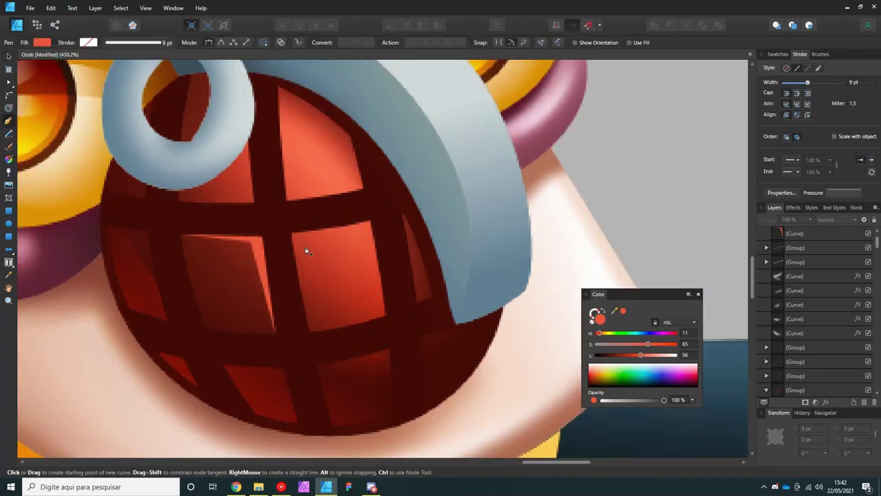
click(371, 220)
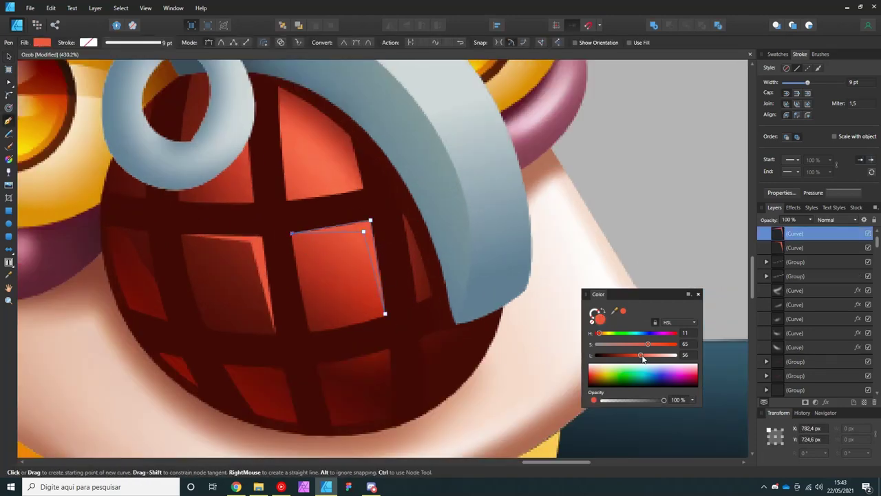
Lighten the orange-red highlight to Lightness 75 and add curved highlights in the lower cells.
drag(643, 358, 655, 355)
scroll(362, 279, down, 2)
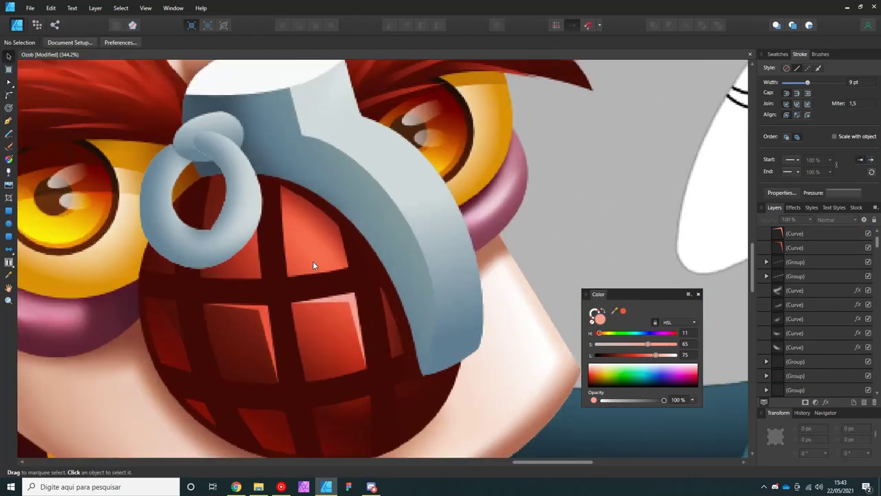
click(349, 265)
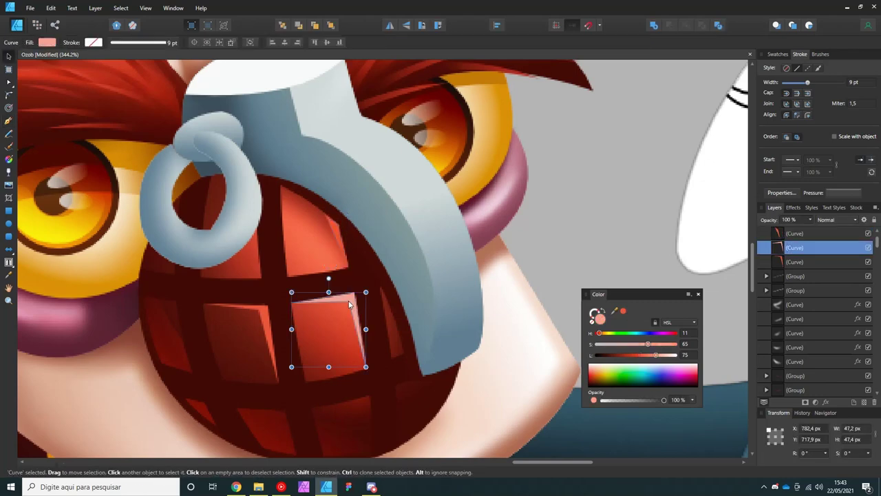
scroll(335, 301, down, 2)
scroll(335, 301, up, 5)
click(311, 282)
drag(392, 274, 427, 265)
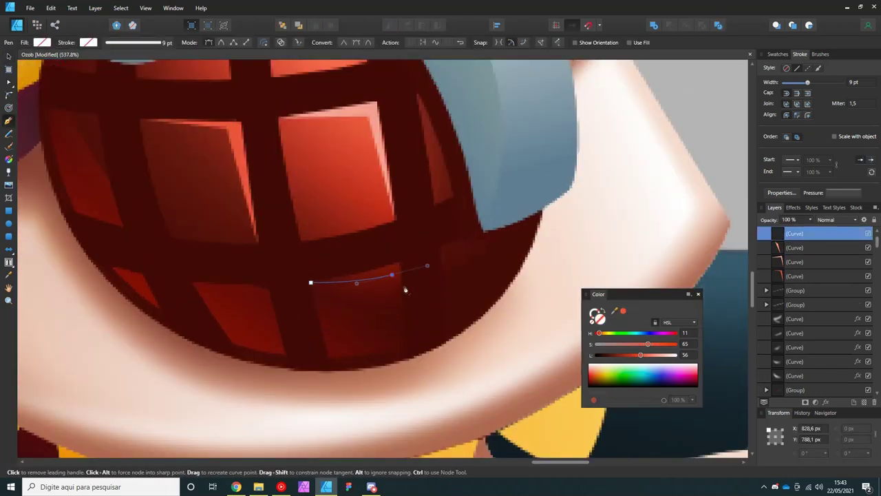
key(Escape)
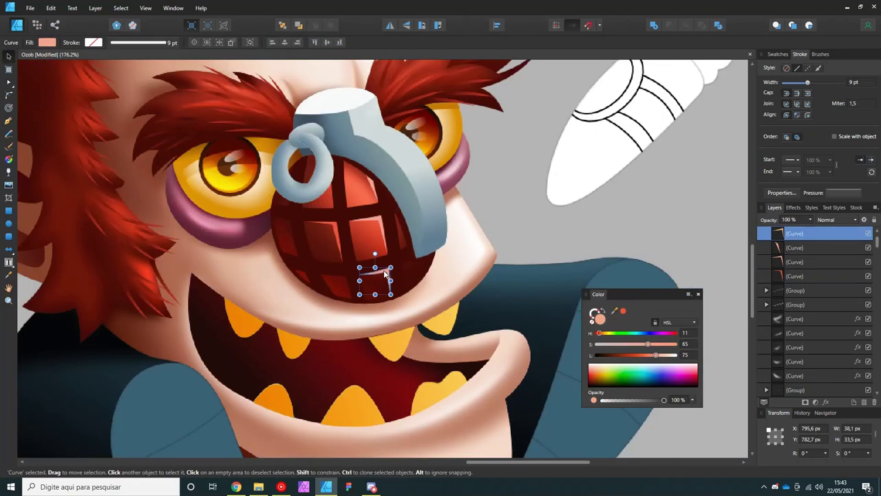
scroll(308, 307, down, 5)
scroll(302, 308, up, 2)
click(313, 312)
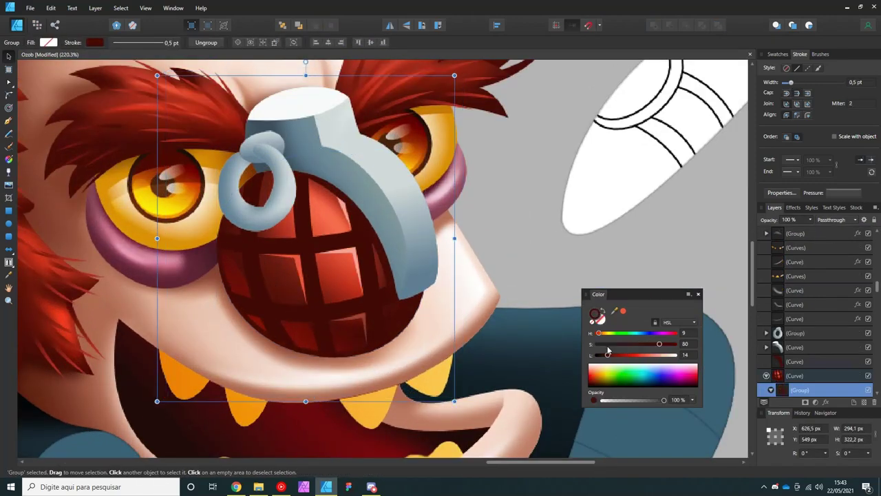
Darken the nose grid grooves slightly and thicken their stroke to 5.2 pt.
drag(647, 354, 603, 356)
key(ctrl+minus)
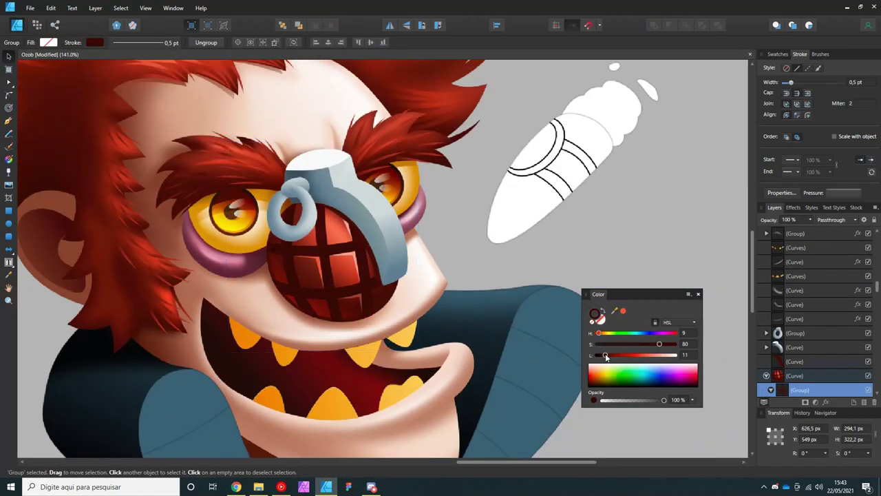
scroll(321, 293, down, 2)
scroll(321, 293, up, 4)
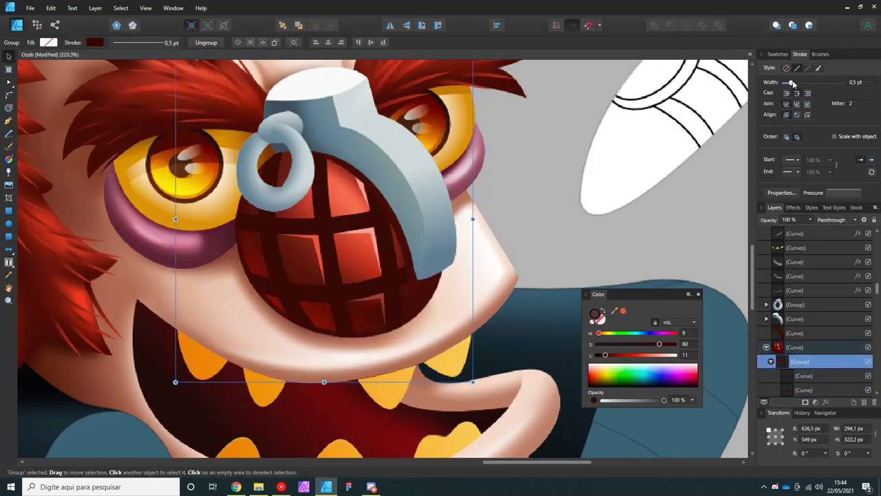
drag(792, 82, 805, 84)
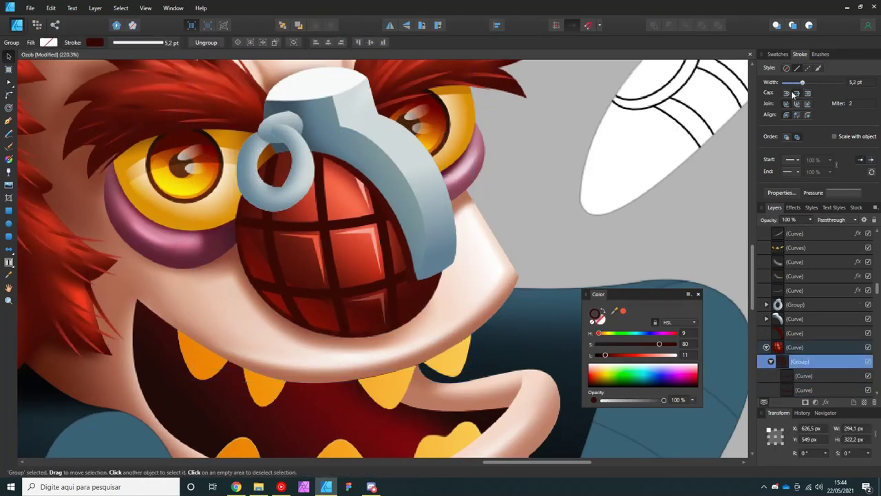
click(322, 239)
scroll(321, 239, up, 2)
click(275, 268)
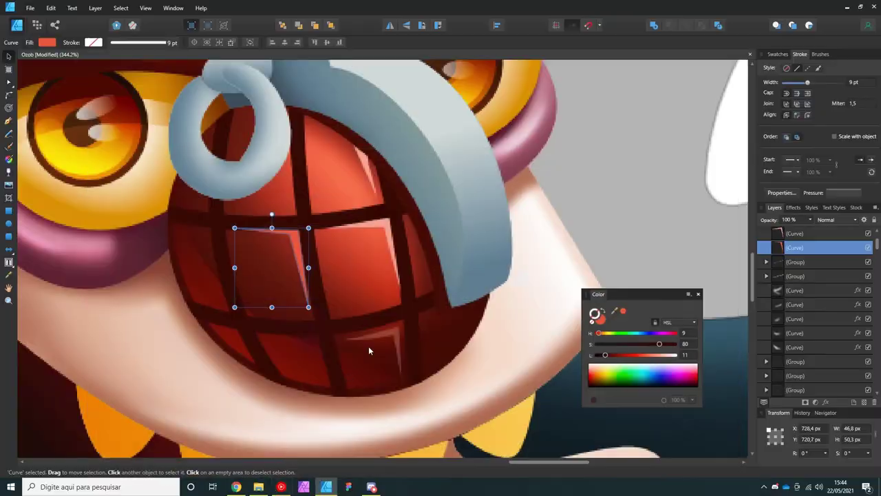
Clear the selection and start a new pen shape along a nose gridline.
click(368, 351)
click(371, 165)
scroll(338, 321, down, 3)
key(ctrl+d)
click(281, 487)
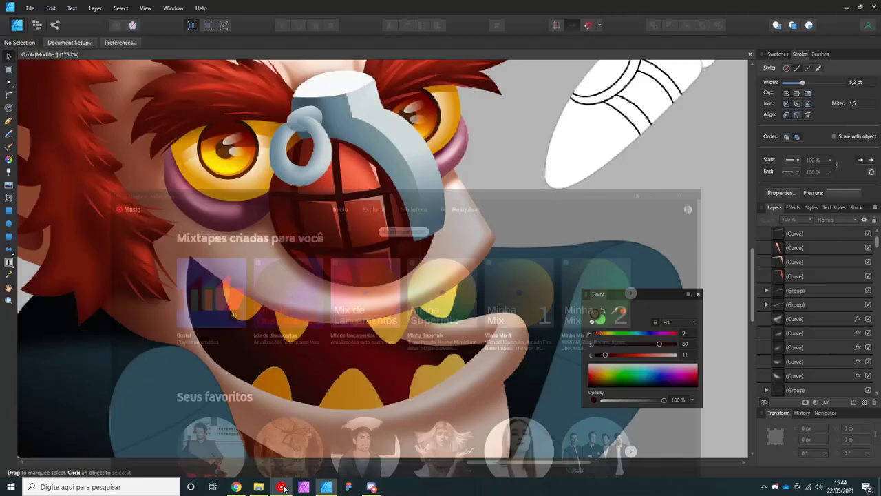
scroll(315, 196, up, 4)
key(p)
click(317, 218)
click(310, 108)
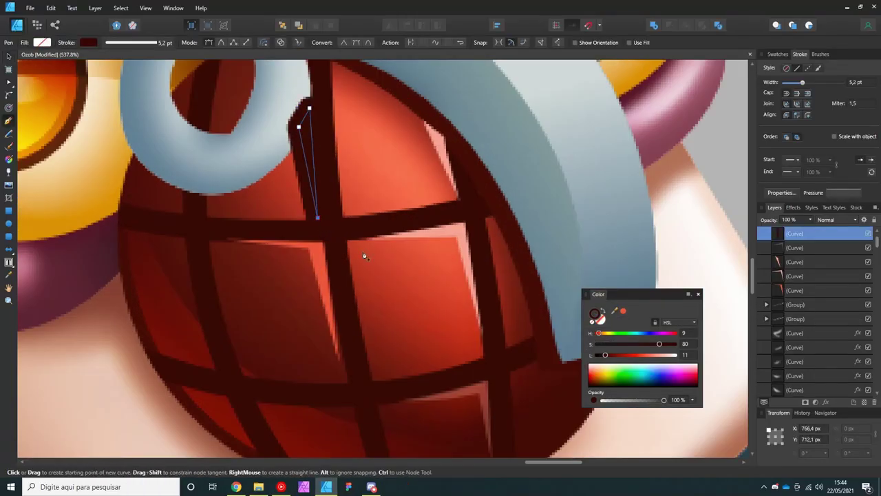
Select the upper-left grid cell shape and inspect its nodes.
key(v)
click(258, 248)
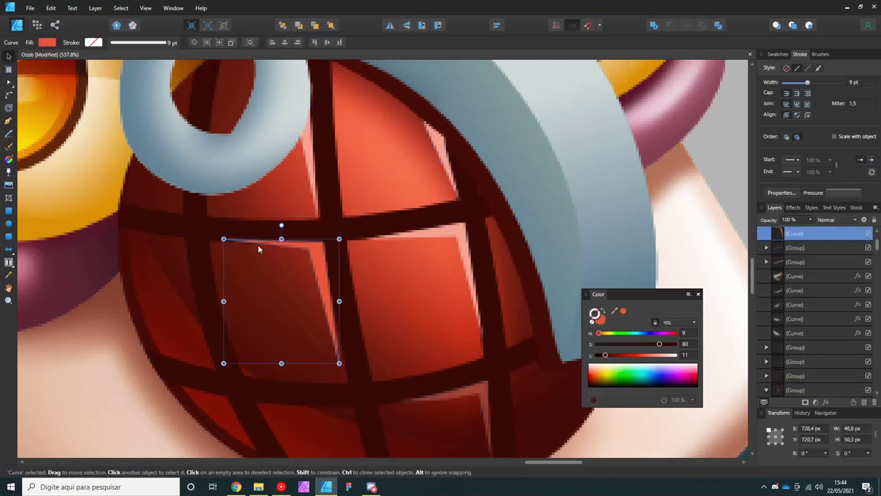
key(a)
scroll(241, 254, down, 3)
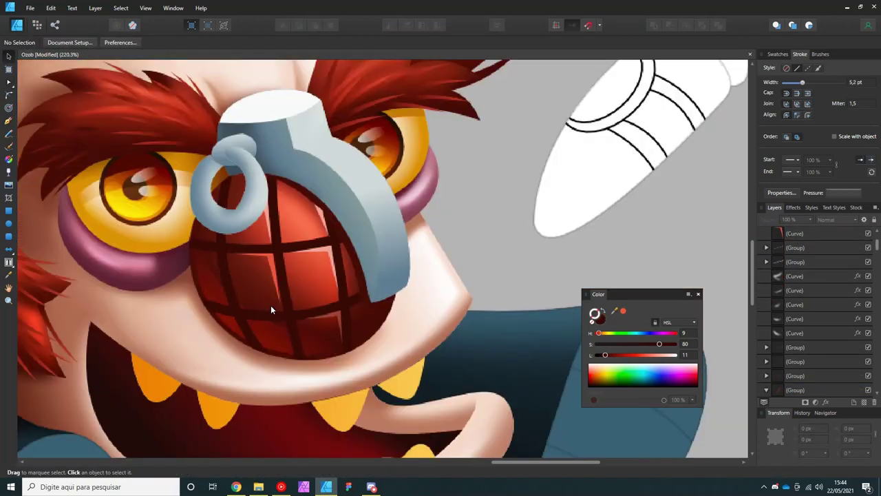
scroll(227, 233, up, 4)
Draw a curved highlight shape in a left grid cell and fill it light red.
key(p)
click(192, 161)
drag(216, 257, 228, 281)
drag(290, 261, 312, 259)
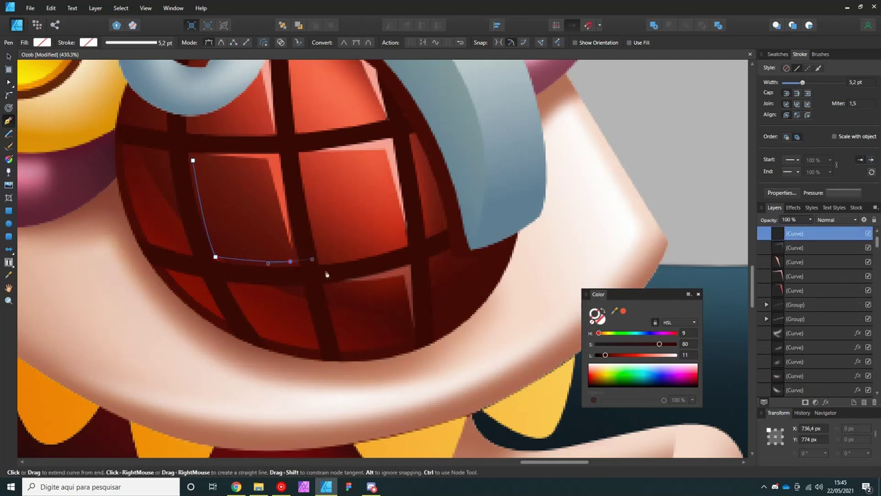
click(622, 311)
key(v)
key(ctrl+d)
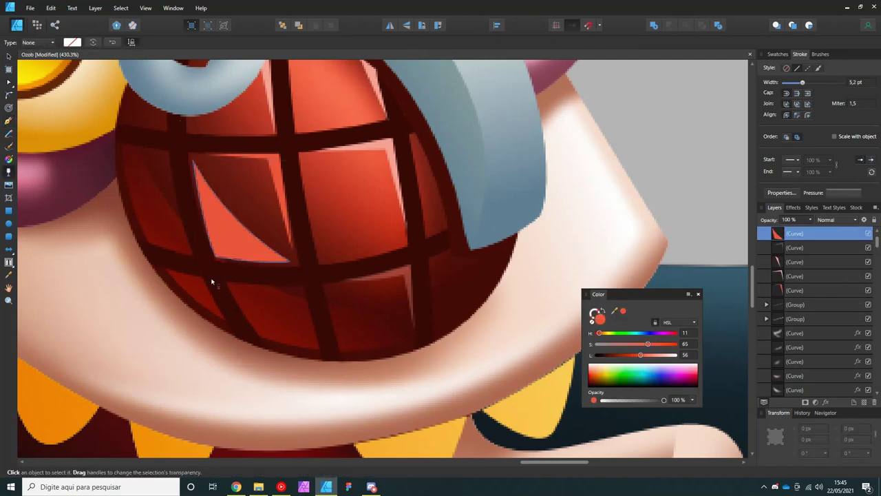
scroll(243, 230, down, 2)
Draw a closed highlight hugging the grenade nose's lower-left edge.
key(p)
click(195, 254)
drag(227, 303, 240, 318)
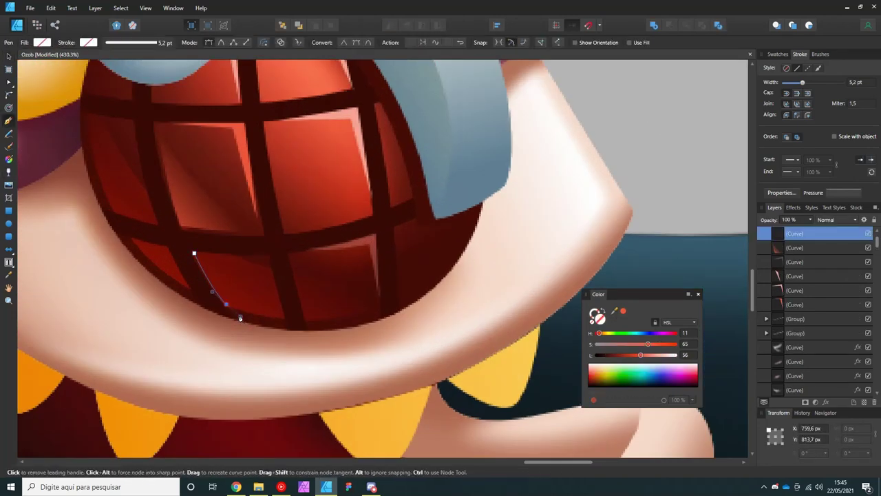
click(194, 252)
key(v)
key(ctrl+d)
scroll(232, 299, down, 3)
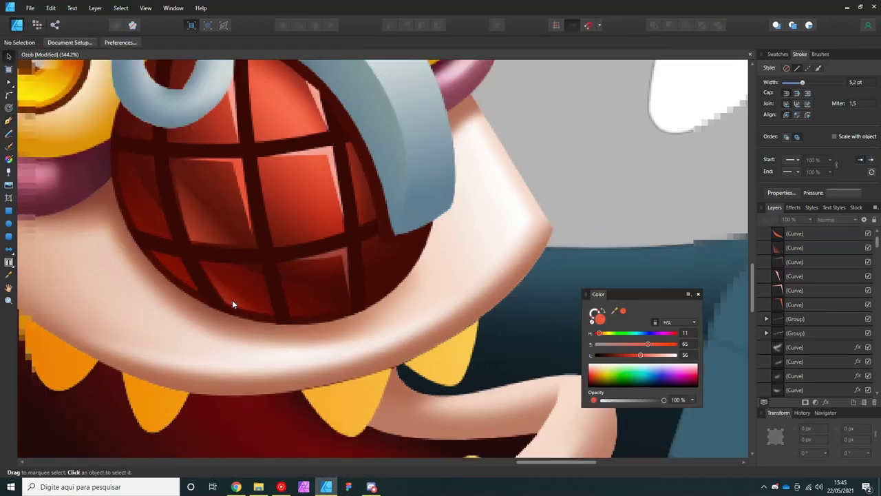
scroll(232, 300, down, 3)
scroll(218, 259, up, 3)
Draw one more curved highlight and settle it in the lower-left grid cell.
key(p)
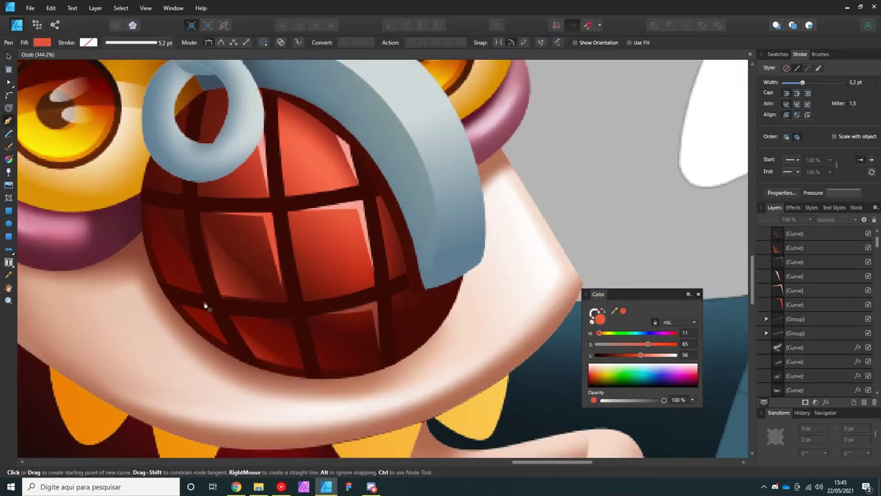
scroll(205, 305, up, 2)
click(140, 274)
click(198, 287)
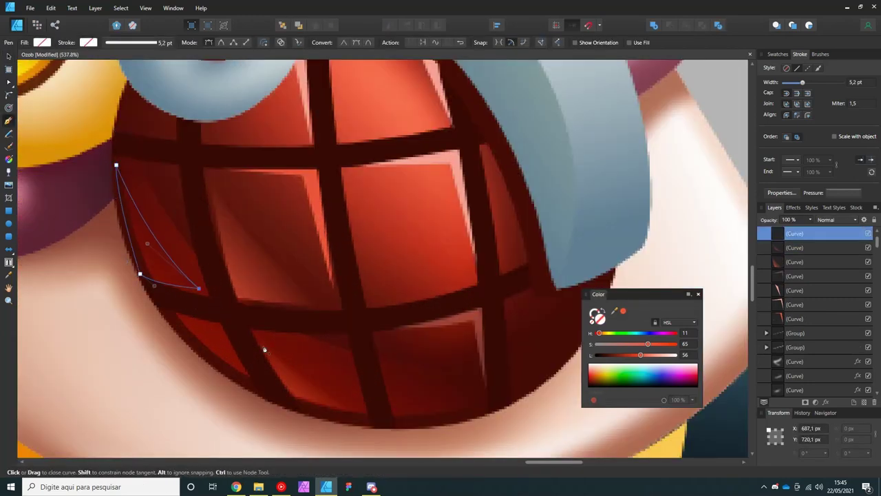
key(Escape)
scroll(161, 272, down, 3)
scroll(292, 276, up, 3)
scroll(206, 279, down, 1)
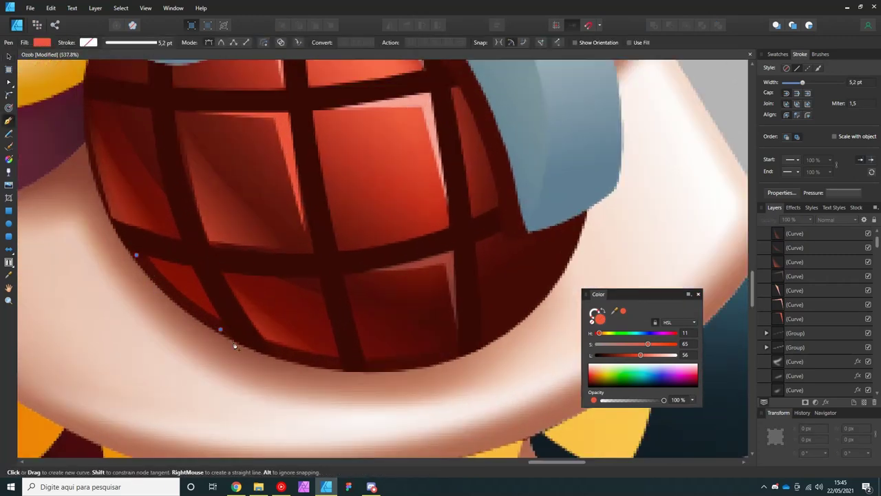
drag(220, 329, 205, 301)
key(v)
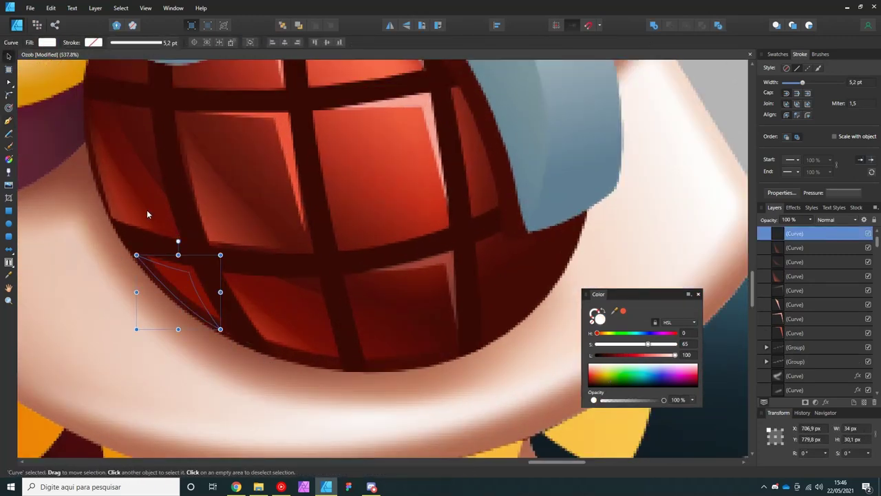
drag(186, 285, 449, 187)
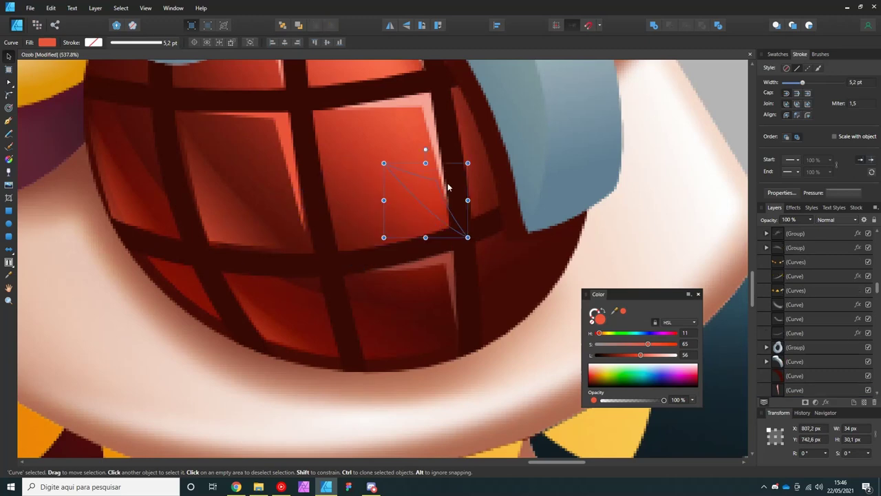
drag(535, 153, 178, 291)
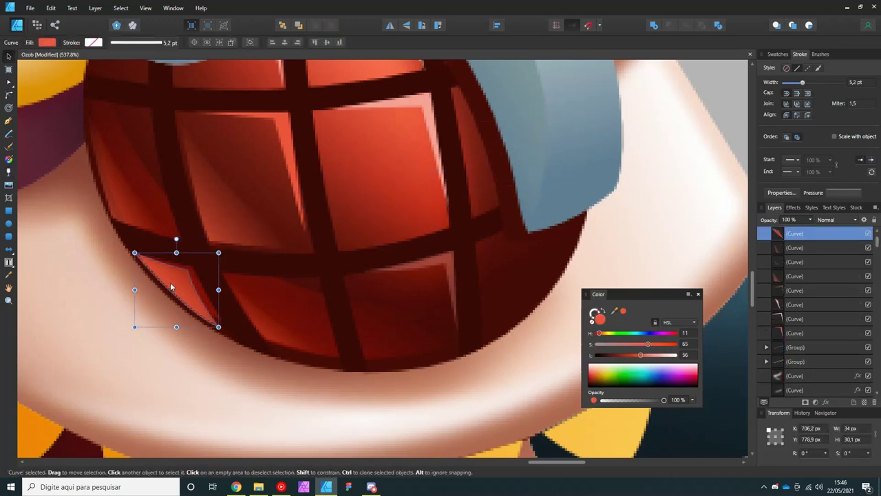
key(g)
scroll(181, 261, down, 5)
Draw a white shape across the upper grenade nose and blend it as Overlay.
scroll(234, 249, up, 5)
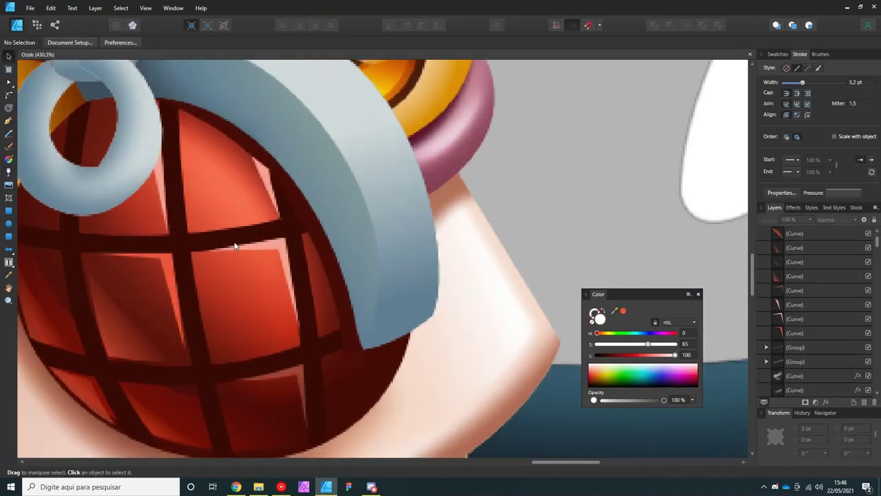
key(p)
click(211, 151)
drag(277, 330, 267, 347)
click(210, 151)
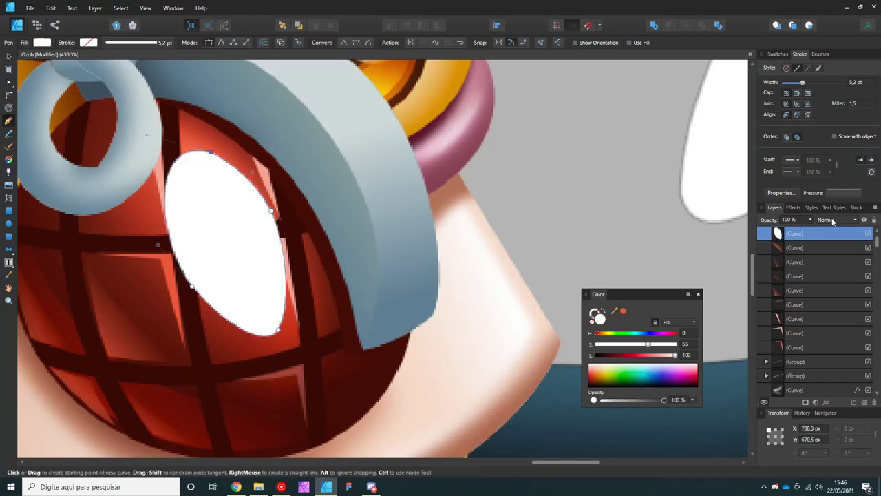
scroll(268, 241, down, 5)
scroll(268, 241, up, 3)
key(v)
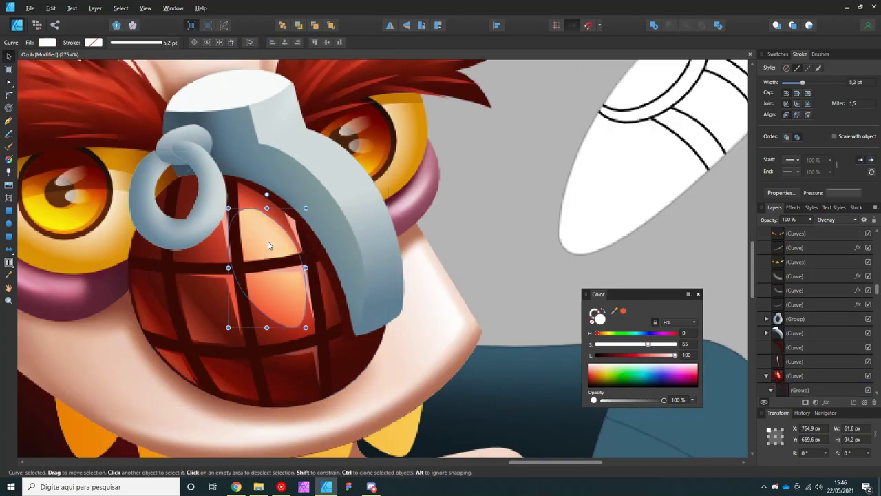
Fade the white fill with a linear gradient, then zoom out to the whole character.
key(g)
drag(236, 273, 283, 237)
key(v)
key(ctrl+d)
scroll(286, 255, down, 4)
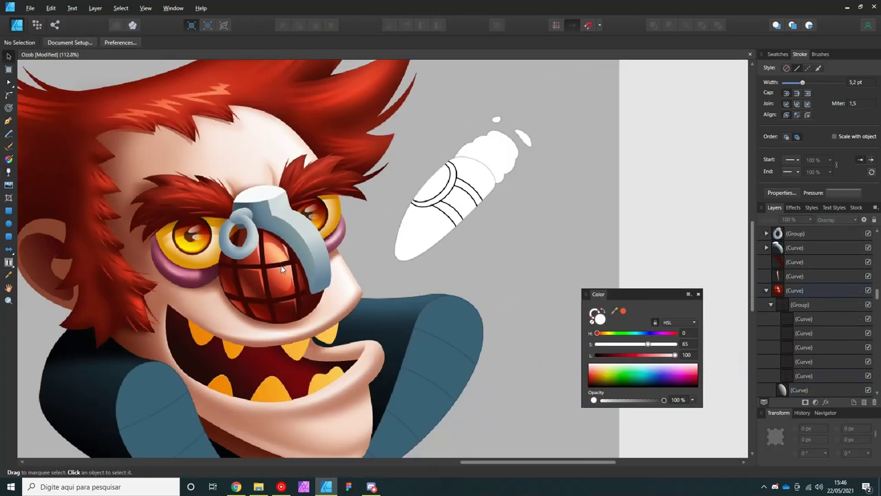
scroll(283, 270, down, 3)
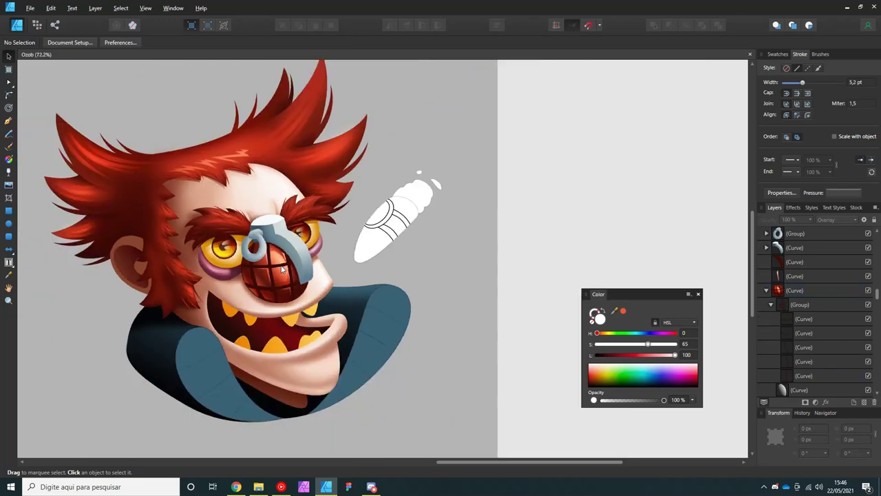
scroll(220, 185, up, 4)
Inspect the nodes of the grenade cap's white top, then bring the whole character into view.
scroll(221, 185, up, 2)
key(a)
click(209, 175)
click(300, 176)
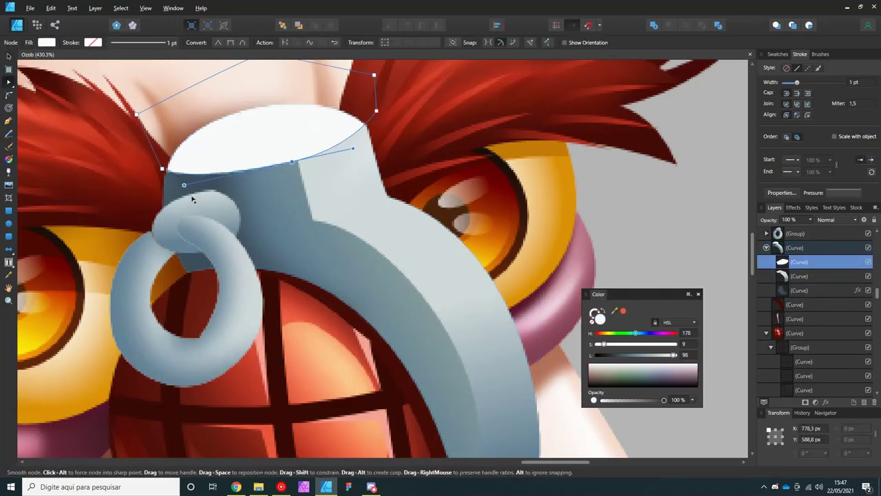
key(v)
key(ctrl+d)
scroll(258, 206, down, 6)
scroll(282, 216, down, 2)
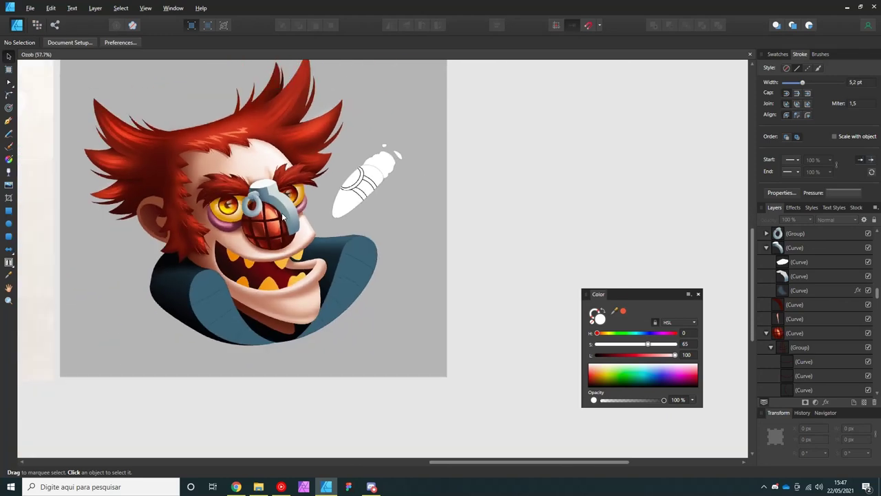
scroll(283, 217, up, 6)
Draw a highlight shape along the lever's edge with a gradient fading across the lever.
key(p)
drag(356, 167, 376, 232)
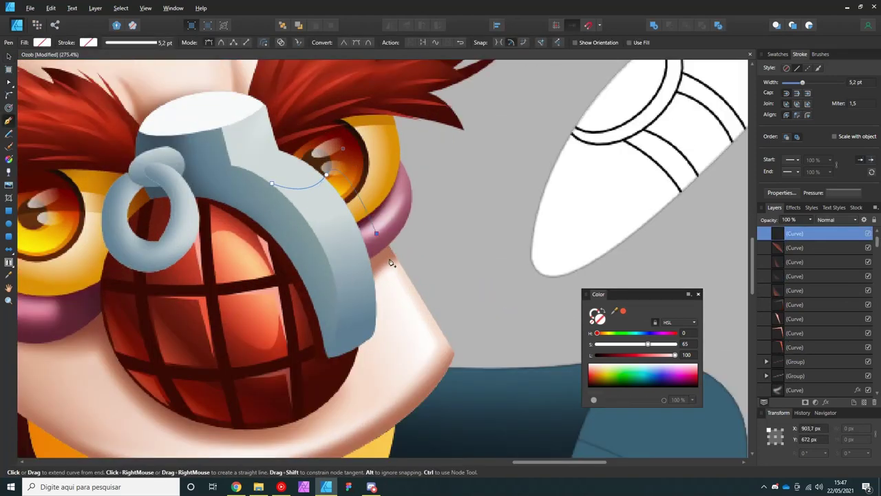
click(272, 183)
key(g)
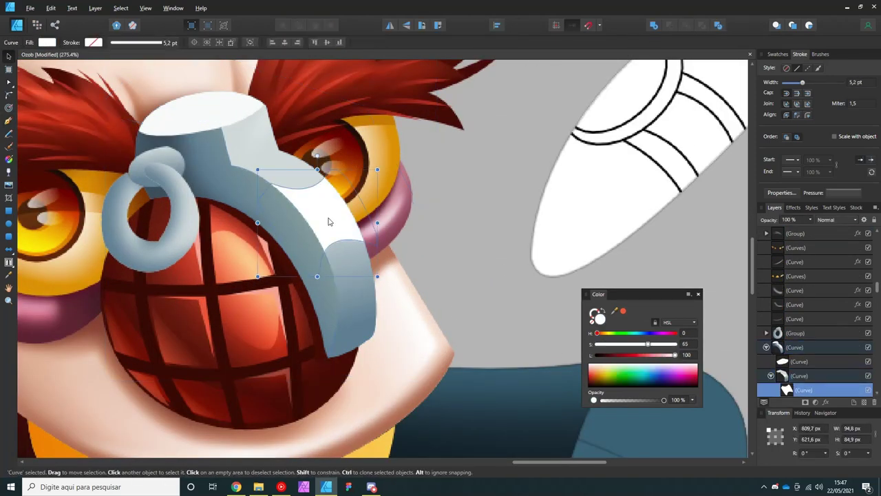
drag(327, 216, 314, 176)
key(v)
key(ctrl+d)
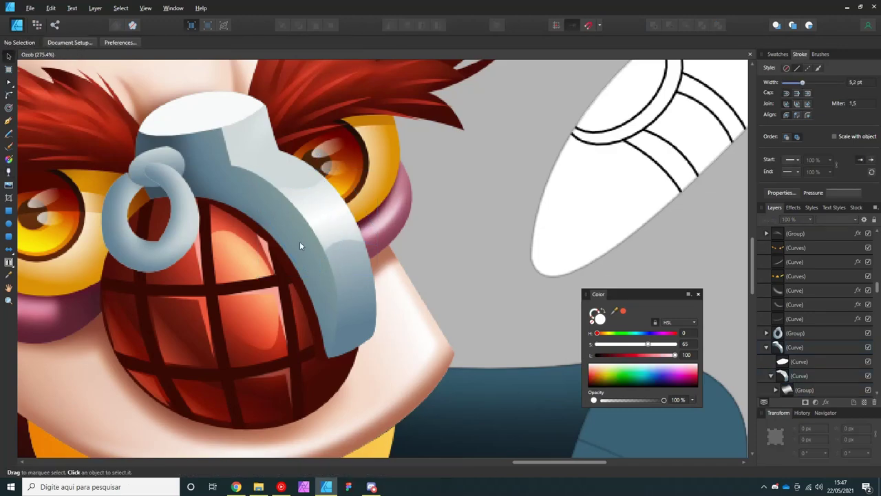
Reposition the lever shading's gradient start and end points and darken its colour.
key(g)
click(287, 250)
drag(627, 352, 609, 354)
drag(244, 224, 198, 273)
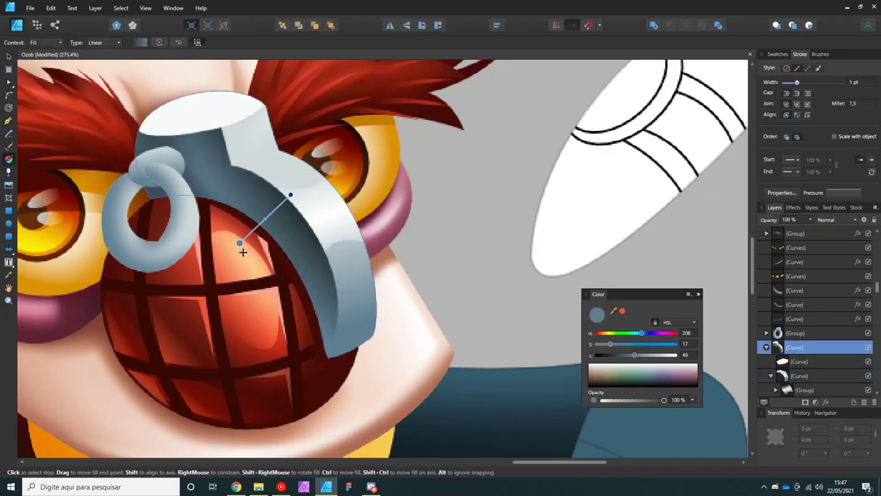
drag(290, 195, 270, 192)
key(ctrl+d)
key(ctrl+0)
scroll(347, 250, up, 5)
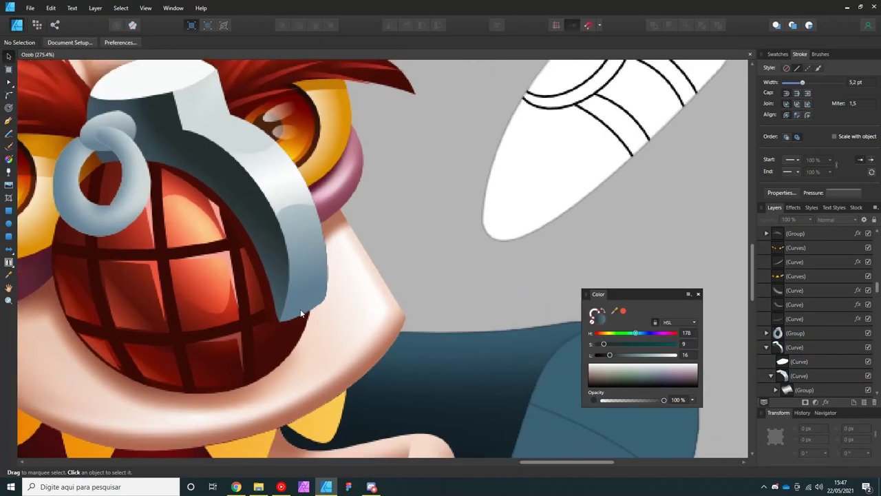
scroll(347, 250, up, 2)
Draw a shape under the lever's lower tip and fill it with a sampled dark colour.
key(p)
click(307, 343)
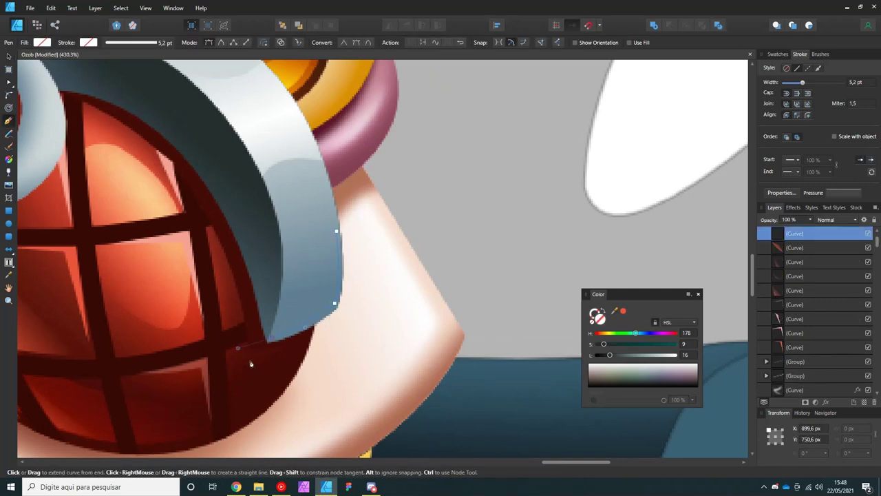
click(285, 238)
key(v)
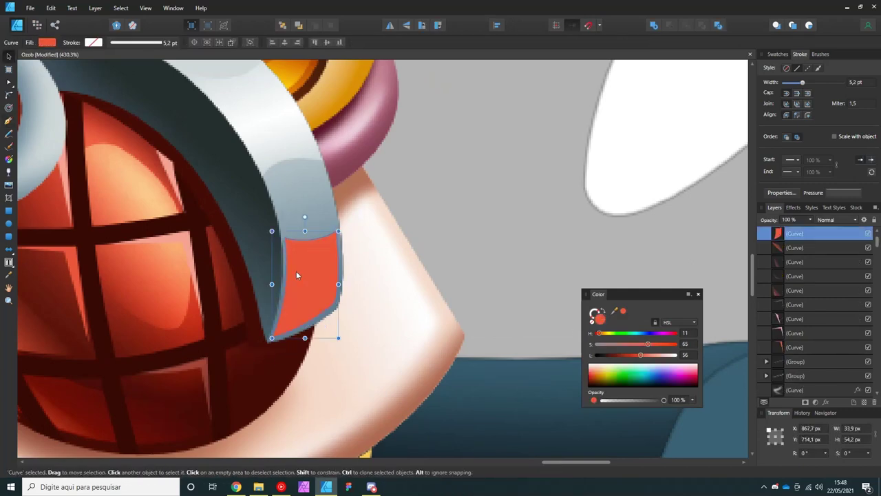
click(215, 122)
scroll(273, 260, down, 2)
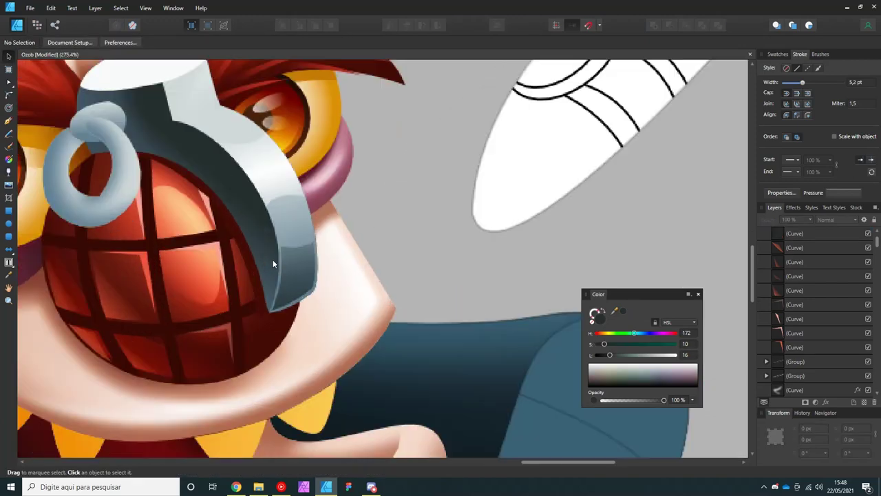
click(253, 273)
drag(208, 317, 442, 325)
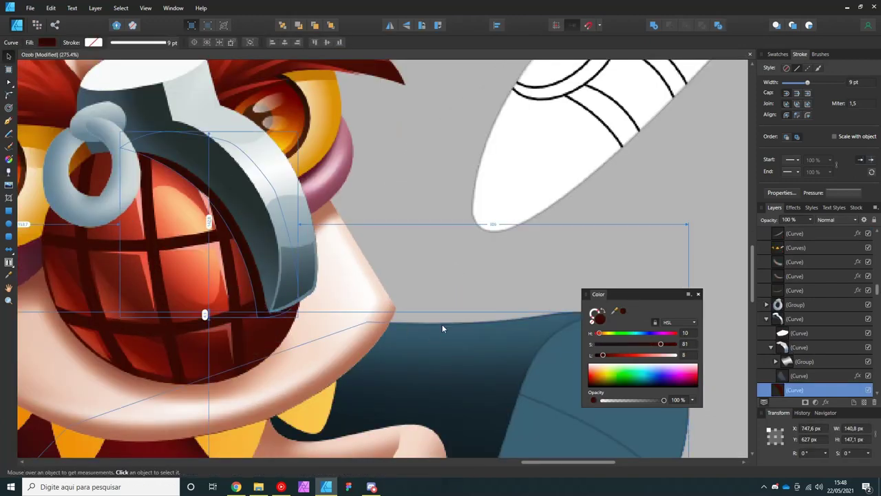
scroll(261, 241, down, 1)
scroll(262, 241, up, 3)
Outline the white cap top with a dark-filled curve and move it lower in the stack.
key(p)
click(166, 172)
click(200, 114)
click(295, 108)
drag(305, 150, 306, 157)
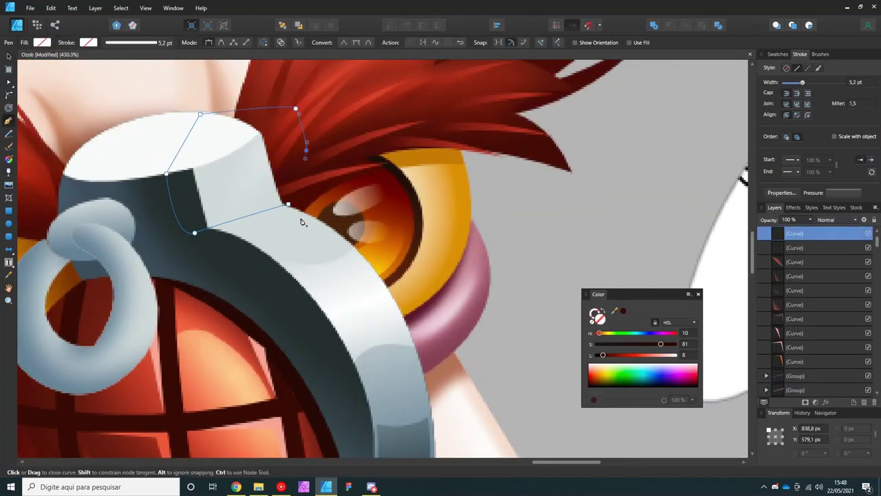
click(215, 243)
key(v)
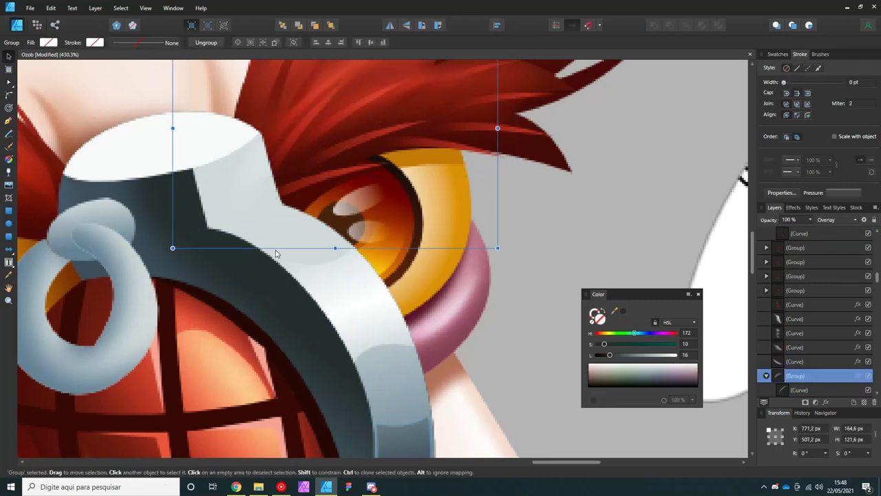
key(ctrl+[)
Fill the cap's side shape with a blue-grey sampled from the canvas.
scroll(276, 254, down, 5)
click(326, 169)
scroll(326, 169, up, 4)
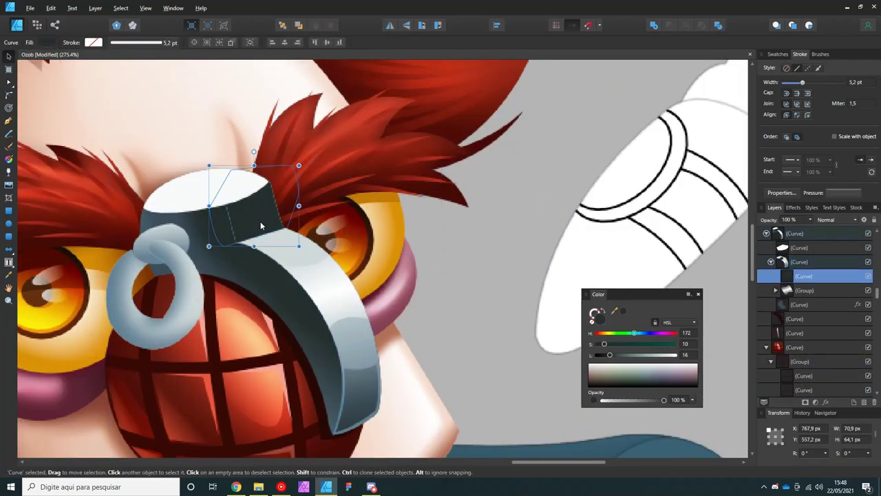
drag(356, 357, 356, 357)
scroll(356, 357, down, 5)
scroll(282, 259, up, 6)
key(a)
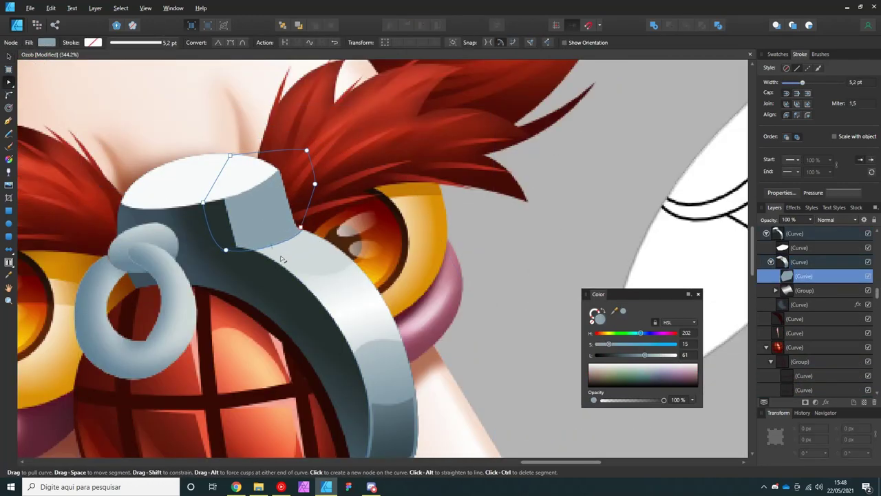
key(ctrl+d)
scroll(225, 246, up, 2)
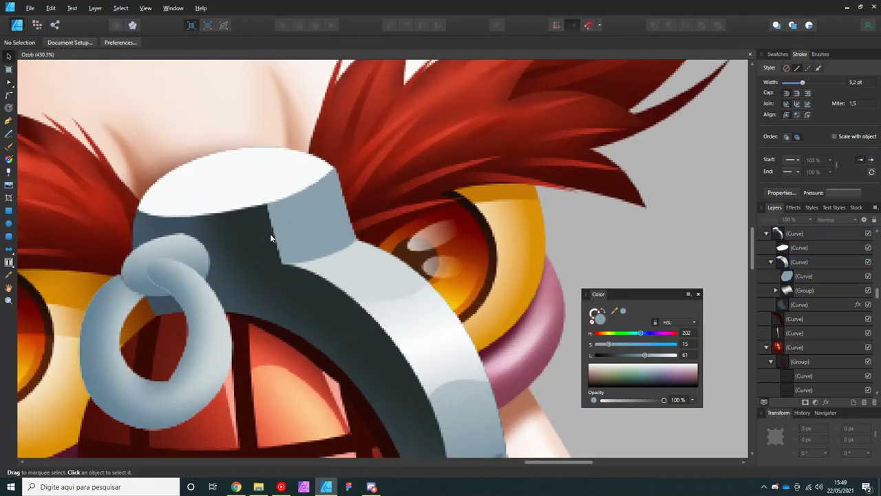
Draw a blue-grey shading shape along the cap's edge.
key(p)
scroll(330, 275, down, 2)
click(242, 270)
click(314, 262)
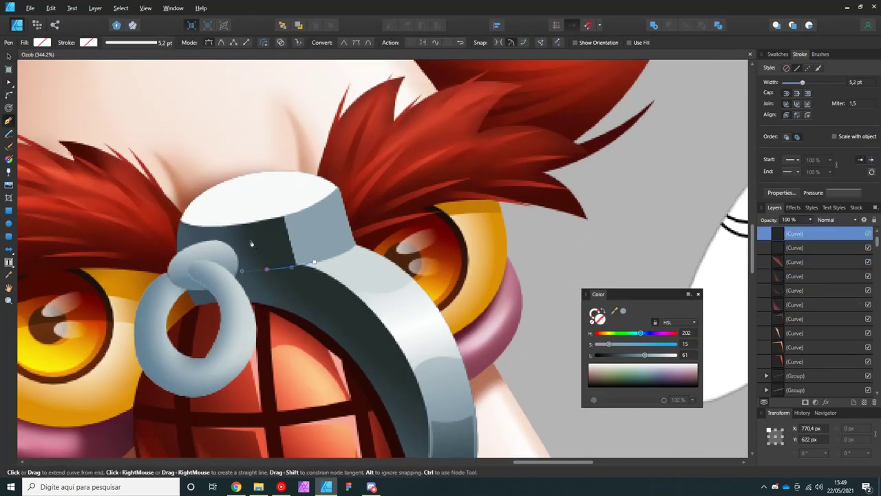
click(266, 268)
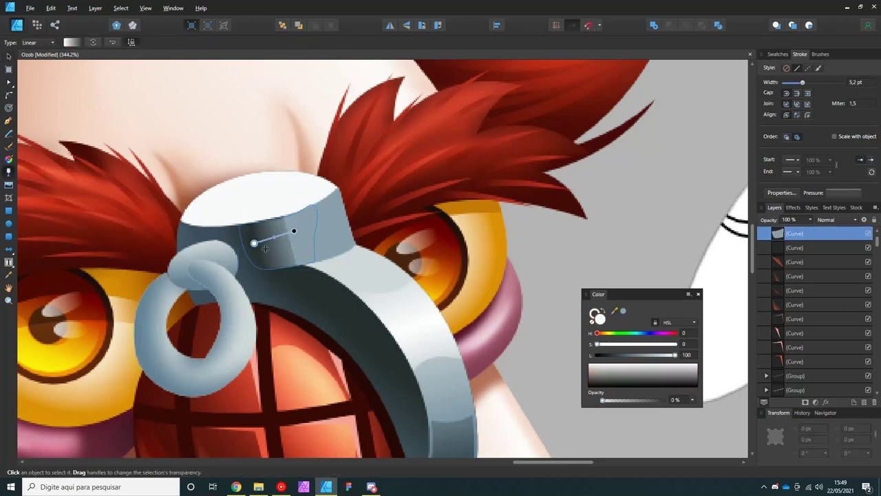
key(v)
scroll(281, 235, up, 5)
key(ctrl+d)
Draw a curve bending along the cap's top edge, discarding a misplaced start.
scroll(285, 210, down, 3)
scroll(276, 241, down, 3)
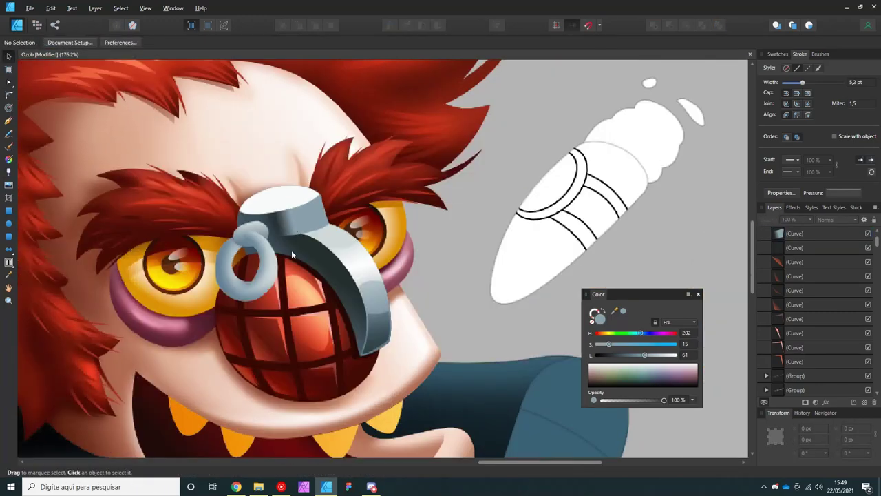
scroll(265, 289, down, 2)
scroll(276, 280, down, 1)
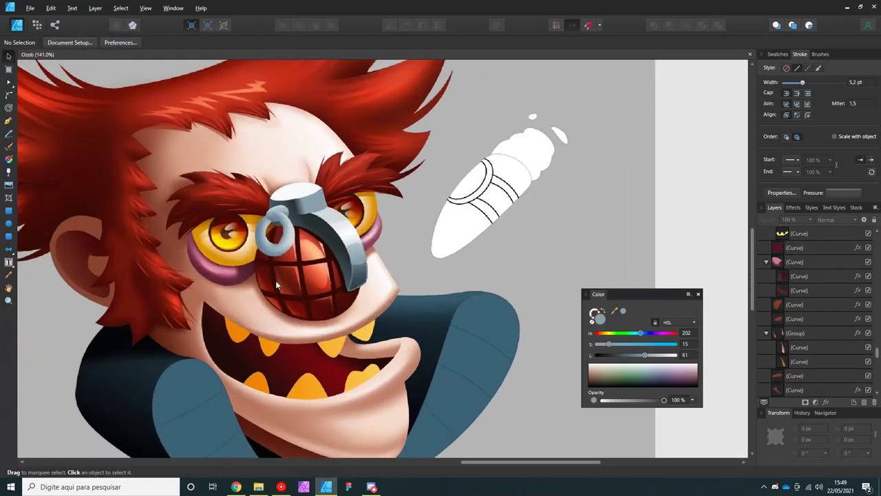
scroll(275, 280, down, 1)
scroll(246, 324, up, 4)
scroll(246, 234, up, 2)
key(p)
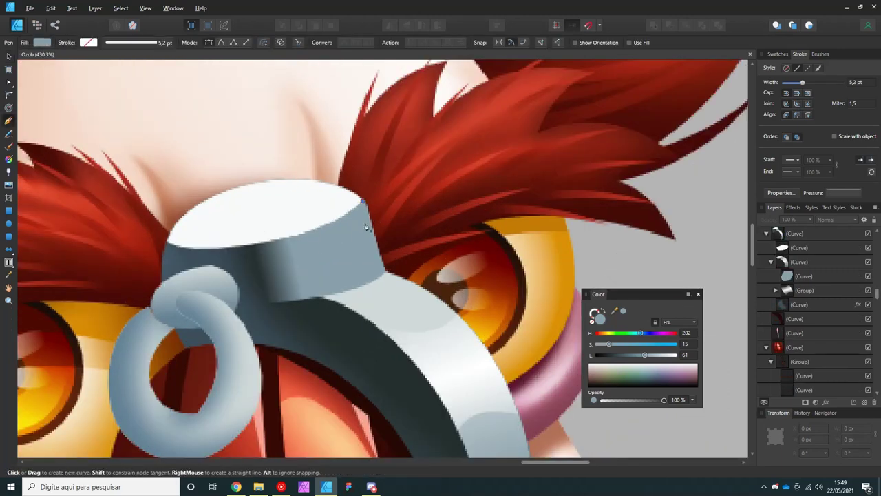
click(294, 263)
key(Escape)
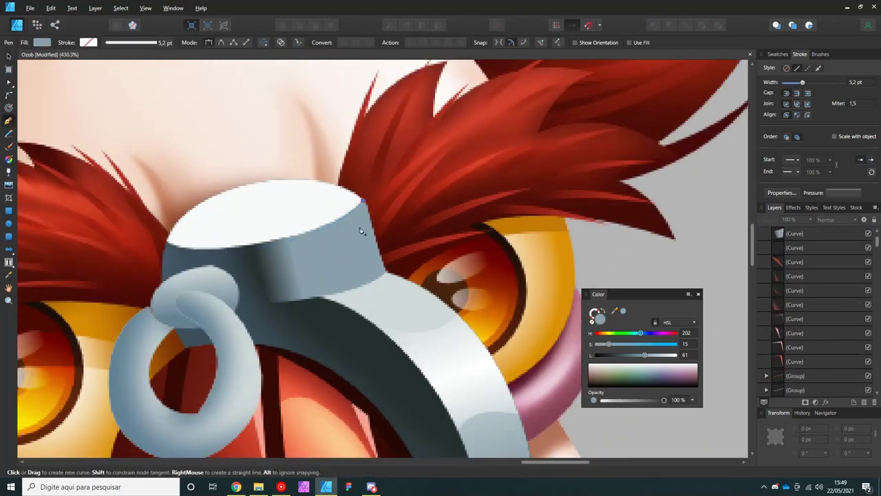
click(288, 240)
drag(191, 243, 161, 249)
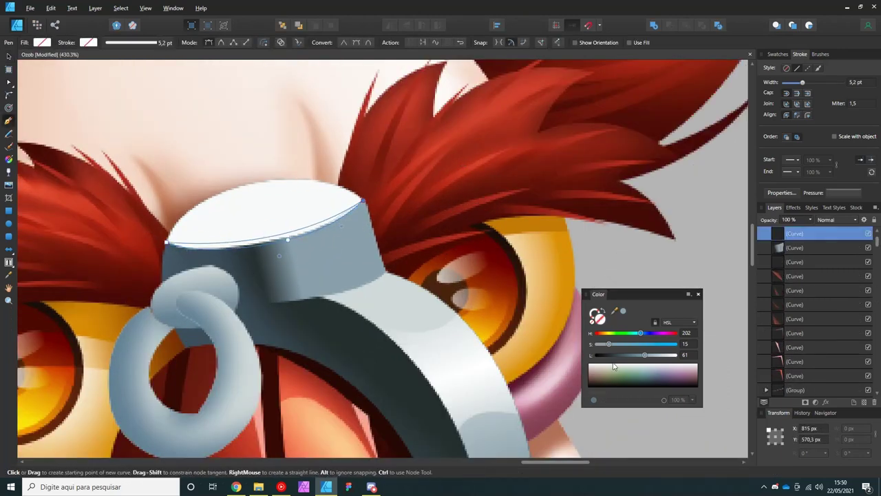
Add a light-filled highlight curve running down the cap's side.
click(317, 219)
drag(329, 305, 329, 337)
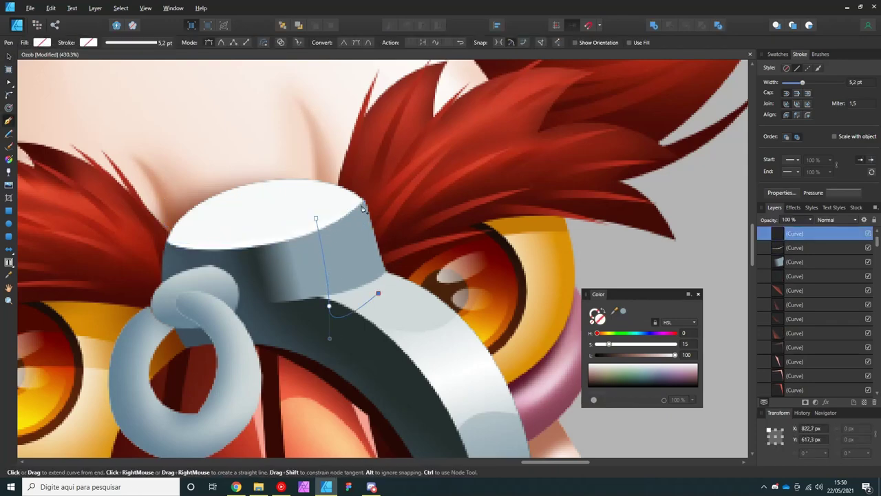
click(591, 386)
key(v)
click(361, 261)
key(ctrl+d)
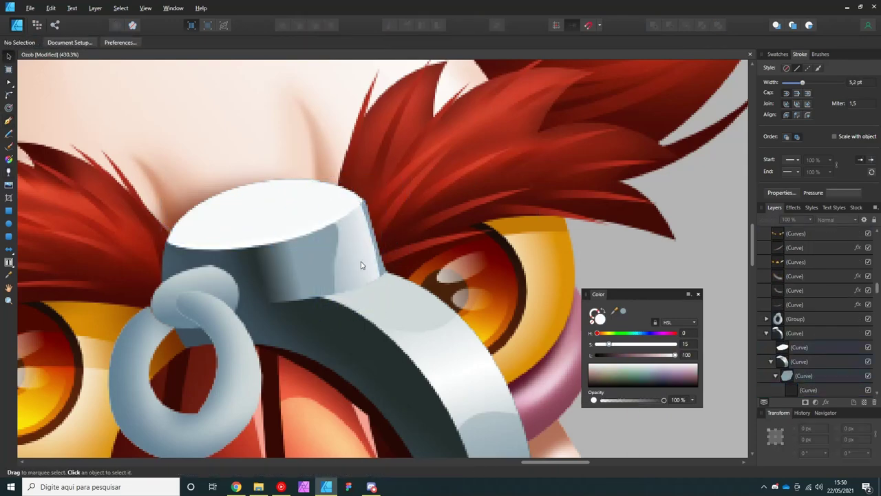
click(317, 238)
scroll(315, 278, down, 3)
Trace a highlight curve along the lever's inner edge.
key(p)
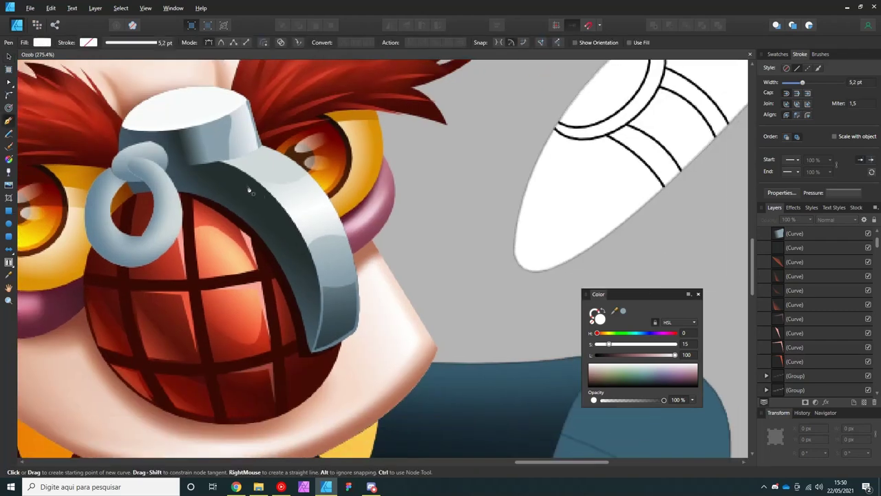
click(296, 232)
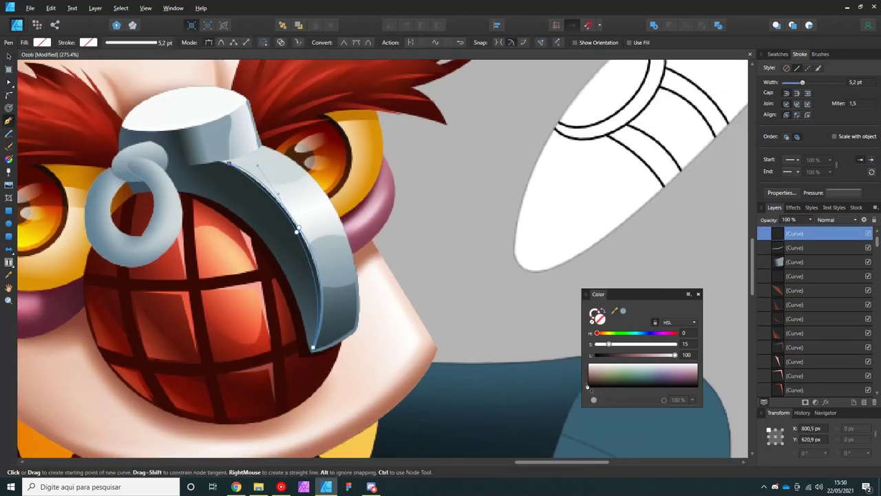
key(v)
key(ctrl+d)
scroll(341, 260, down, 5)
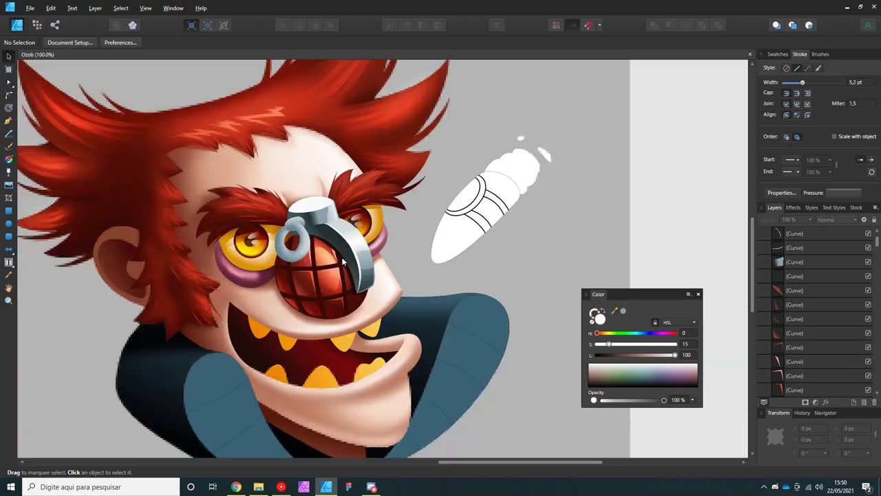
scroll(342, 260, up, 4)
scroll(341, 261, up, 2)
Pen a curved highlight along the lever's inner edge and fade its transparency.
key(p)
drag(319, 221, 305, 177)
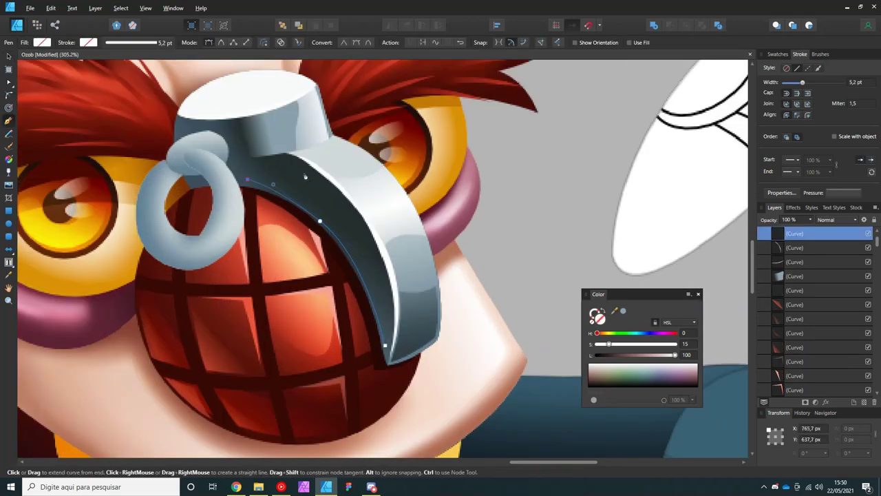
key(v)
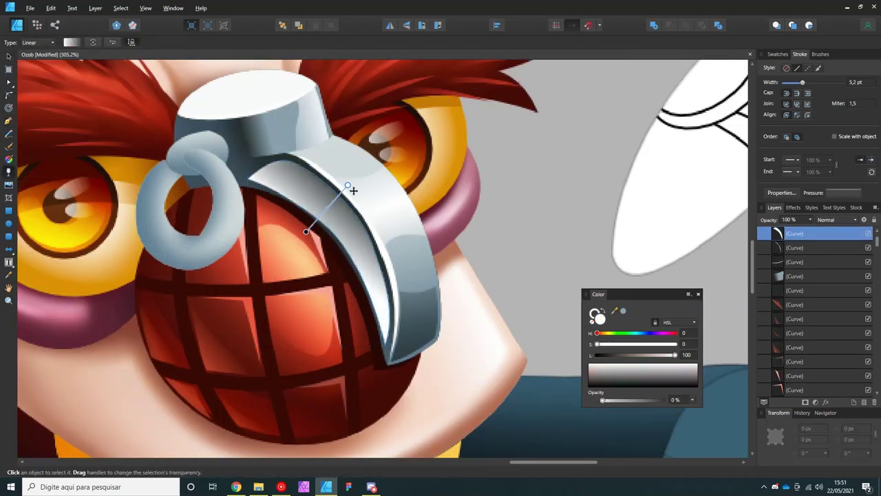
key(ctrl+d)
scroll(342, 265, down, 3)
click(326, 239)
key(y)
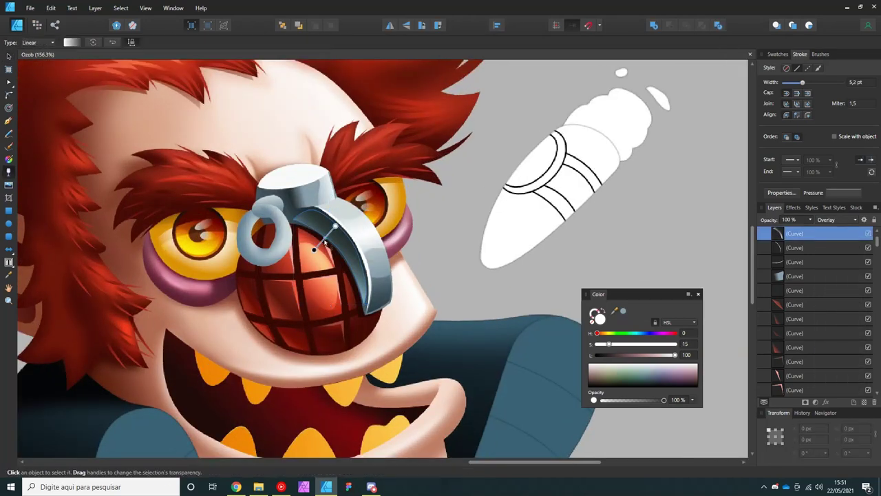
key(v)
key(ctrl+d)
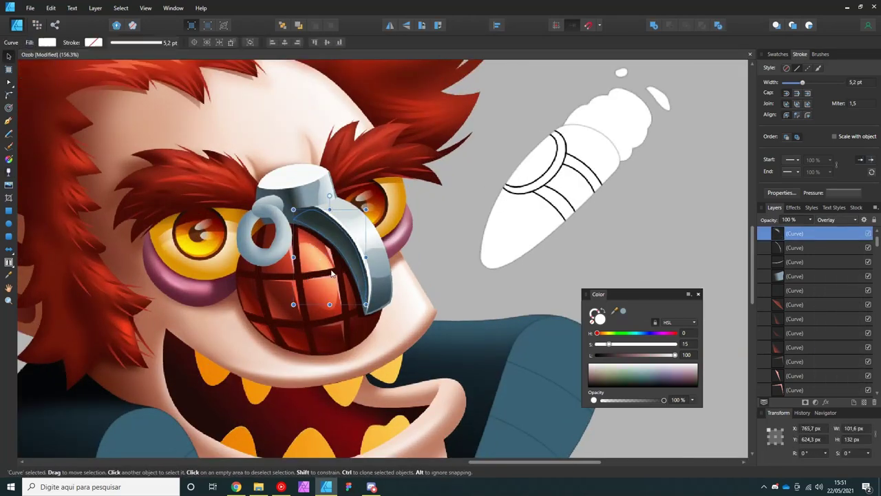
scroll(330, 277, down, 3)
scroll(330, 277, up, 5)
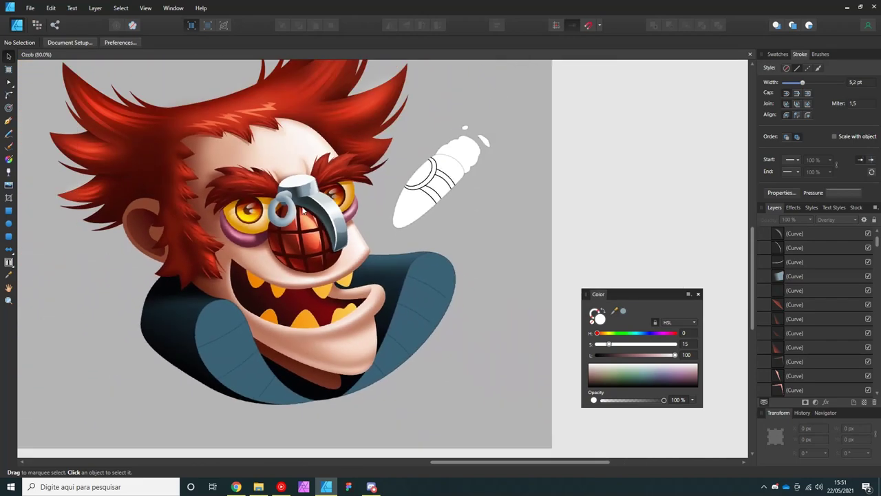
Darken the grey colour of the ring on the nose.
click(234, 255)
drag(597, 314, 411, 209)
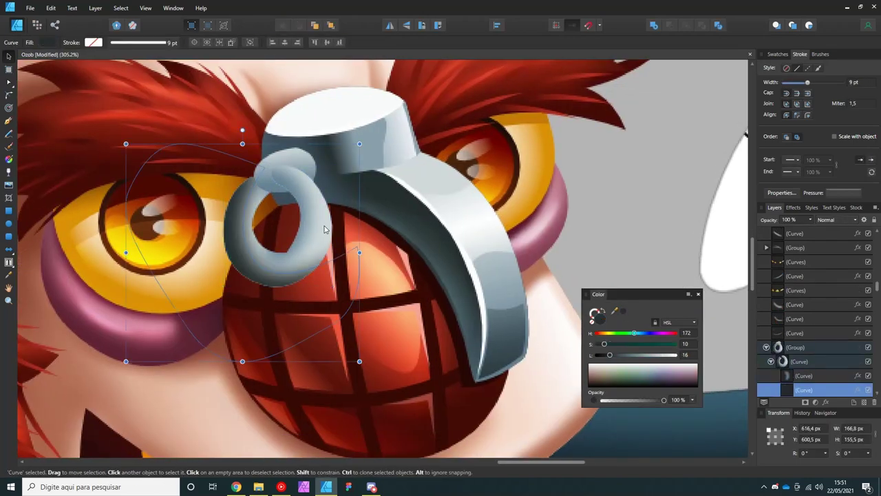
key(ctrl+d)
click(293, 246)
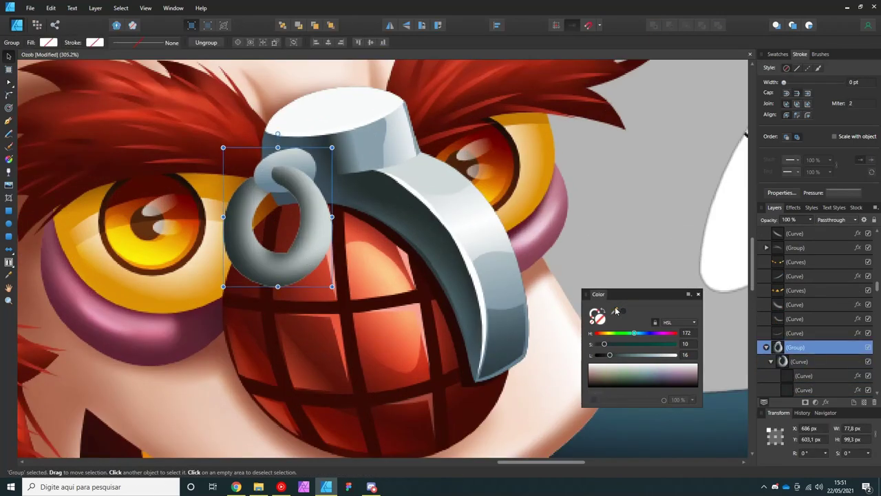
Pen a crescent highlight on the ring, filled light grey with Overlay blending.
key(ctrl+d)
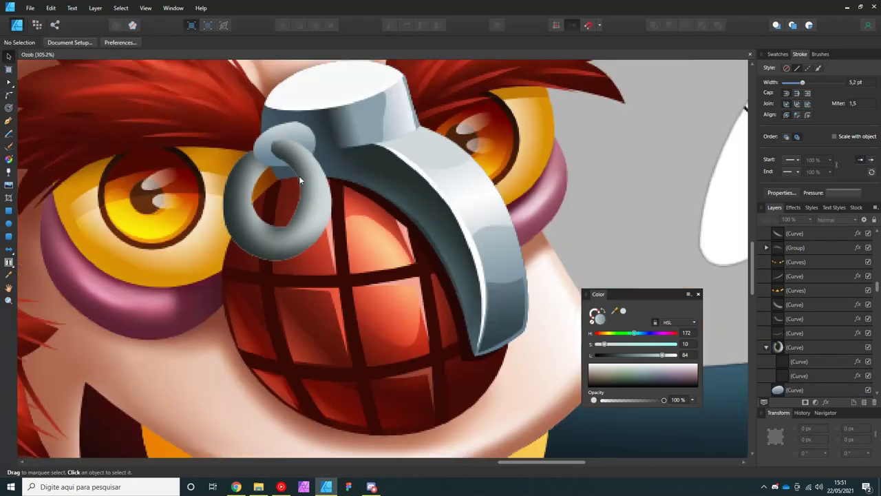
key(p)
click(289, 171)
scroll(317, 206, up, 2)
drag(333, 210, 355, 208)
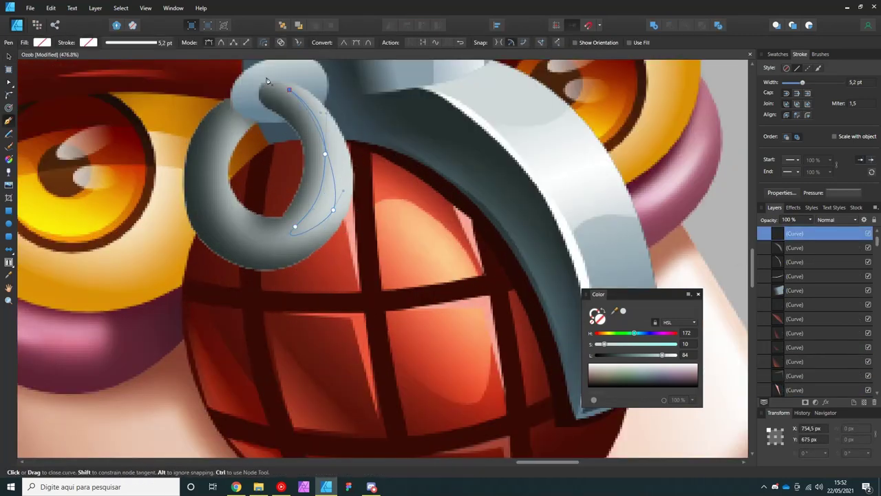
click(289, 90)
click(593, 314)
click(826, 352)
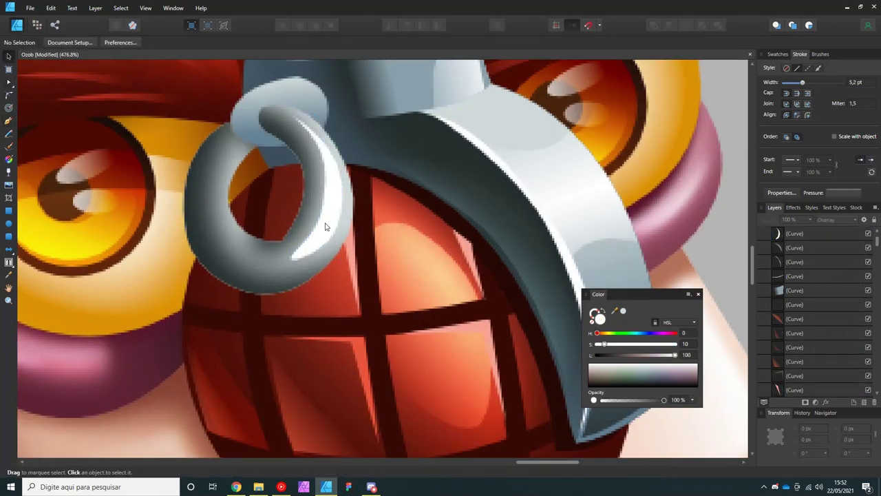
drag(338, 137, 292, 197)
scroll(268, 212, down, 3)
scroll(268, 212, up, 3)
Pen a three-node highlight curve along the ring's inner edge.
click(222, 204)
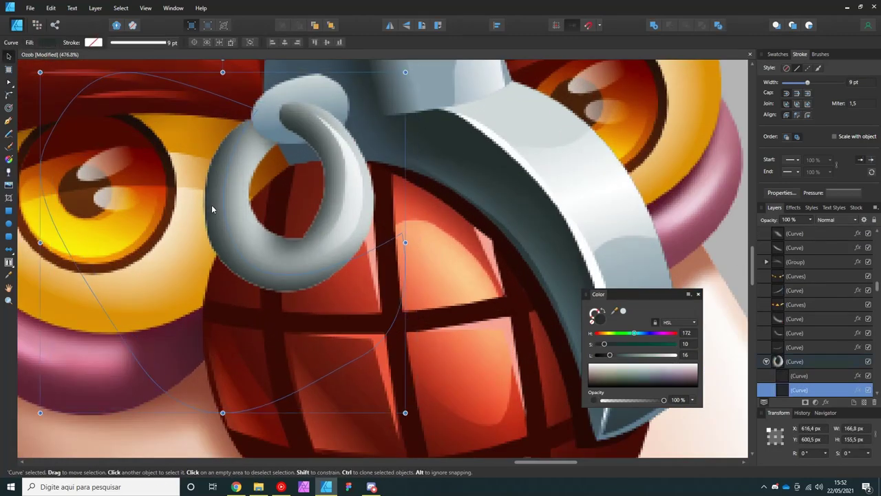
key(ctrl+d)
key(p)
click(235, 151)
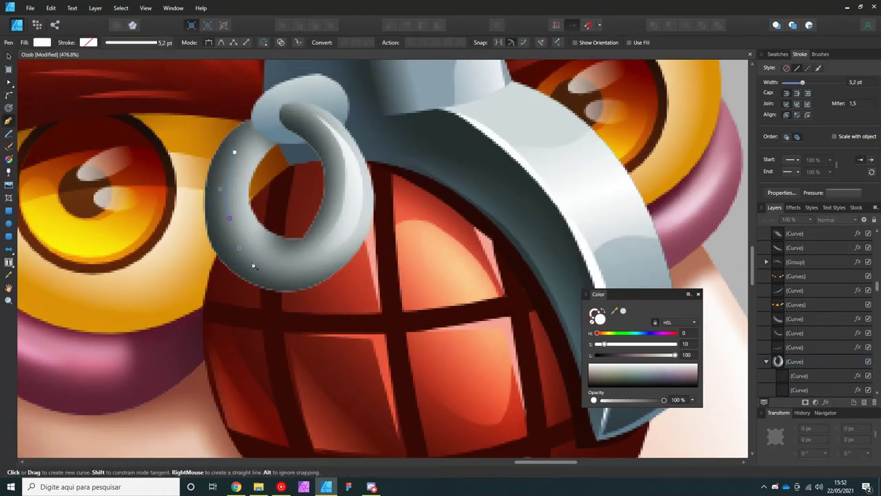
click(229, 219)
click(301, 265)
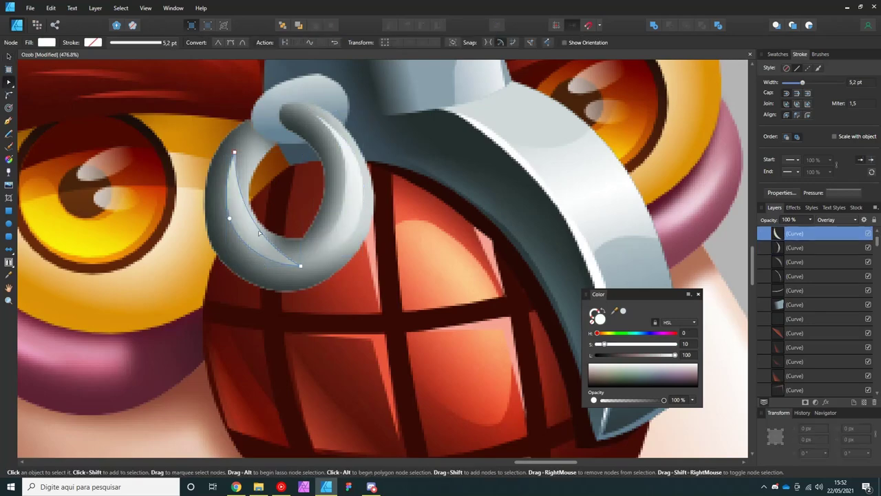
key(v)
Fade the ring highlight with linear transparency and group it with the ring.
scroll(245, 224, down, 1)
key(y)
drag(295, 188, 240, 256)
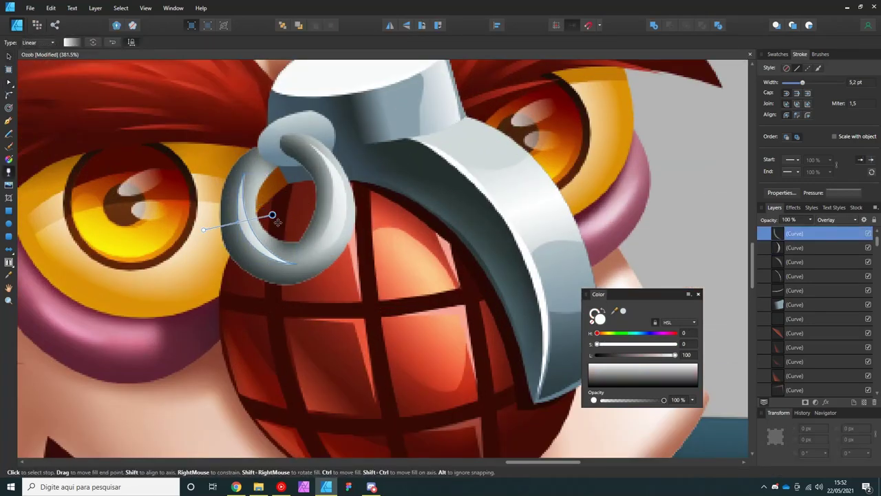
scroll(285, 199, down, 5)
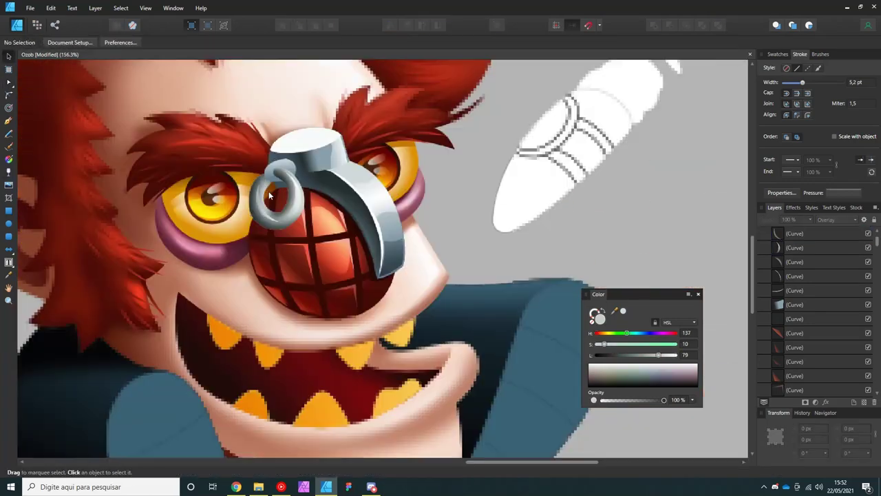
scroll(256, 255, up, 6)
key(ctrl+g)
Adjust the gradient fill of the ring's cap shape.
click(275, 142)
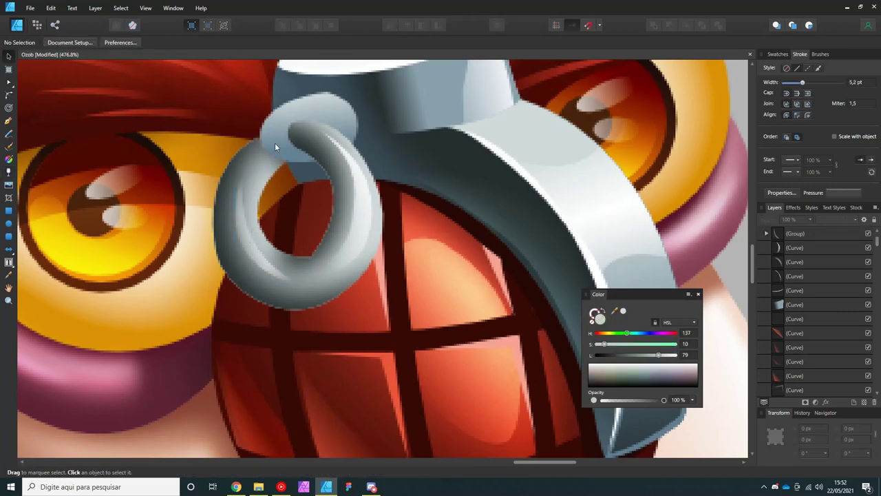
key(g)
drag(266, 174, 266, 232)
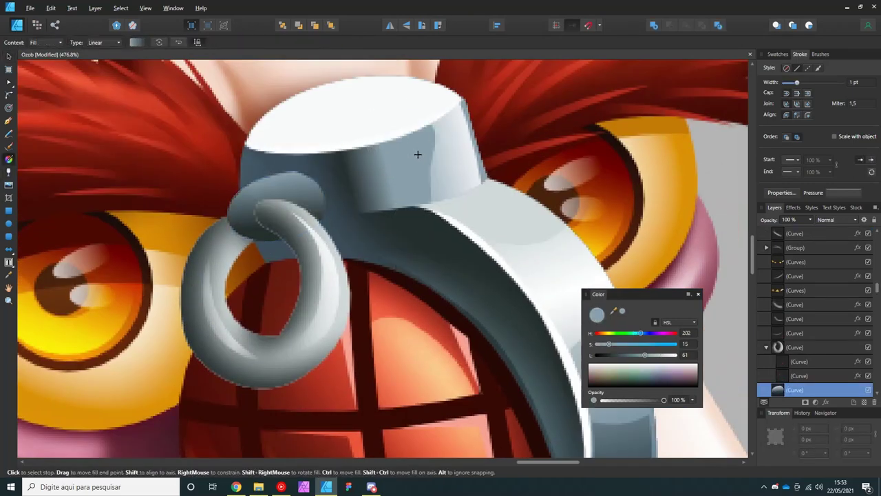
key(v)
scroll(409, 160, down, 5)
scroll(306, 276, up, 6)
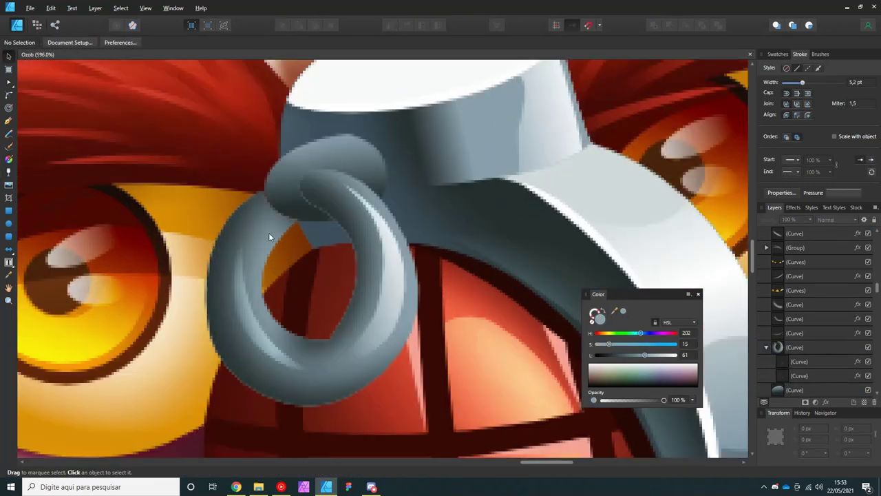
Draw a shadow shape beside the ring, send it to the back, and blur it 2 px.
key(p)
click(266, 264)
drag(283, 169, 312, 210)
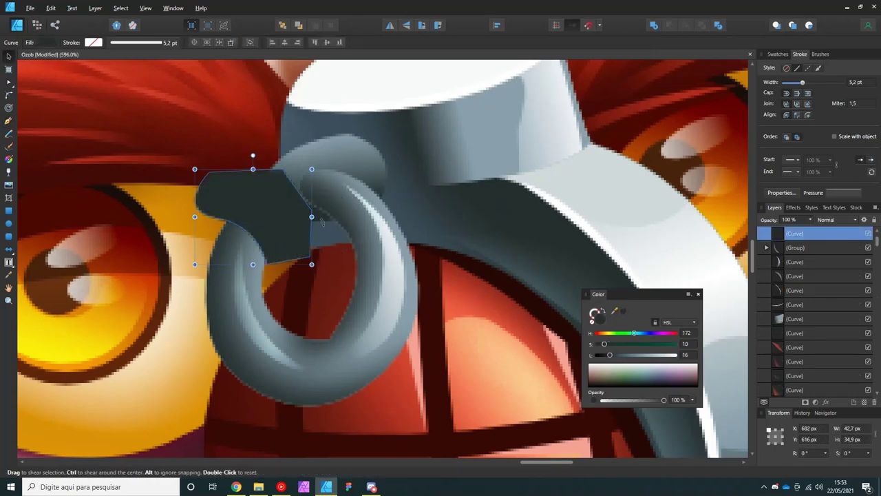
key(ctrl+shift+[)
key(v)
click(826, 402)
drag(573, 158, 613, 155)
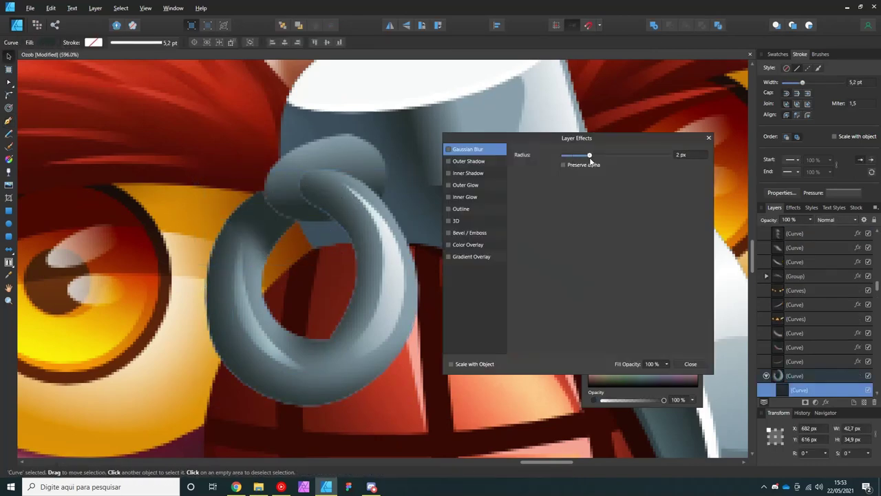
key(Escape)
scroll(285, 270, down, 3)
scroll(228, 301, up, 2)
scroll(184, 256, up, 2)
Pen a rim shape along the ring's lower-left edge filled with the sampled blue-grey.
key(p)
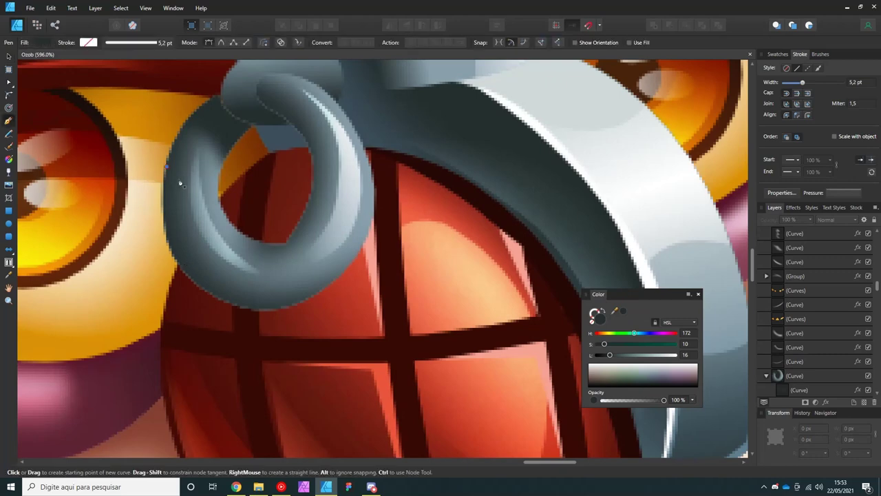
click(166, 166)
drag(181, 259, 203, 290)
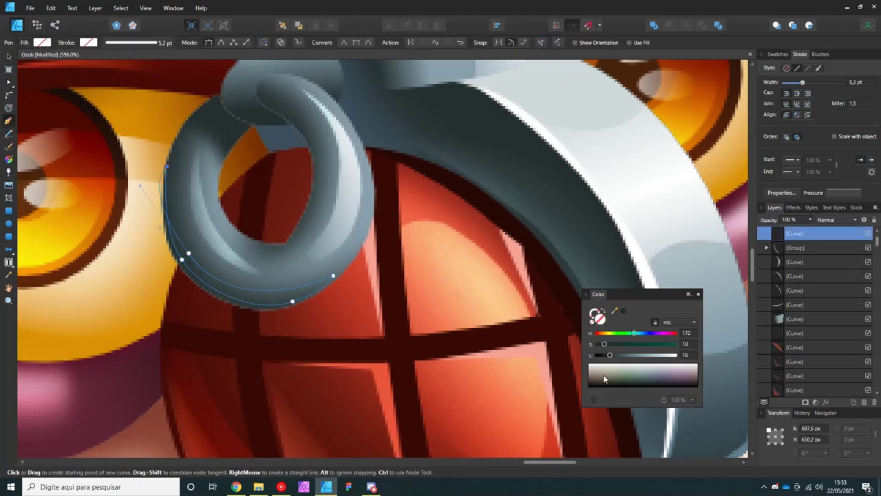
drag(615, 311, 367, 186)
key(a)
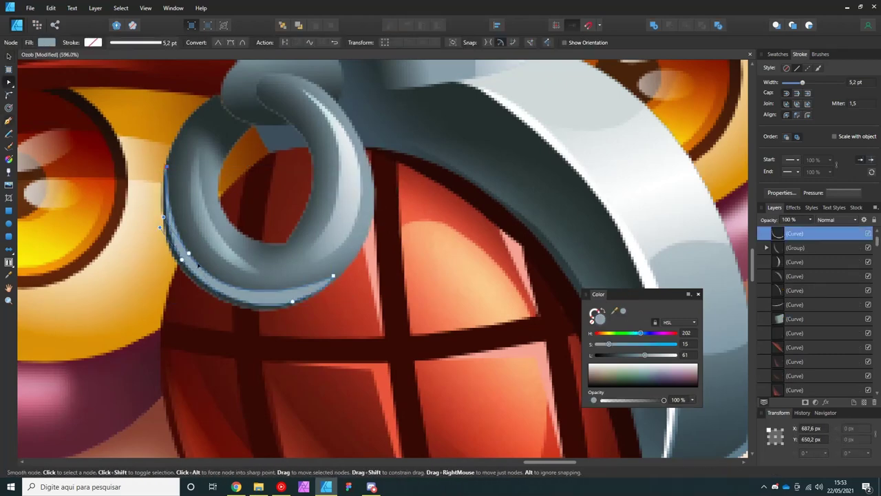
scroll(213, 290, down, 3)
scroll(213, 290, up, 2)
key(v)
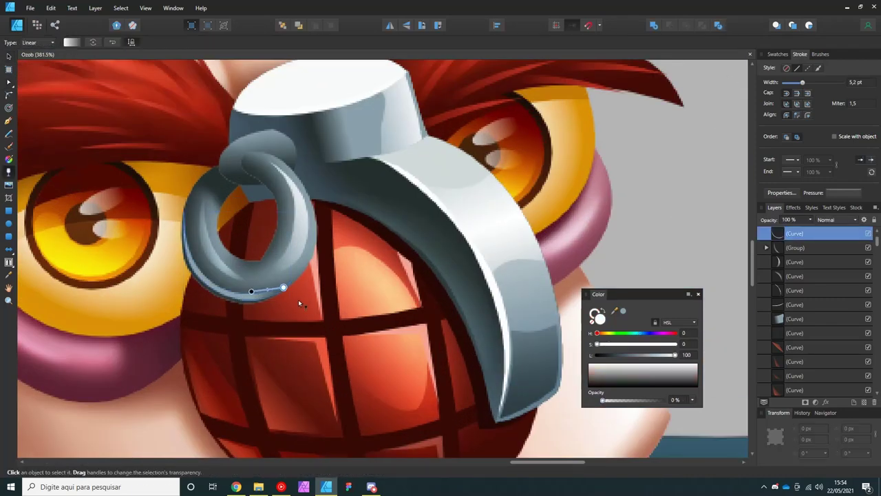
key(ctrl+d)
scroll(213, 268, down, 3)
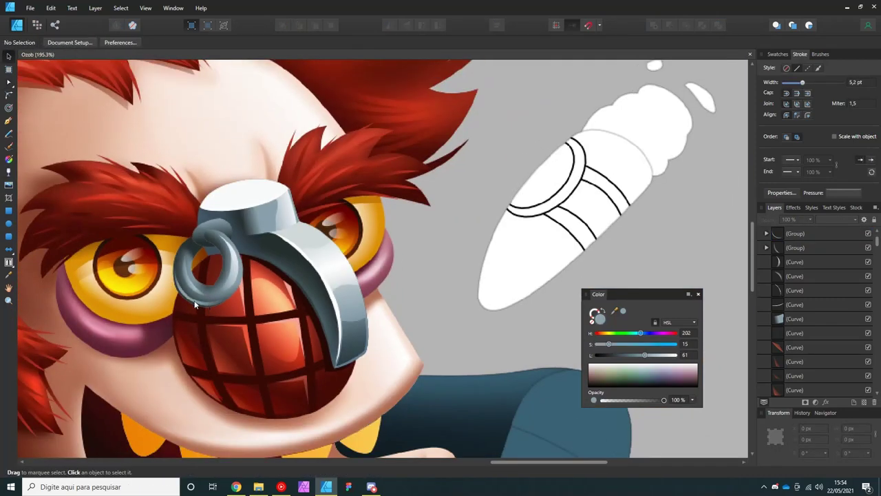
scroll(213, 268, up, 2)
key(p)
click(204, 173)
Complete a dark shadow curve around the grenade's left side and send it behind the grenade.
click(126, 342)
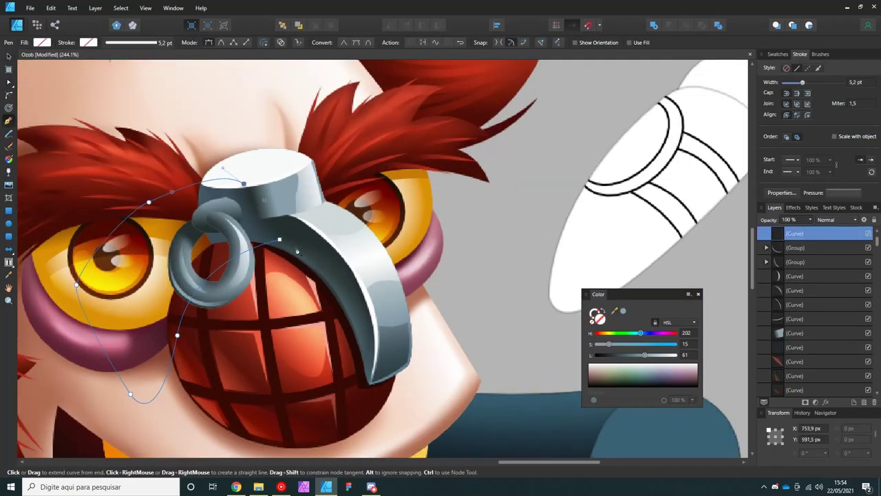
drag(596, 315, 334, 315)
key(v)
key(ctrl+shift+bracketleft)
click(819, 401)
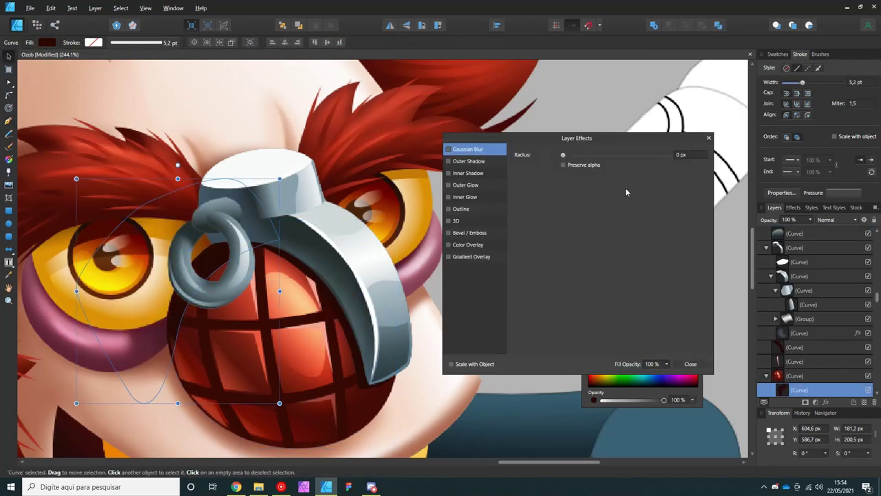
click(691, 364)
key(ctrl+d)
key(p)
scroll(327, 229, up, 2)
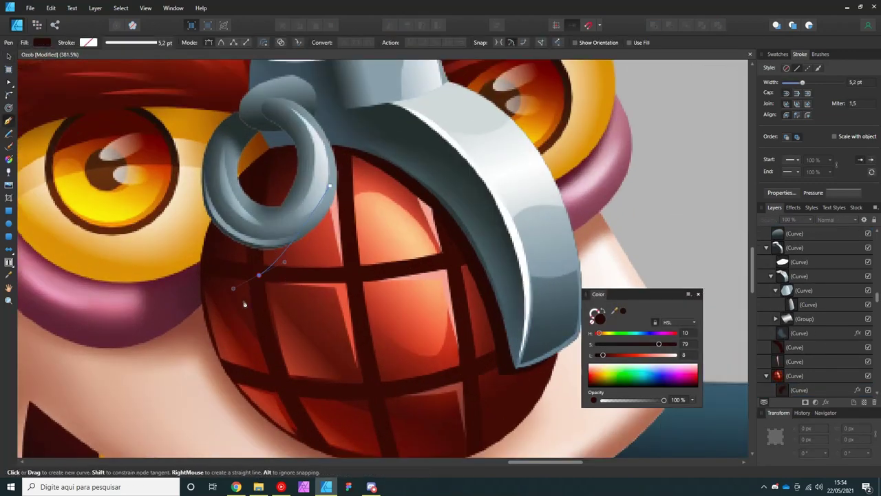
Draw a shadow shape on the grenade just below the ring.
drag(244, 304, 201, 242)
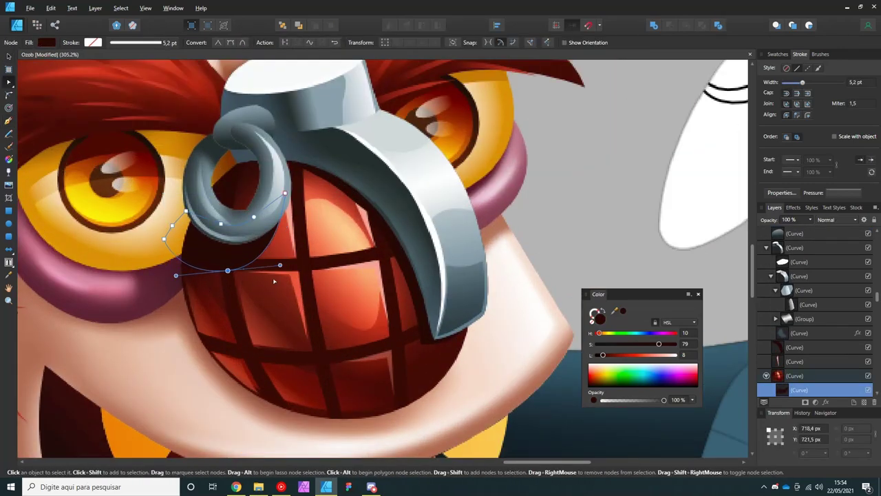
key(ctrl+d)
key(v)
scroll(199, 327, down, 3)
scroll(230, 252, up, 2)
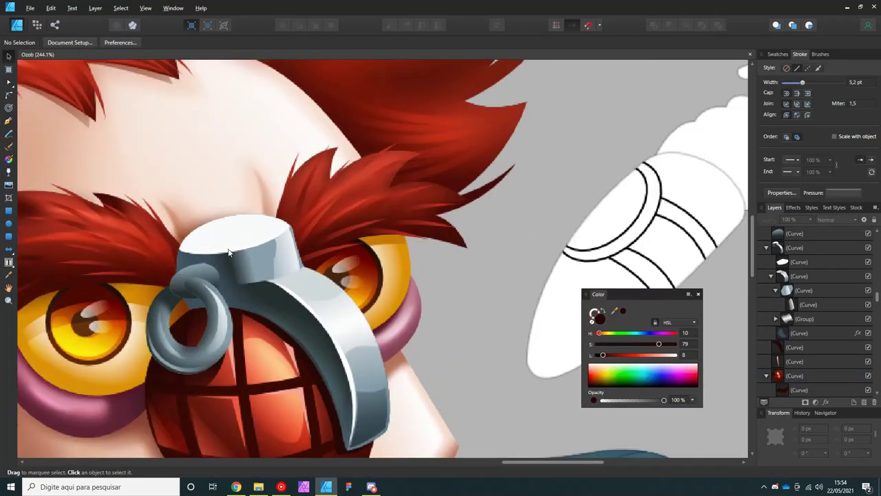
Select the cap group's front-face shading shape and inspect its nodes.
click(229, 252)
scroll(187, 226, up, 2)
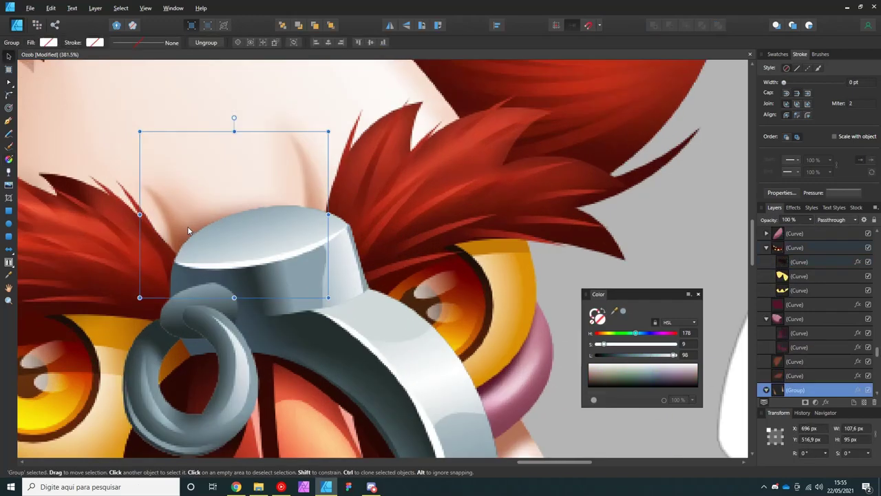
double_click(187, 226)
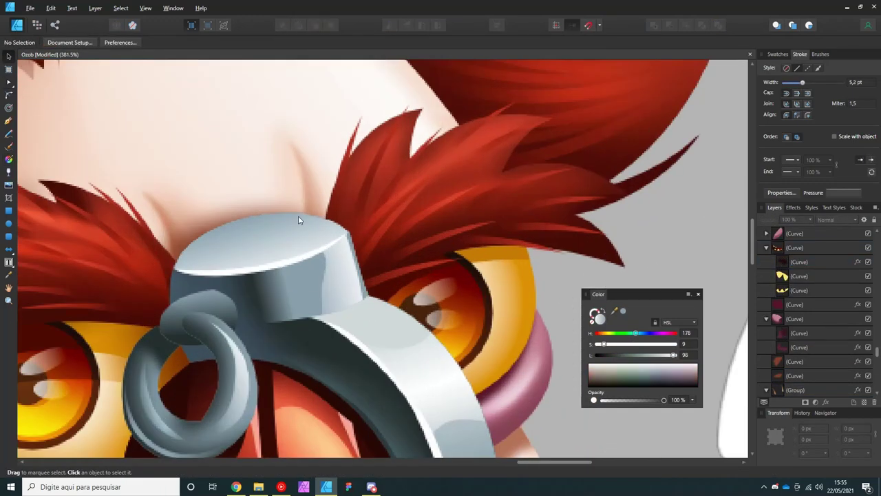
scroll(298, 215, down, 5)
scroll(284, 276, up, 5)
key(a)
click(296, 255)
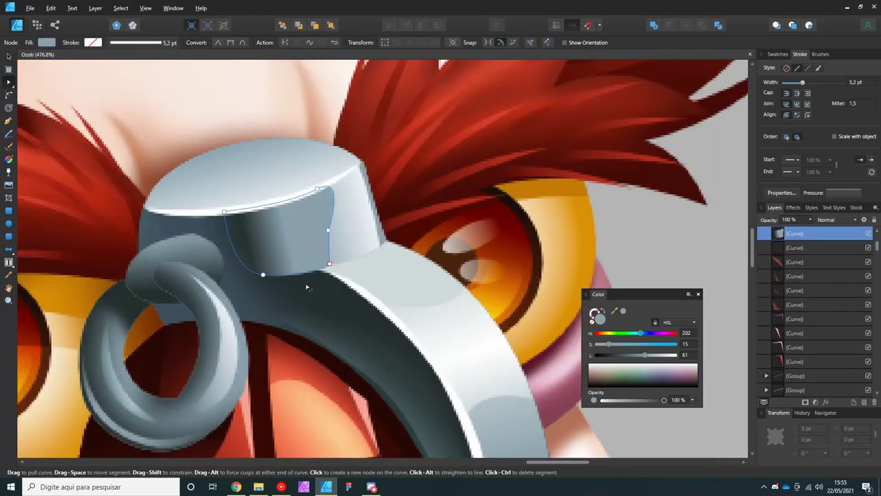
key(ctrl+d)
scroll(303, 276, down, 5)
scroll(297, 264, up, 5)
scroll(251, 269, up, 3)
Draw a dark grey shadow where the ring joins the cap.
key(p)
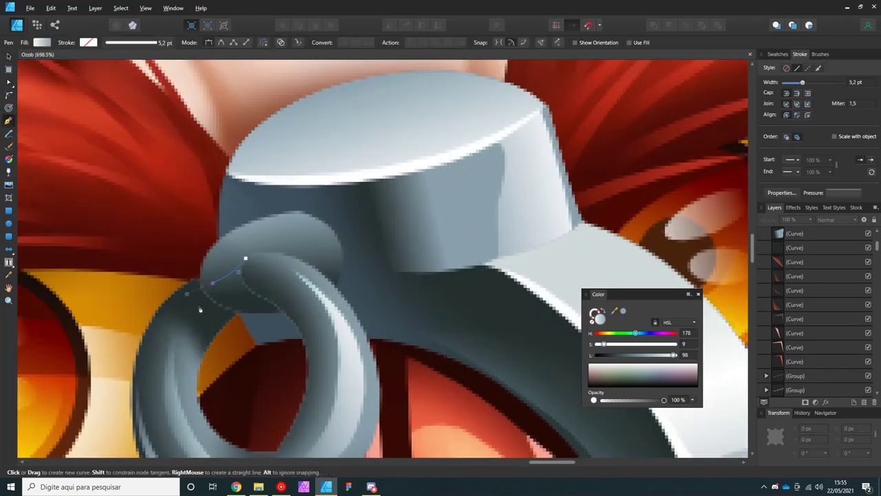
click(275, 318)
drag(615, 310, 468, 297)
key(v)
key(ctrl+d)
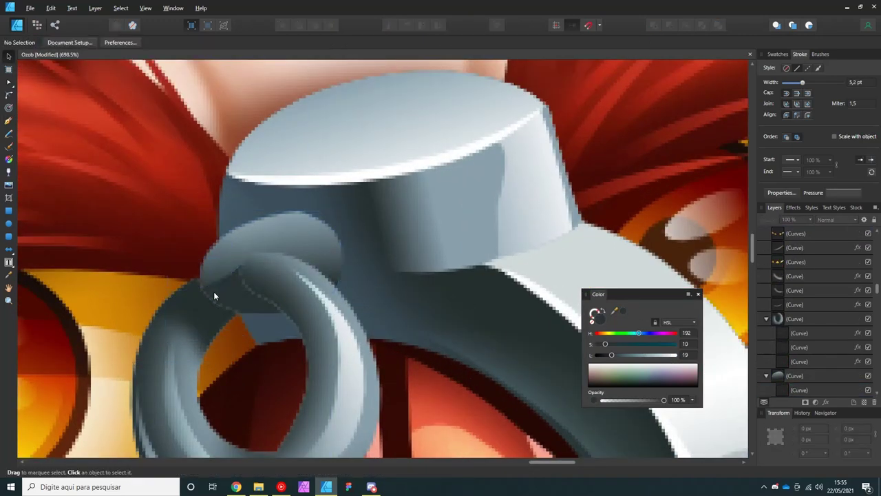
Darken the ring's top-left by editing its gradient.
double_click(203, 305)
key(g)
drag(180, 309, 196, 297)
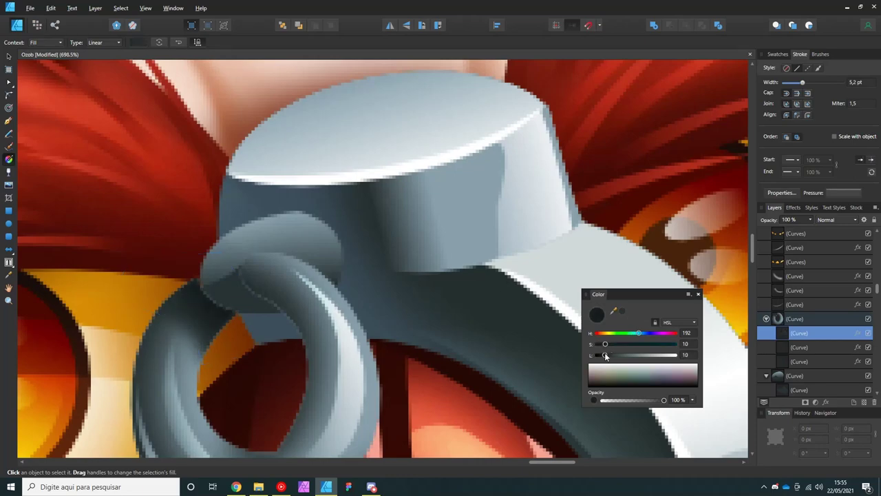
scroll(216, 306, down, 2)
Draw a highlight shape along the ring's top and fade it with transparency.
key(p)
click(210, 281)
drag(249, 254, 269, 250)
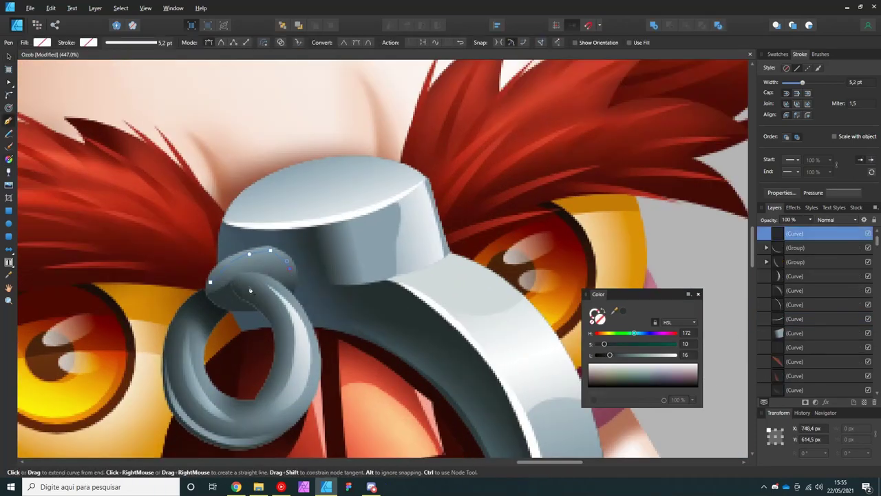
key(v)
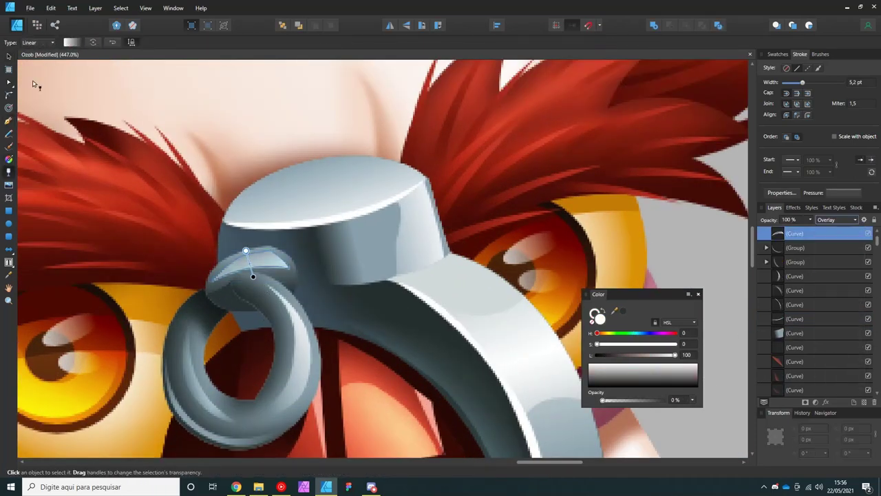
key(ctrl+d)
scroll(162, 252, down, 4)
scroll(162, 252, up, 2)
scroll(187, 262, up, 2)
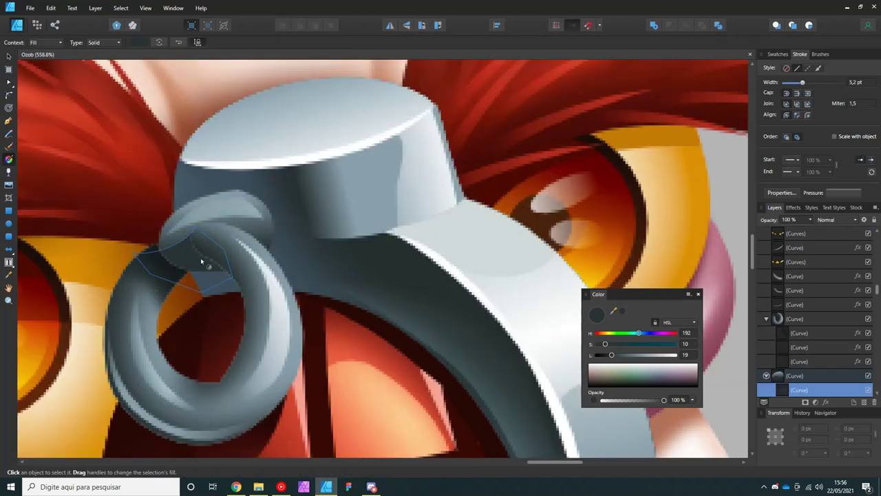
Reposition the ring's shading gradient and view the whole character.
key(g)
drag(189, 242, 181, 262)
key(v)
key(ctrl+d)
scroll(234, 261, down, 7)
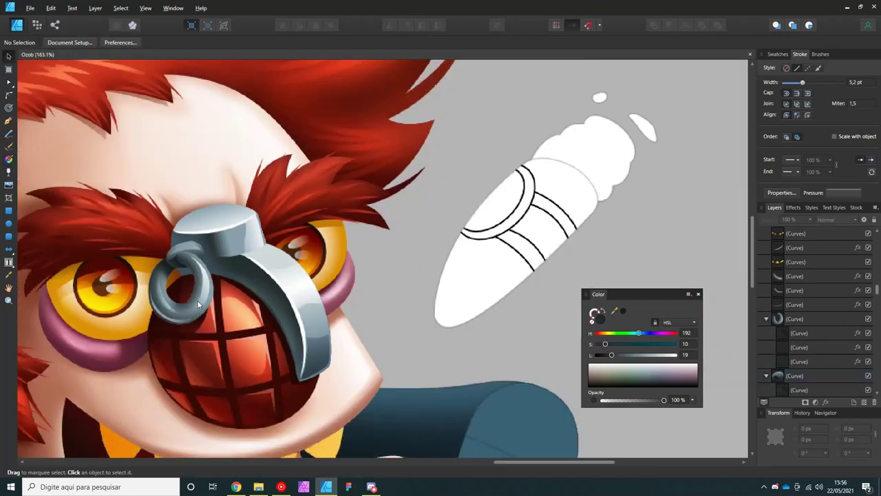
scroll(275, 269, up, 1)
scroll(290, 275, up, 1)
Finish the cigar's upper highlight shape and open its Layer Effects to blur it.
scroll(291, 275, up, 3)
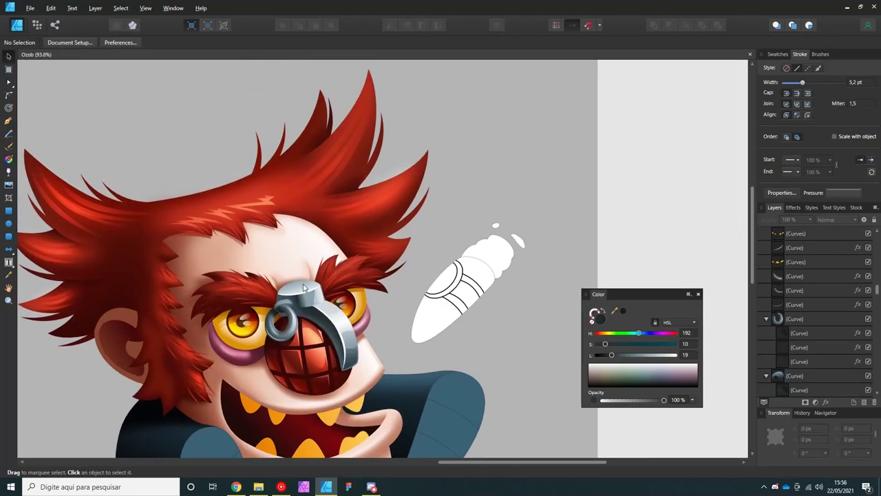
click(366, 216)
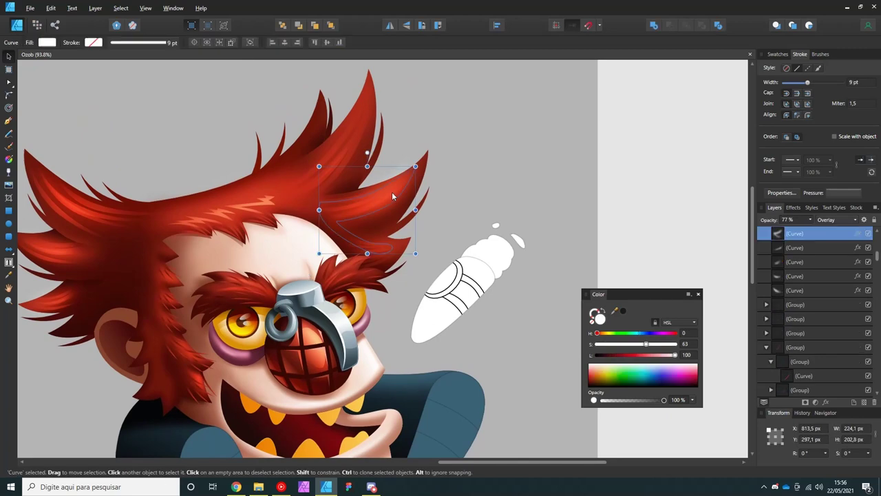
click(456, 236)
scroll(199, 265, up, 1)
scroll(286, 287, down, 2)
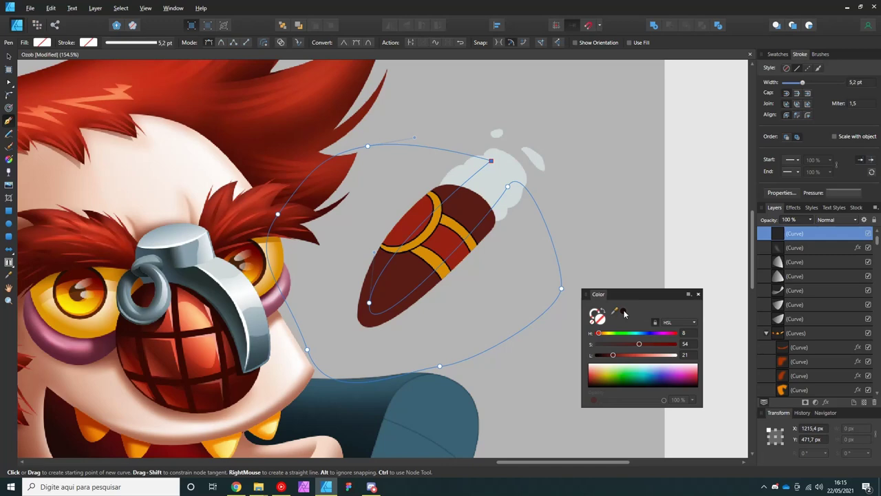
key(v)
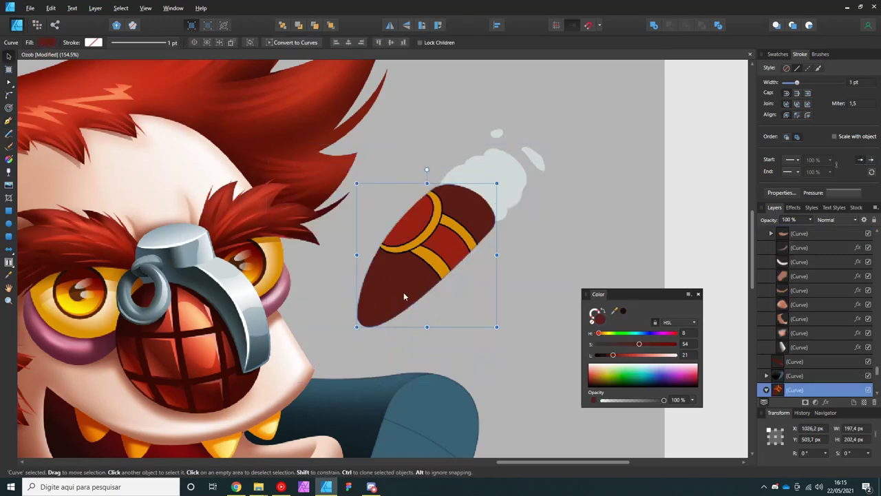
click(816, 401)
click(690, 364)
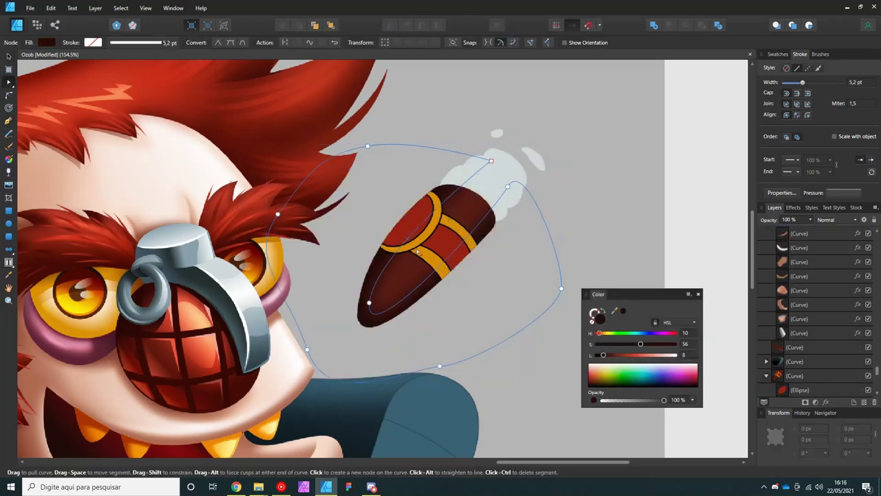
Draw a highlight along the cigar body, filled white in Overlay mode with 3 px blur.
scroll(413, 255, up, 1)
key(p)
click(499, 193)
drag(405, 293, 373, 316)
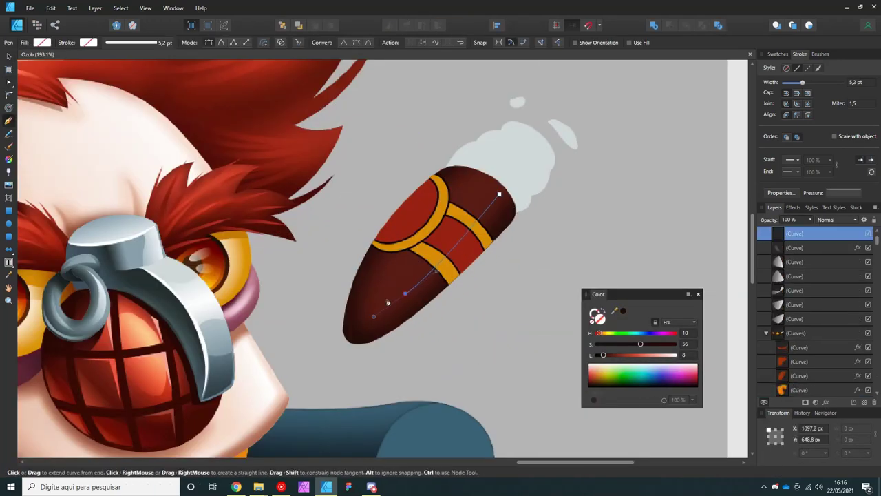
click(500, 193)
key(v)
click(839, 219)
click(826, 296)
click(815, 402)
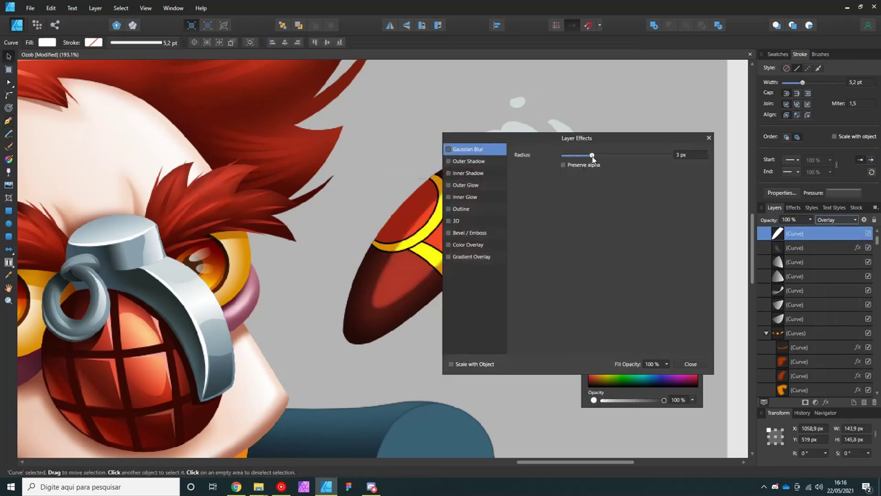
click(690, 364)
scroll(596, 314, down, 1)
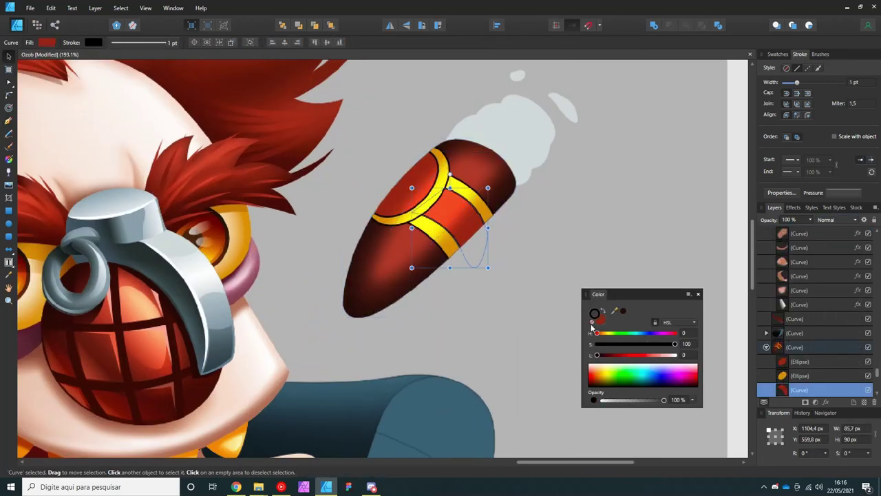
Apply Gaussian Blur to the white overlay highlight and tweak its nodes.
click(428, 221)
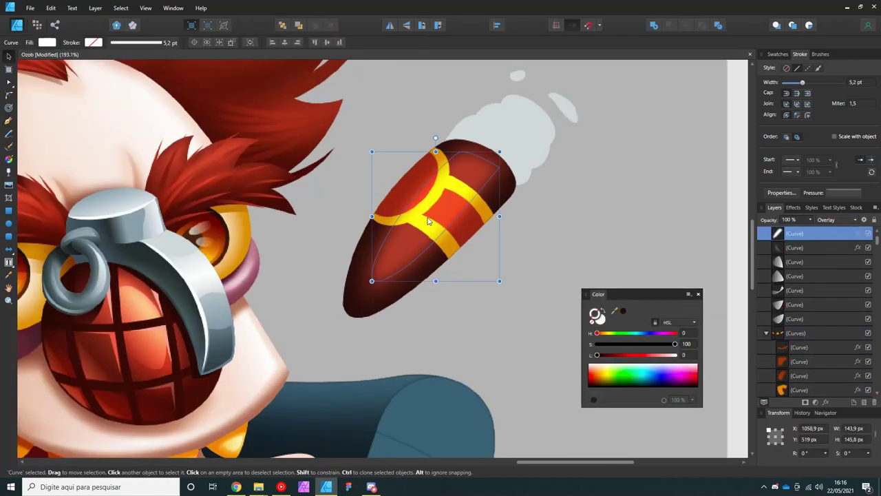
click(826, 402)
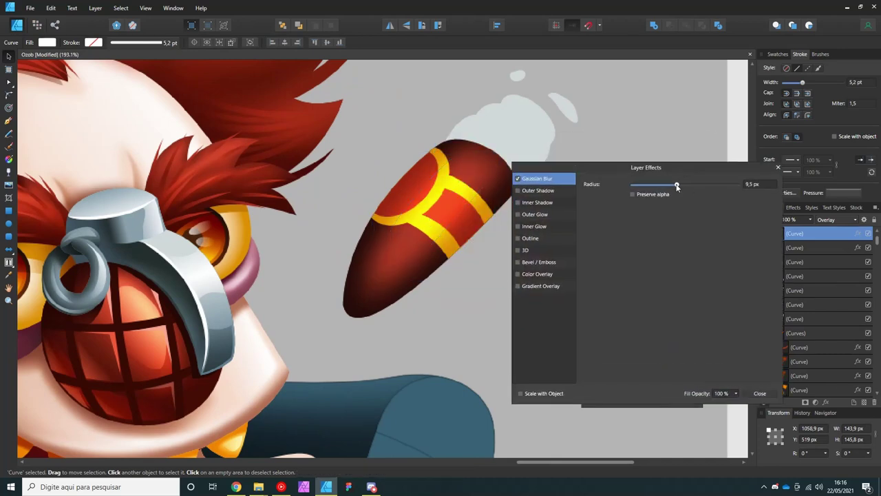
key(Return)
key(a)
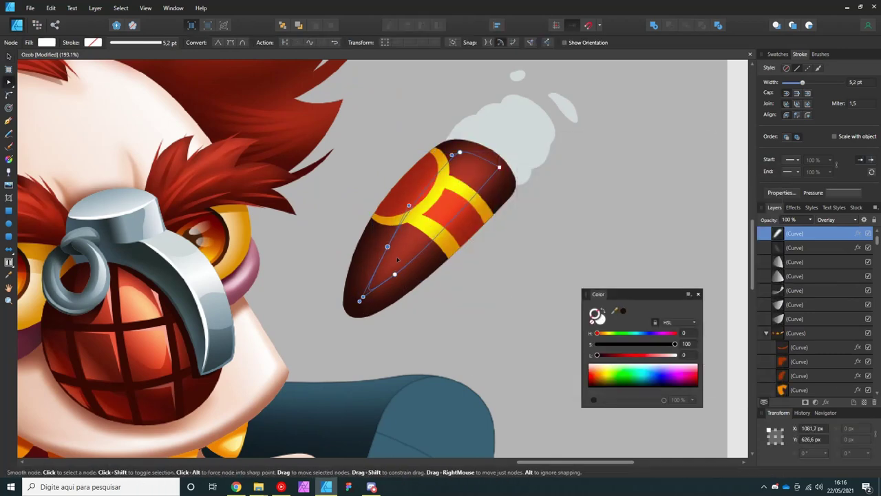
scroll(396, 257, down, 3)
key(ctrl+d)
scroll(362, 283, up, 4)
Draw a white overlay highlight curve along the cigar's lower edge.
key(p)
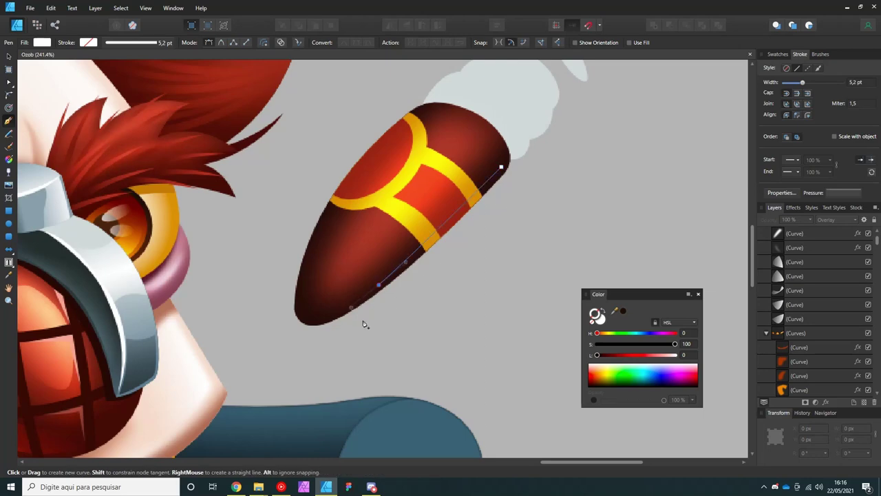
click(303, 318)
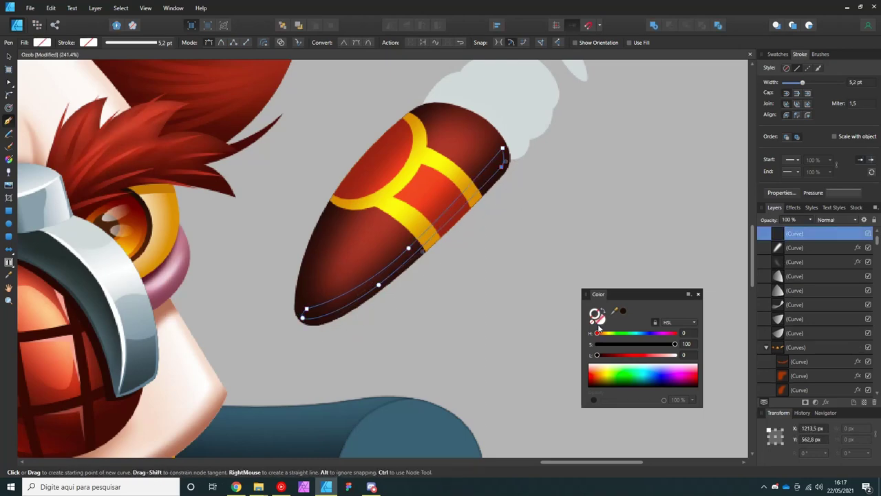
key(v)
click(840, 219)
Draw a crease line across the cigar with a dark stroke about 2.8 pt wide.
scroll(418, 248, down, 2)
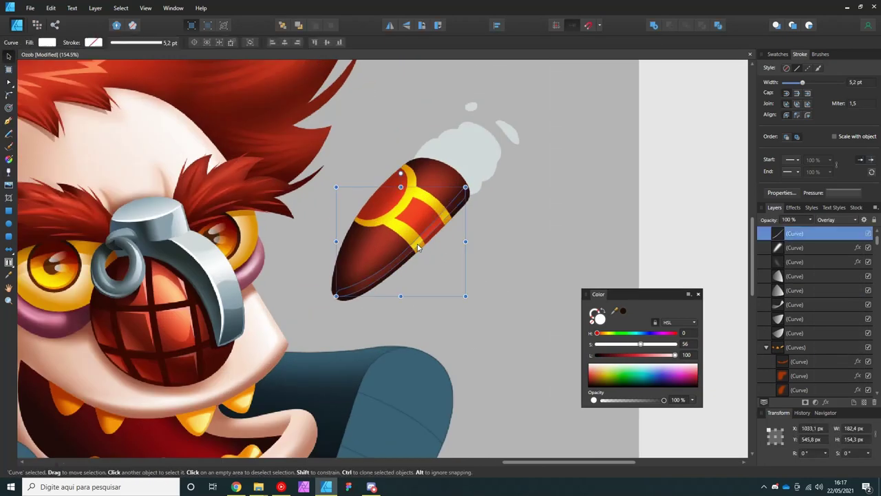
scroll(418, 248, up, 3)
scroll(329, 295, down, 3)
key(ctrl+d)
key(p)
drag(386, 282, 430, 323)
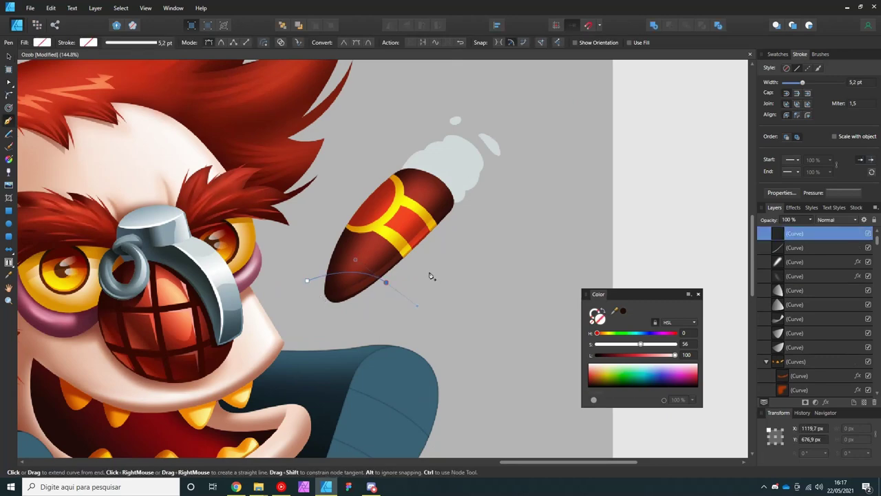
click(602, 379)
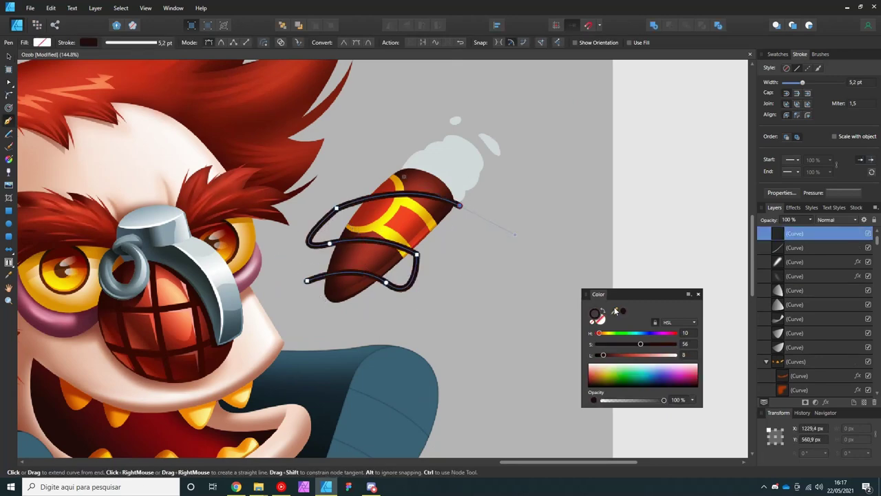
key(v)
scroll(338, 274, up, 2)
drag(802, 82, 800, 83)
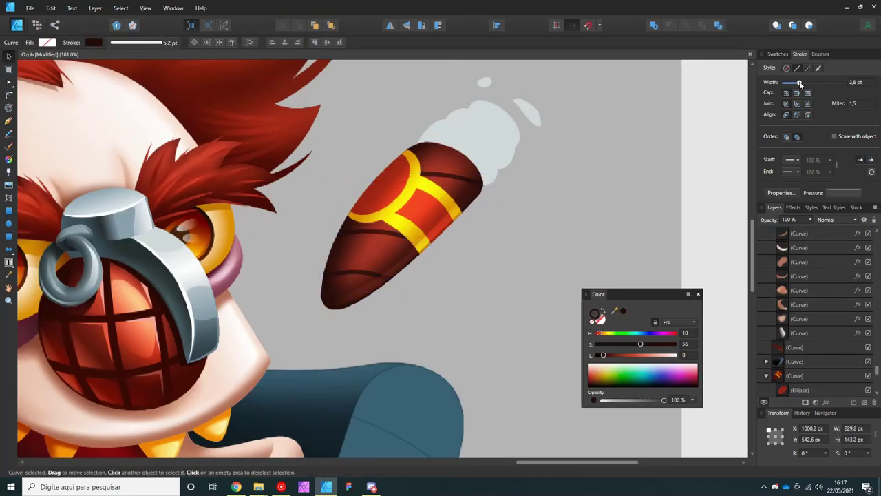
scroll(424, 270, up, 2)
scroll(425, 270, up, 1)
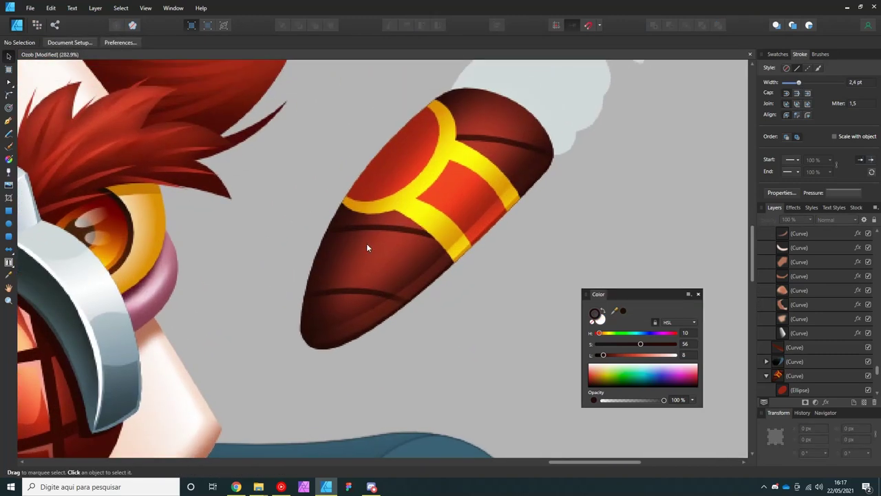
Add a thin light-red filled highlight curve beneath the crease.
key(p)
scroll(475, 260, up, 3)
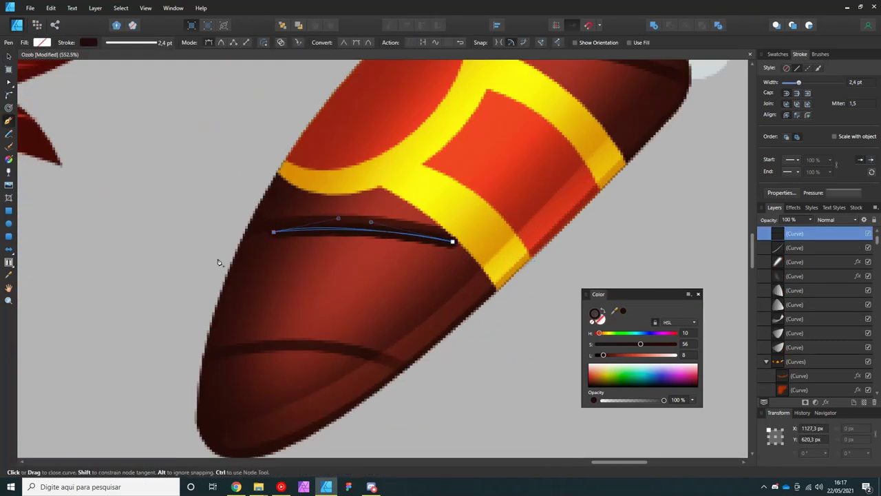
key(v)
drag(595, 313, 405, 214)
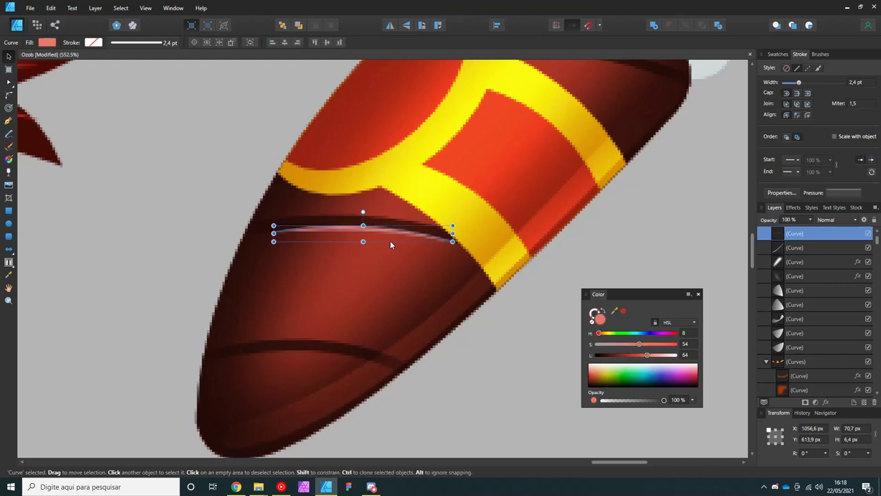
scroll(332, 352, down, 2)
scroll(331, 351, up, 1)
click(307, 321)
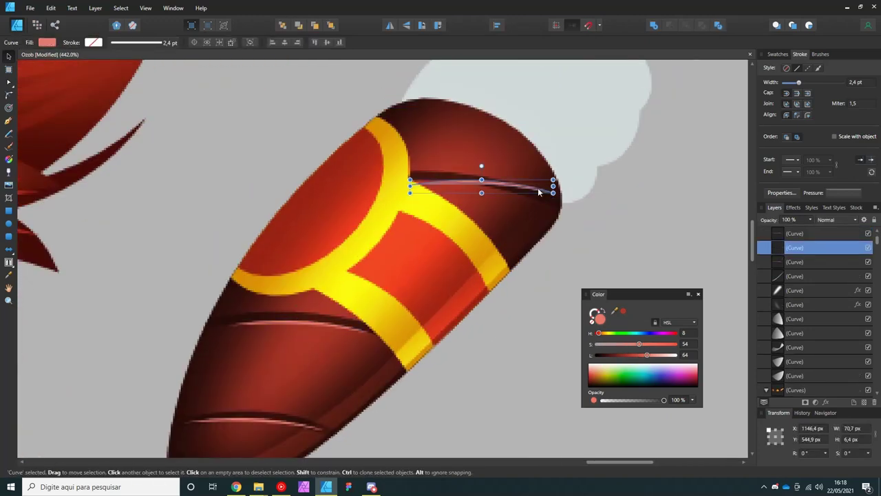
scroll(405, 192, down, 3)
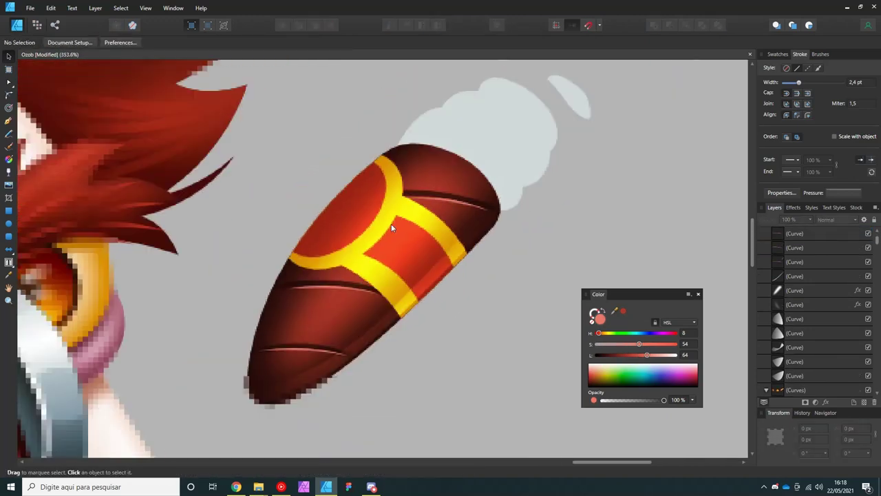
click(391, 224)
scroll(337, 239, down, 4)
Draw a backing shape around the ash tip, send it to the bottom, and blur it.
scroll(337, 238, up, 4)
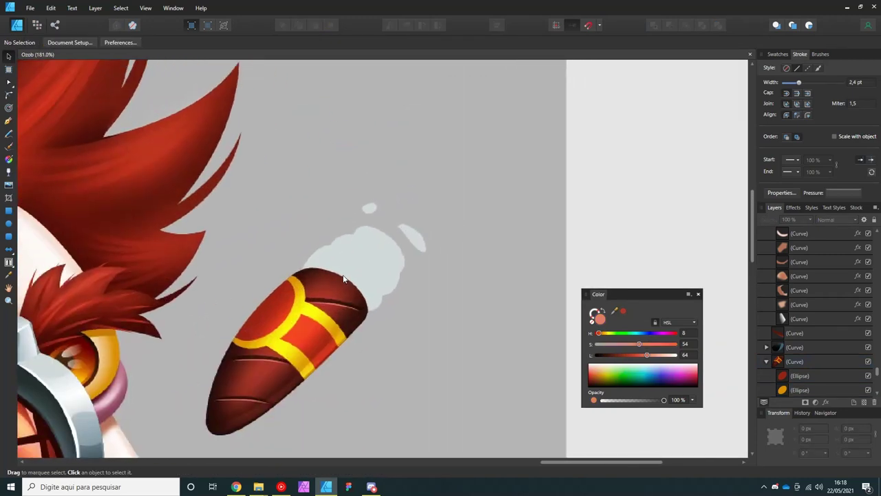
key(p)
click(317, 285)
click(332, 252)
drag(355, 234, 370, 234)
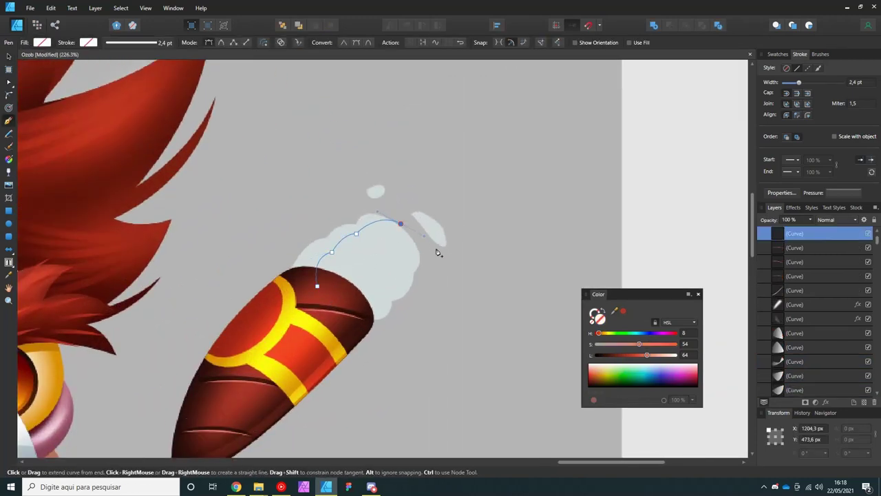
click(316, 285)
key(v)
key(ctrl+shift+bracketleft)
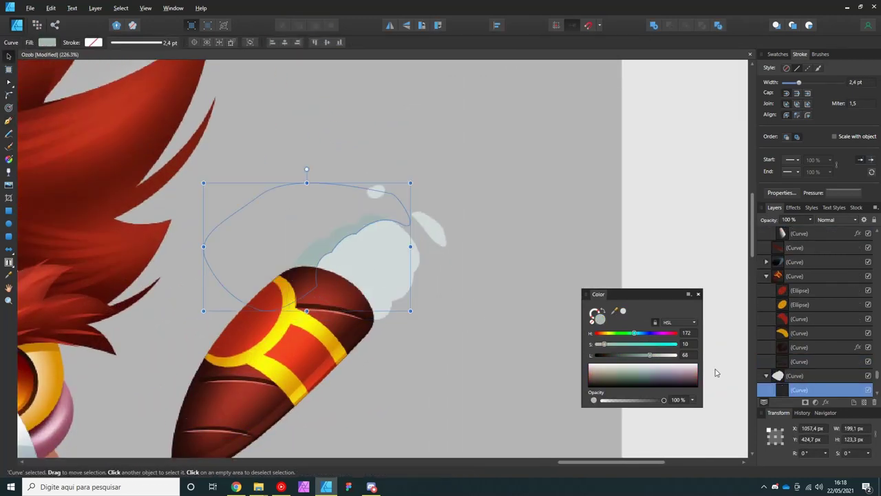
click(826, 402)
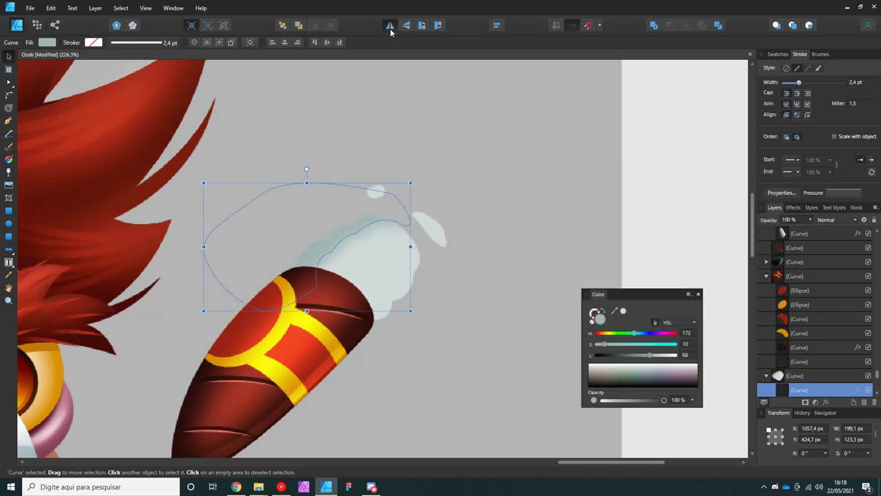
scroll(393, 289, up, 2)
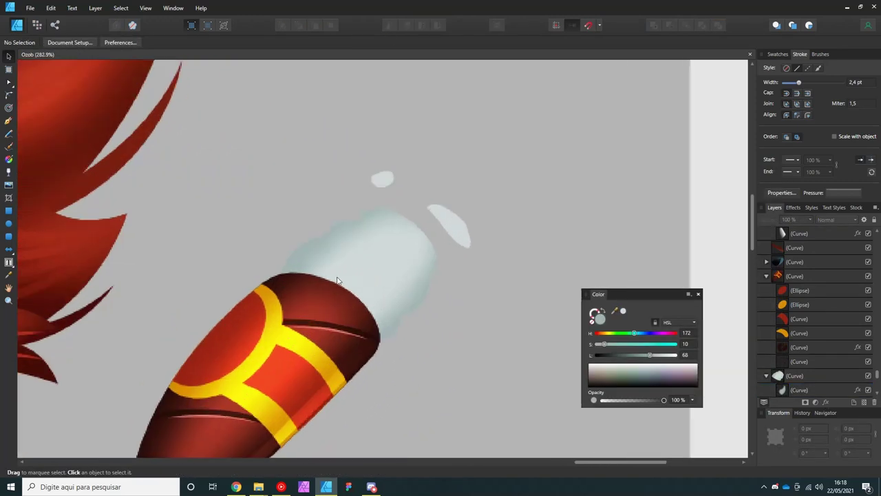
Add a grey-blue streak on the ash and place rotated copies across the tip.
key(p)
click(309, 257)
scroll(354, 289, up, 3)
click(623, 312)
key(v)
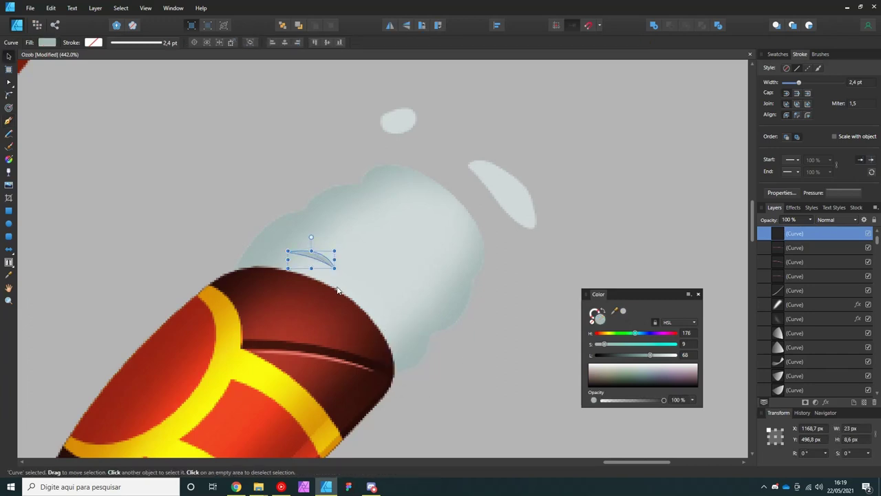
drag(372, 236, 387, 291)
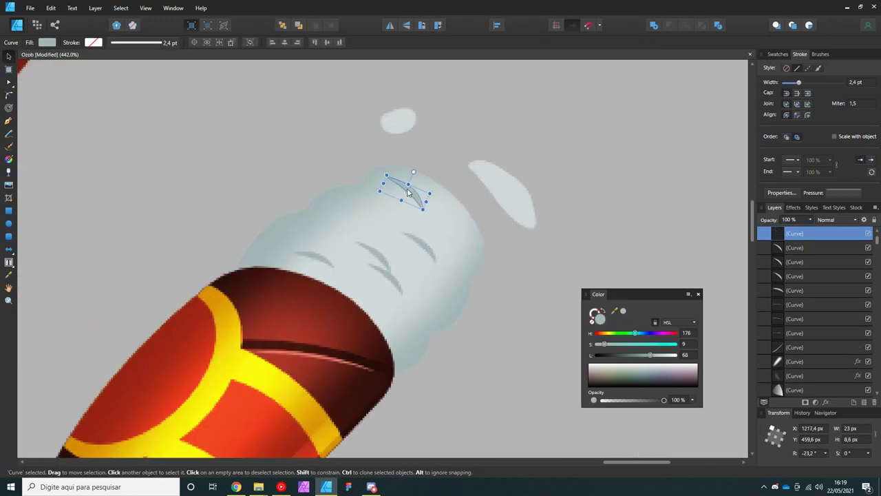
drag(436, 214, 409, 313)
click(402, 287)
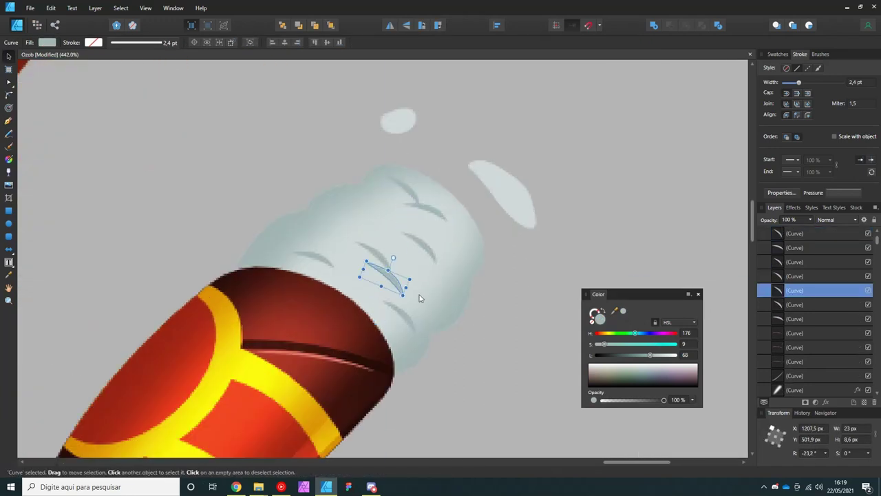
key(shift+Down)
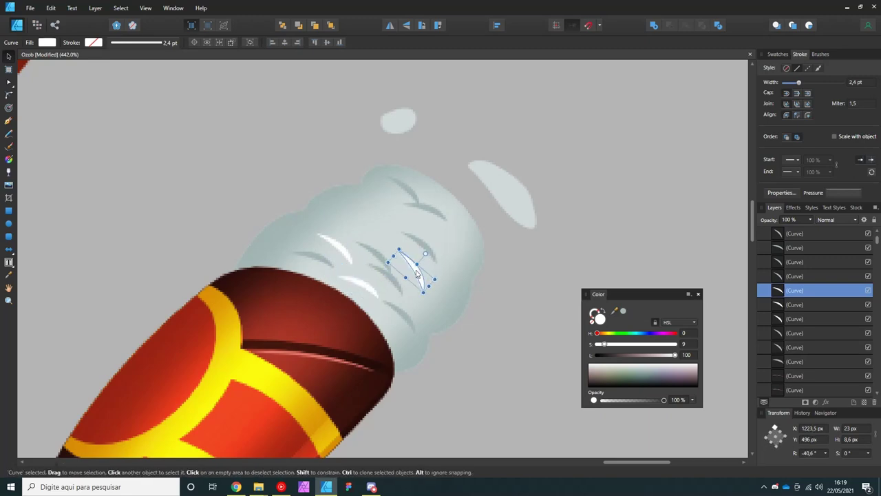
scroll(373, 192, down, 2)
Draw a wavy white shape over the ash with a 4.1 px Gaussian Blur.
key(p)
drag(310, 239, 324, 270)
click(330, 231)
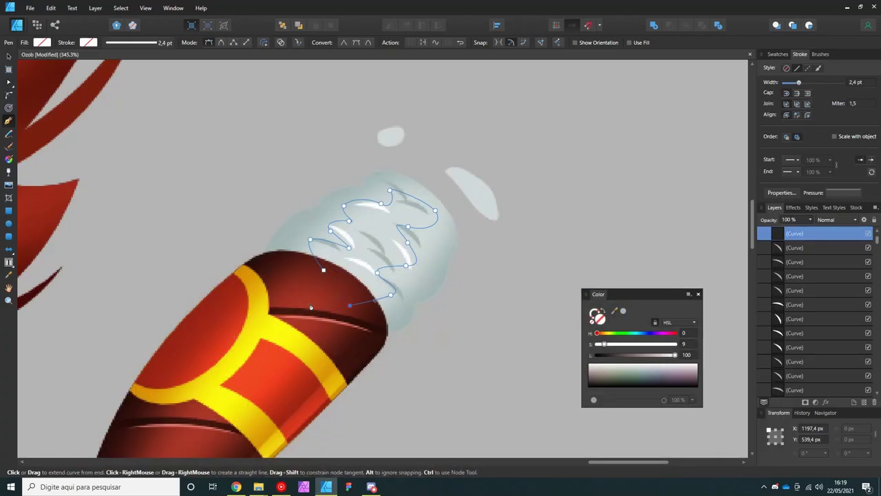
click(593, 372)
key(v)
drag(632, 185, 664, 185)
key(Return)
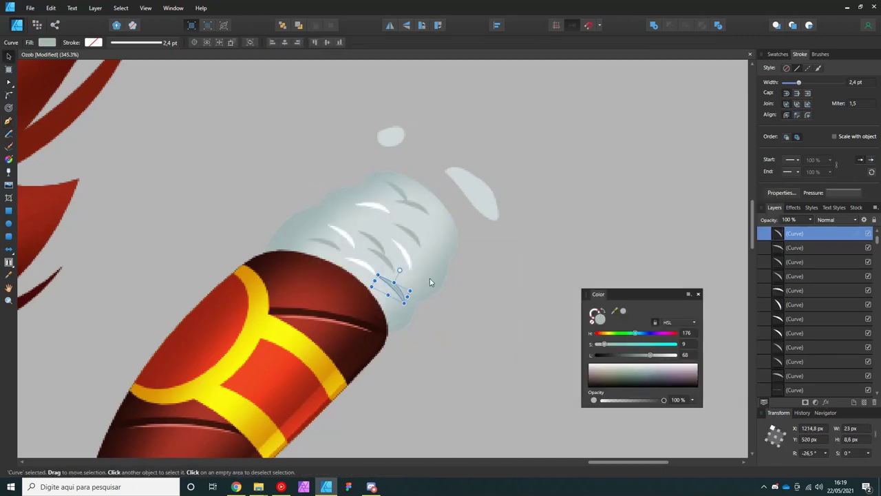
click(429, 278)
scroll(430, 278, down, 5)
scroll(230, 230, down, 2)
Darken the artboard fill to lightness 56 and add a blurred grey-teal shape over the ash.
drag(644, 356, 641, 355)
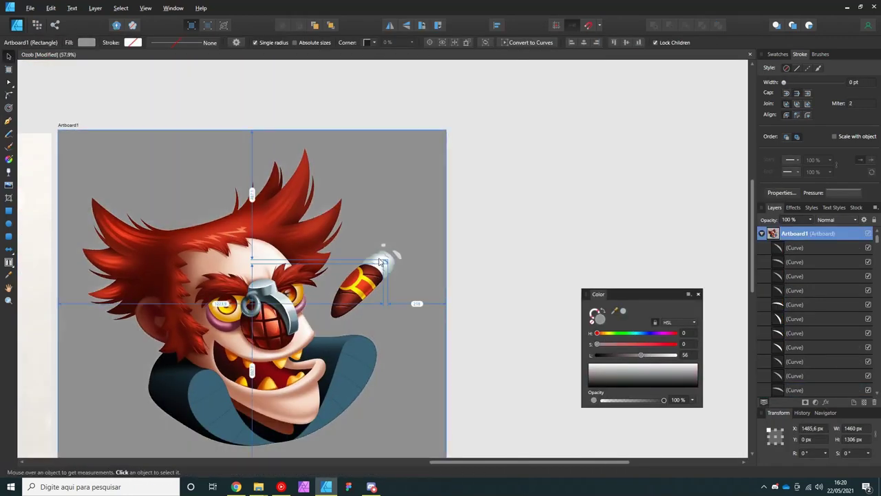
scroll(379, 261, up, 8)
key(p)
click(258, 284)
drag(281, 233, 296, 219)
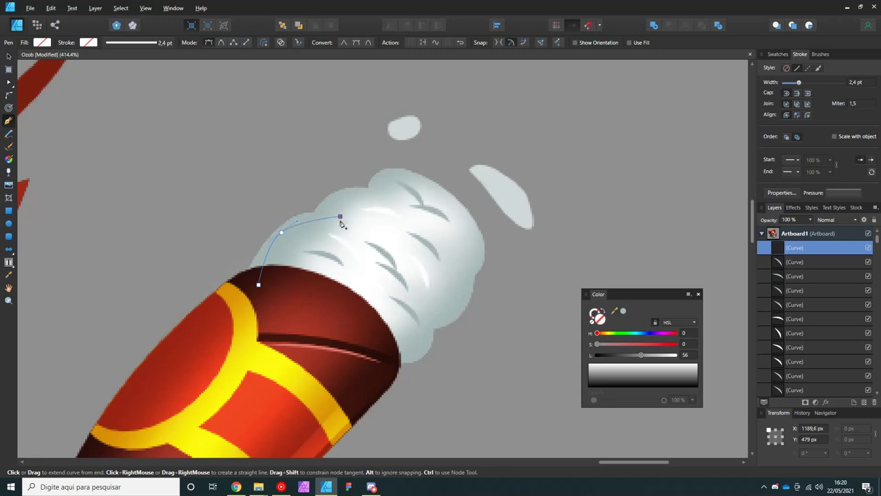
key(i)
click(429, 202)
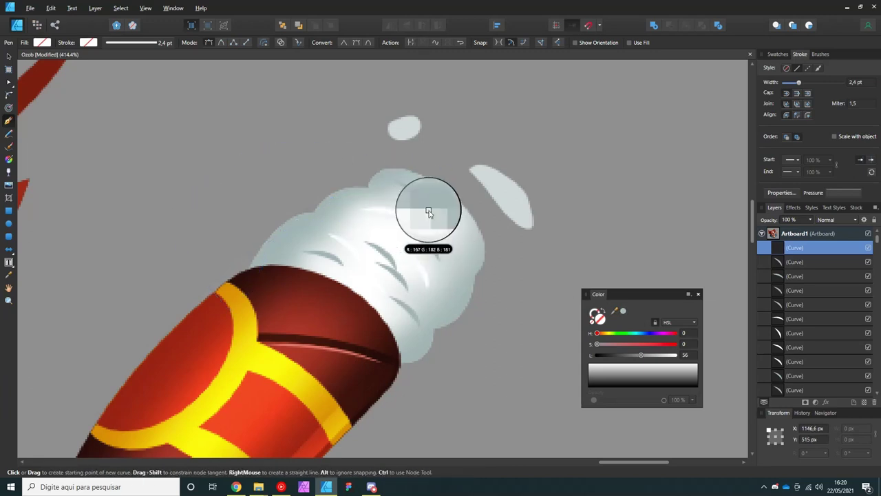
key(v)
click(825, 401)
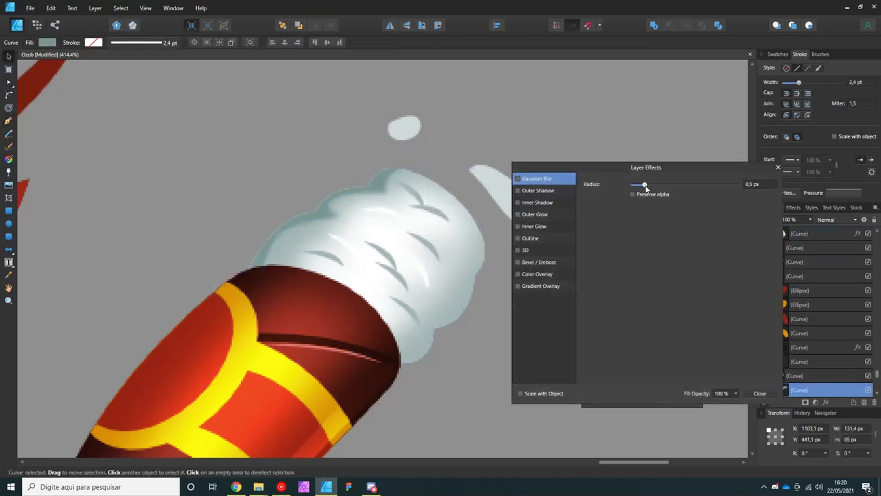
key(Escape)
scroll(390, 337, up, 2)
Draw a shading curve along the ash's lower edge and up its right side.
key(p)
click(340, 344)
click(395, 341)
click(399, 293)
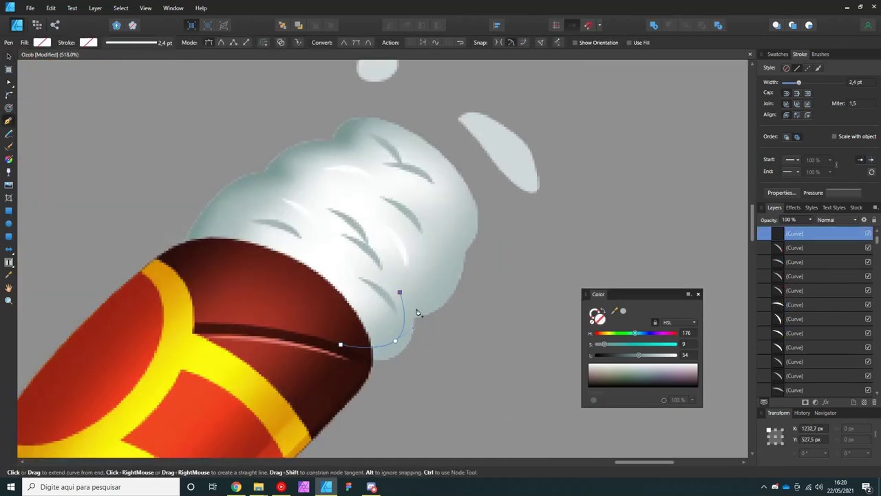
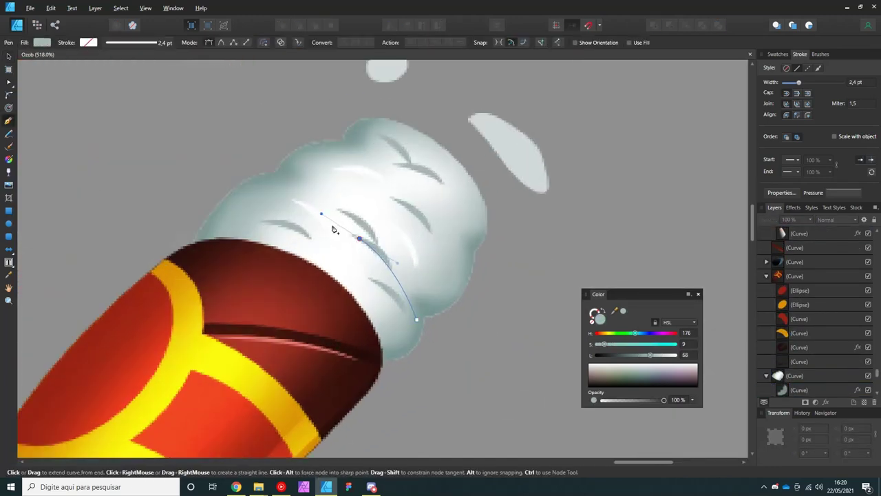
Bend a grey shading curve along the cigar ash fold and finish it.
drag(333, 229, 437, 313)
key(v)
scroll(420, 299, down, 2)
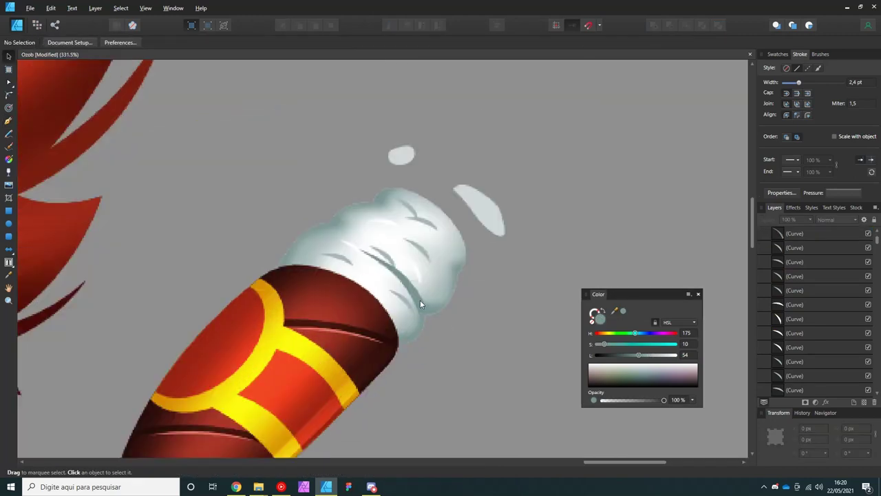
click(815, 402)
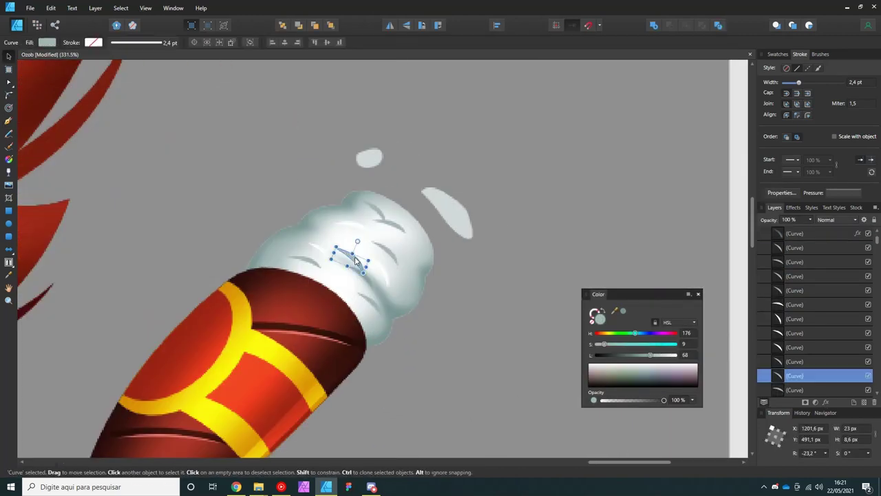
Add another closed grey shading curve along the ash's right edge.
click(379, 219)
key(ctrl+d)
scroll(415, 271, up, 3)
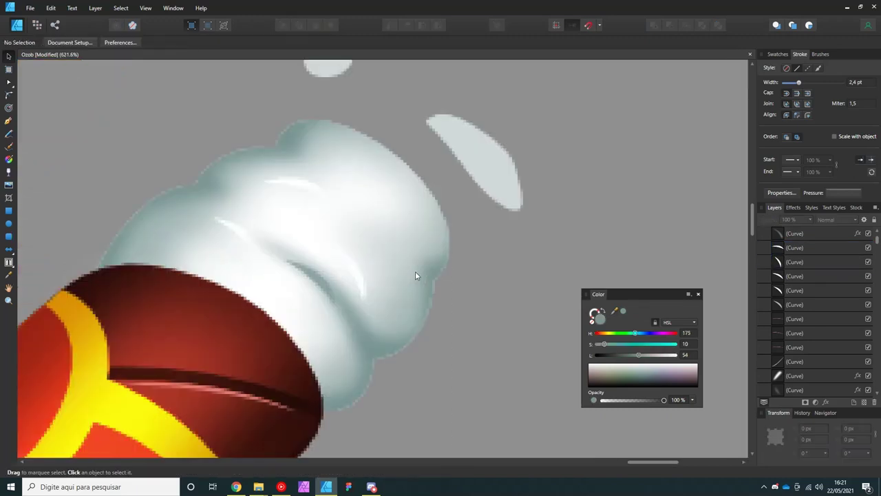
scroll(415, 271, down, 2)
key(p)
drag(423, 276, 415, 265)
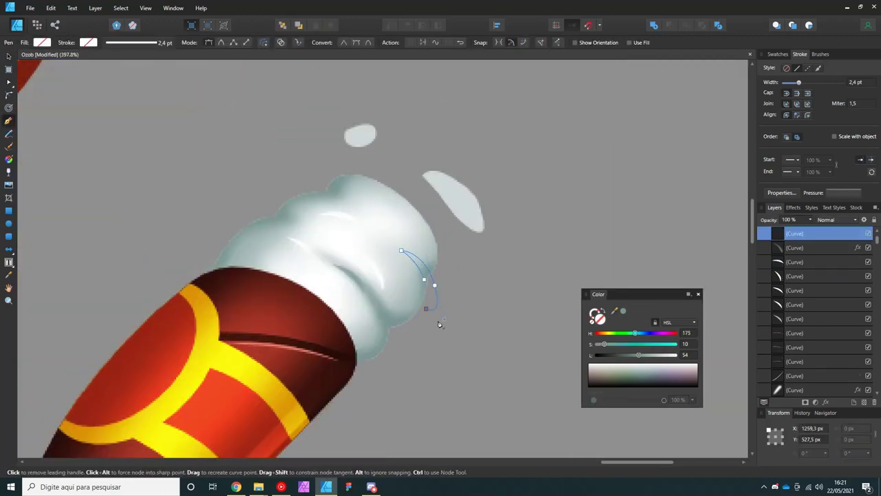
click(624, 313)
key(v)
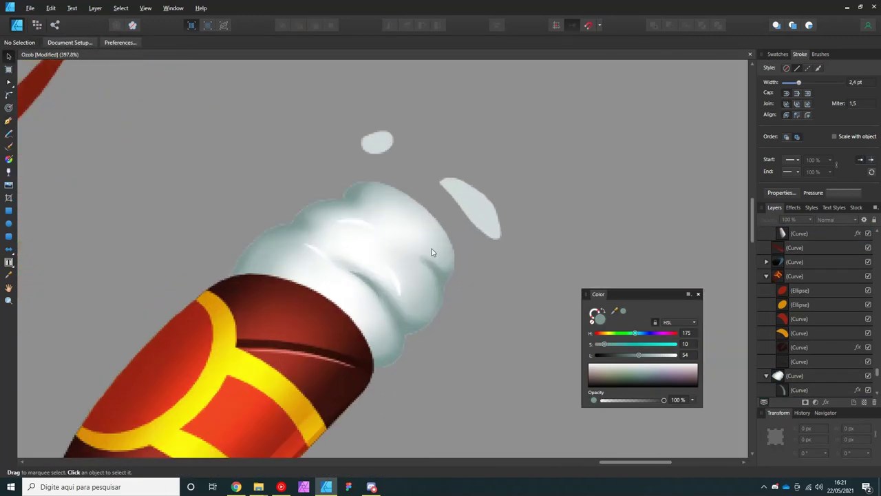
click(390, 26)
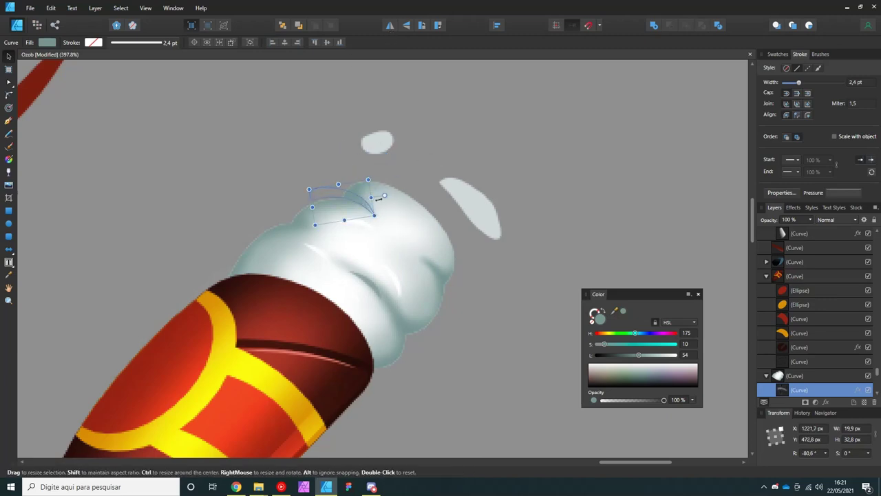
scroll(346, 214, down, 3)
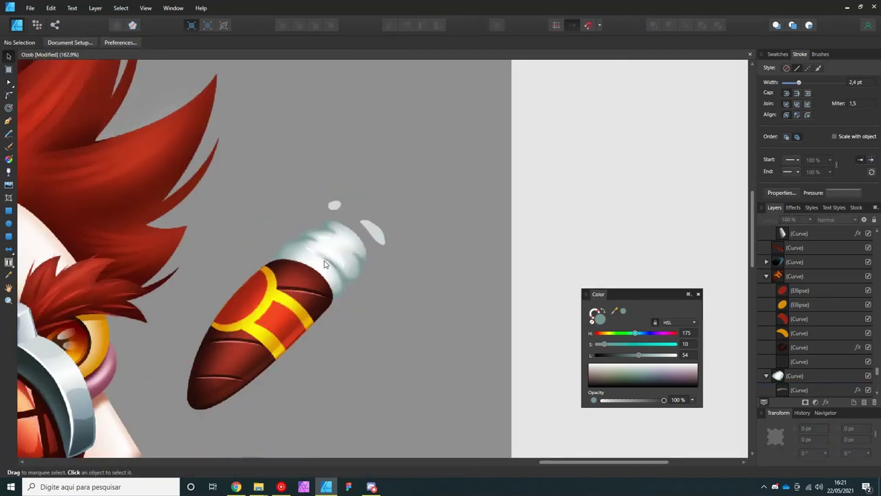
Draw a small circle on the ash and group it with the black circle into one dot.
scroll(321, 261, up, 3)
key(m)
mouse_move(316, 256)
mouse_down()
mouse_move(330, 278)
mouse_move(367, 216)
mouse_up()
scroll(321, 261, up, 3)
click(363, 248)
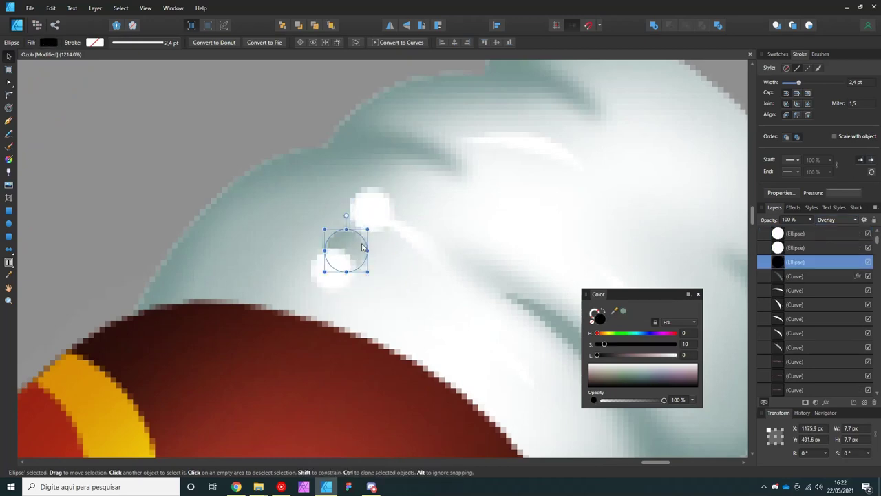
shift+click(363, 249)
shift+click(337, 260)
key(ctrl+g)
Select the dot group and the faint speckle dot clusters near the ash.
scroll(273, 269, down, 3)
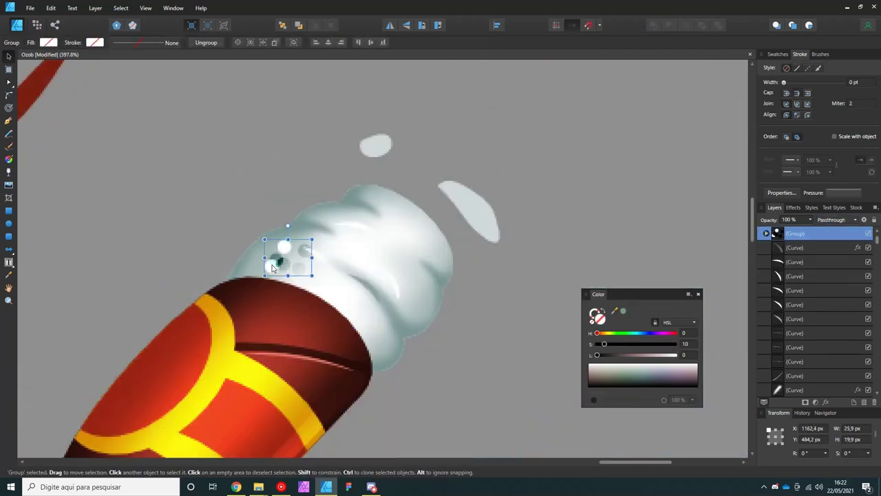
scroll(270, 268, up, 2)
double_click(253, 279)
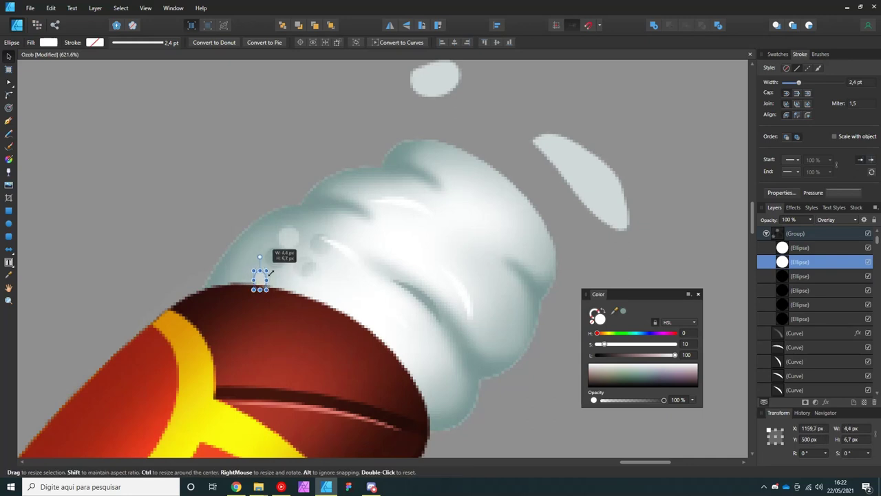
click(282, 241)
scroll(290, 244, down, 2)
double_click(296, 275)
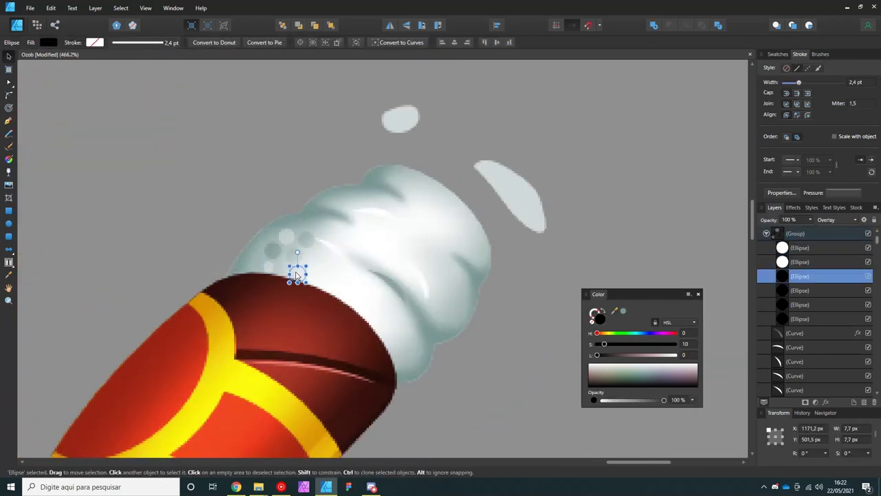
click(395, 334)
click(403, 303)
click(394, 350)
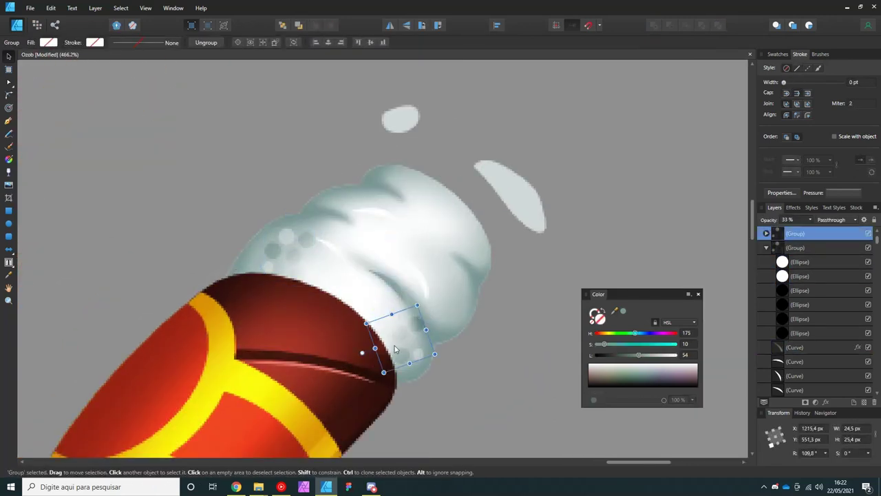
Rotate a dot cluster to a new angle and place the cluster on the brown wrapper.
scroll(442, 301, down, 3)
scroll(451, 226, up, 3)
drag(482, 264, 448, 282)
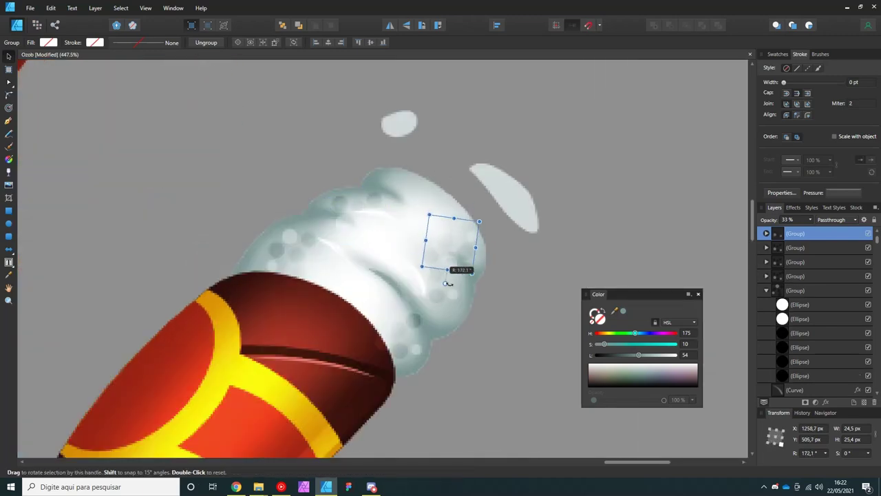
scroll(458, 244, down, 3)
click(339, 254)
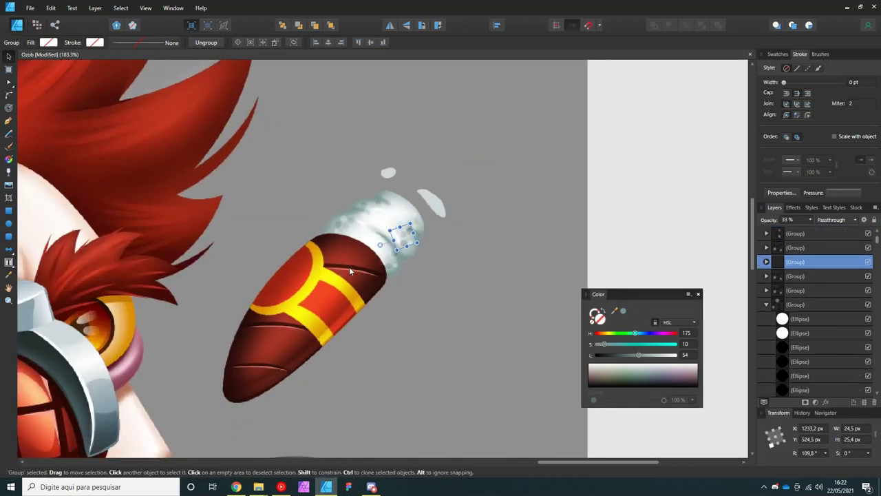
scroll(339, 259, up, 2)
scroll(339, 259, down, 2)
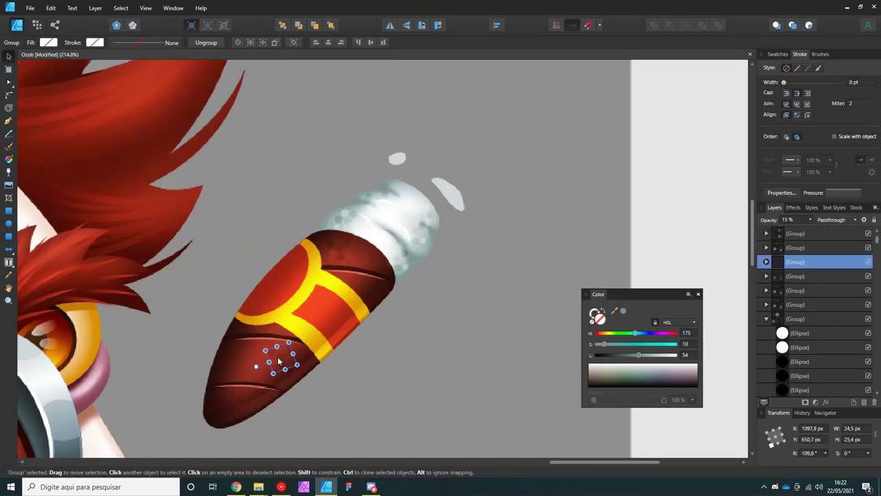
key(ctrl+d)
Draw a teal-grey shape over the ash highlight and soften it with Gaussian Blur.
scroll(261, 317, down, 2)
scroll(372, 282, down, 1)
scroll(443, 227, up, 2)
scroll(449, 232, up, 2)
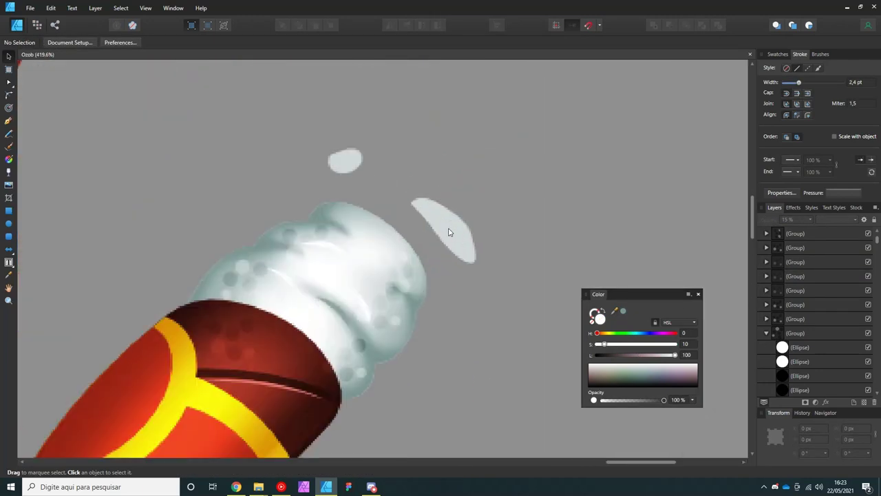
key(p)
click(439, 181)
drag(462, 245, 490, 258)
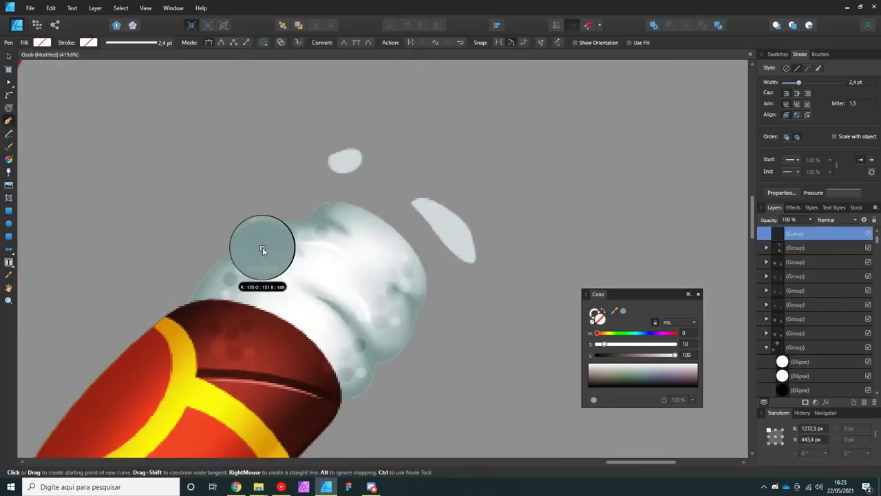
drag(262, 248, 263, 249)
click(838, 402)
drag(630, 186, 661, 186)
click(731, 448)
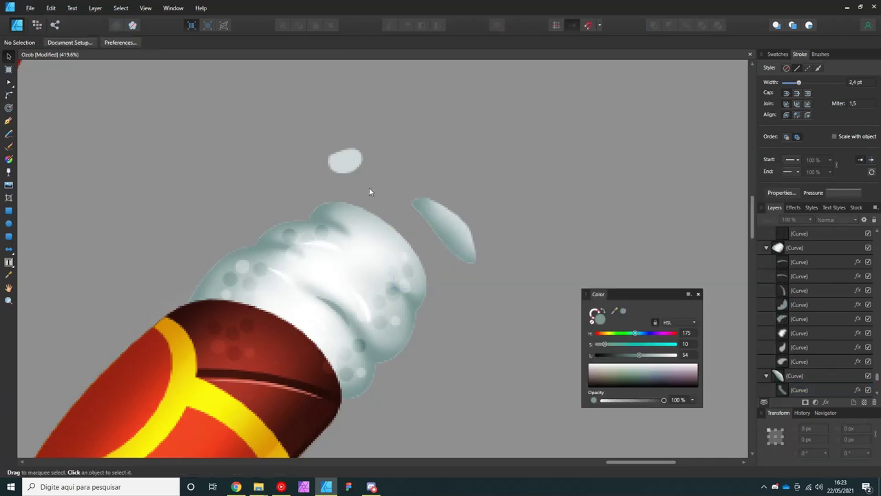
Draw a closed shading shape around the small ash flake.
key(p)
click(338, 141)
drag(345, 164, 377, 157)
click(337, 142)
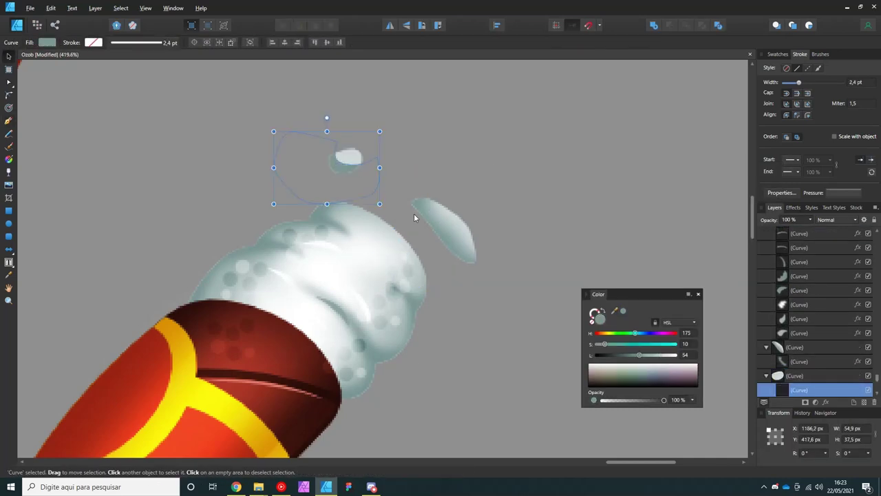
key(v)
scroll(466, 212, down, 5)
scroll(465, 212, up, 1)
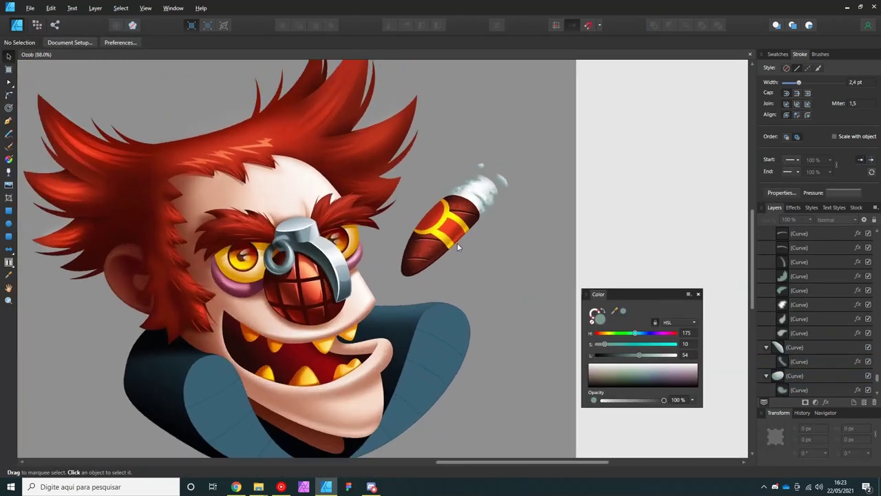
Close a shadow shape on the jacket collar and fill it with the collar's dark navy.
scroll(227, 338, up, 2)
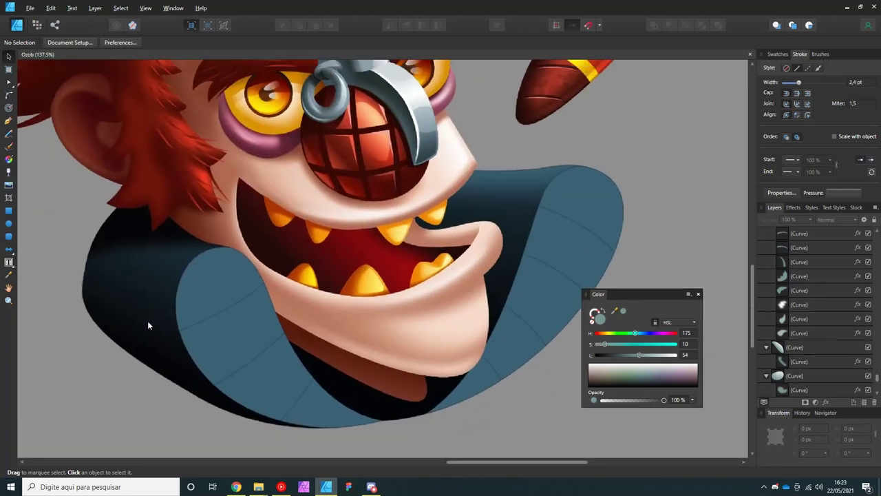
key(p)
click(103, 325)
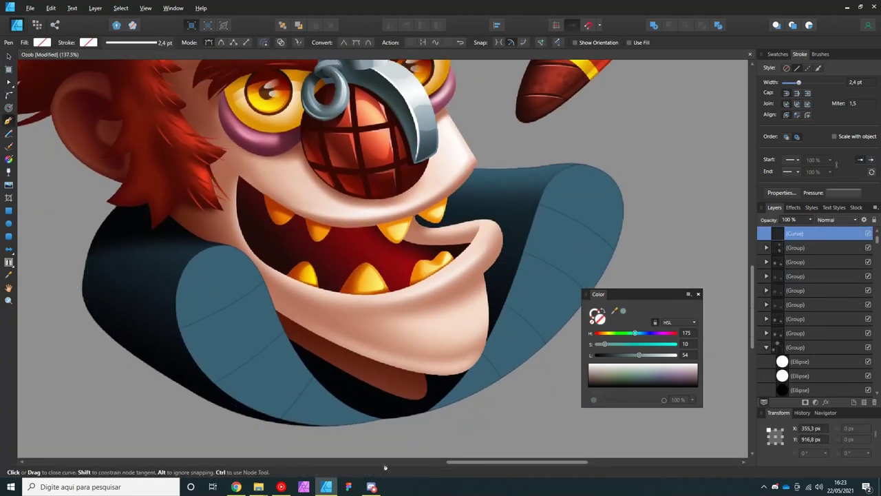
key(v)
drag(184, 265, 128, 285)
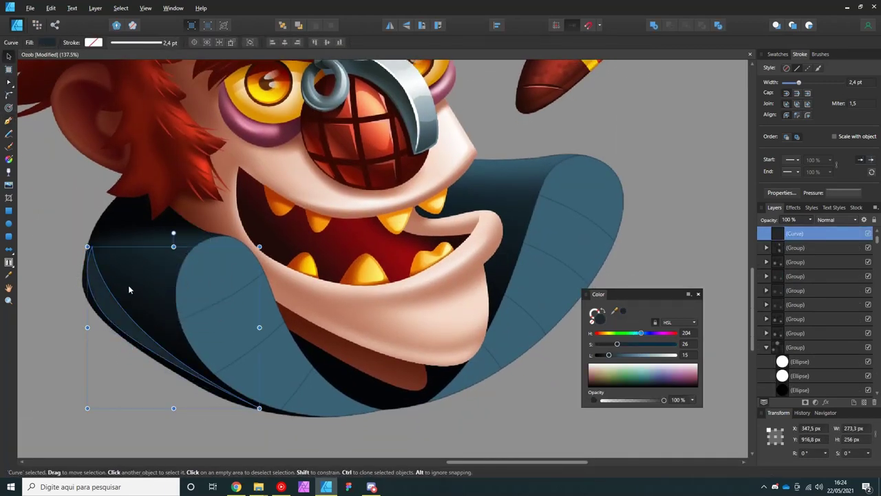
key(a)
scroll(129, 318, up, 3)
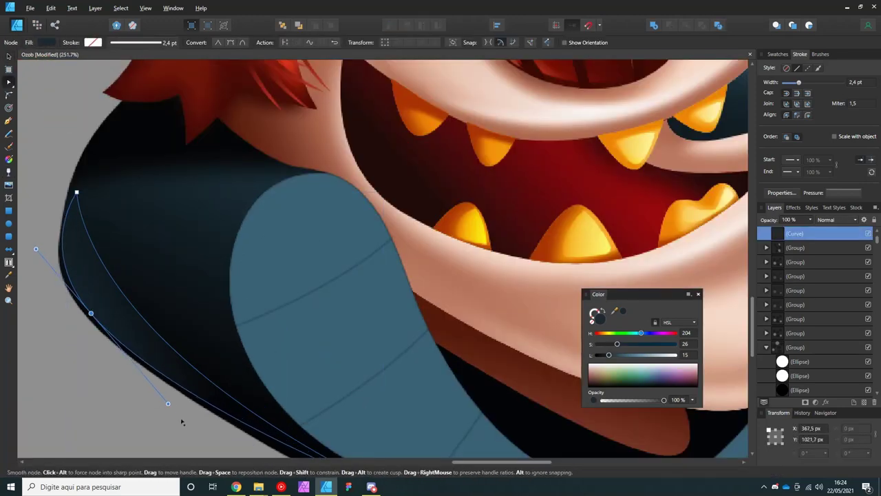
scroll(135, 338, down, 5)
key(v)
Shade the inner collar piece with a gradient running across it.
scroll(433, 310, up, 2)
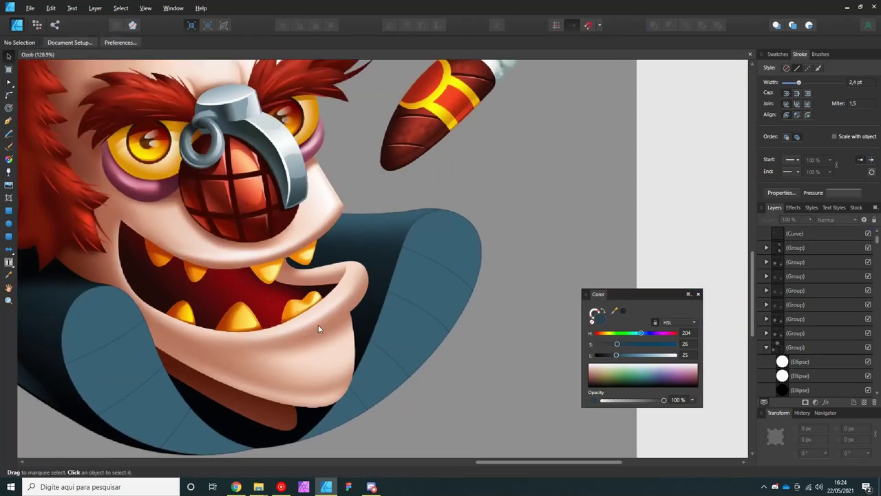
click(318, 324)
scroll(122, 369, up, 2)
click(183, 334)
key(g)
drag(167, 314, 227, 285)
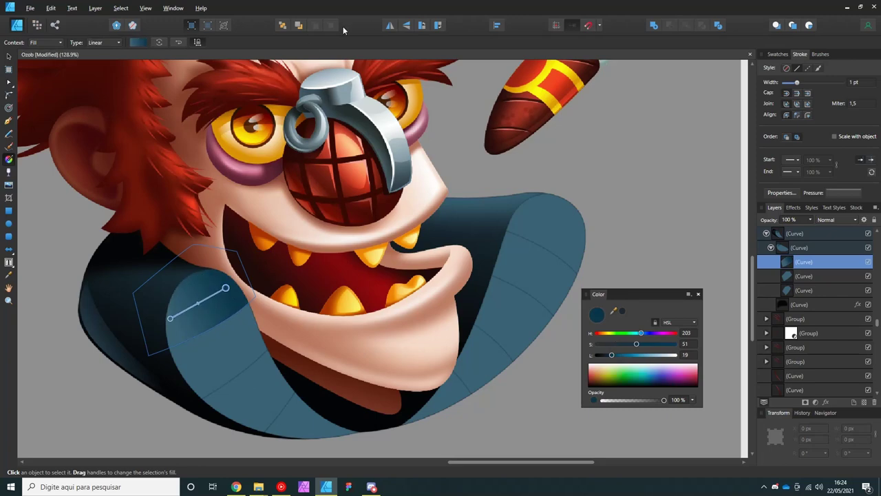
scroll(167, 297, down, 3)
scroll(178, 295, up, 2)
key(v)
click(178, 296)
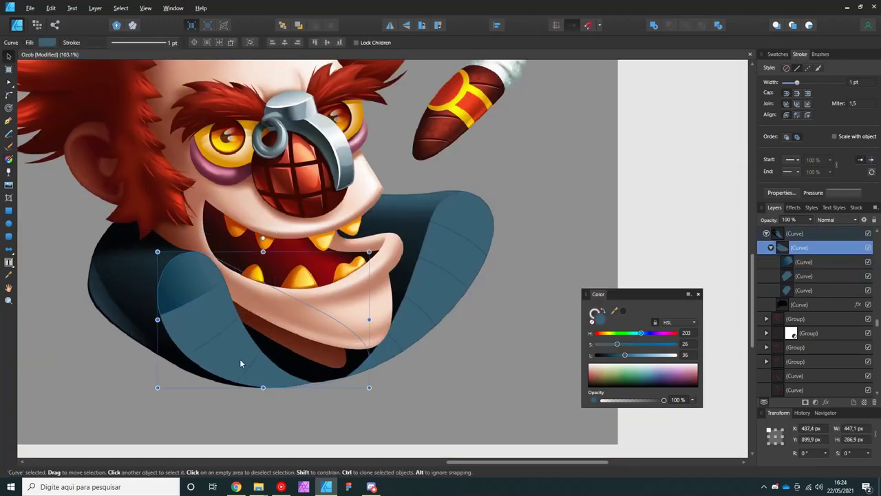
Select the collar stripes, then thicken them and darken their colour.
ctrl+click(240, 358)
ctrl+shift+click(182, 288)
drag(797, 82, 801, 83)
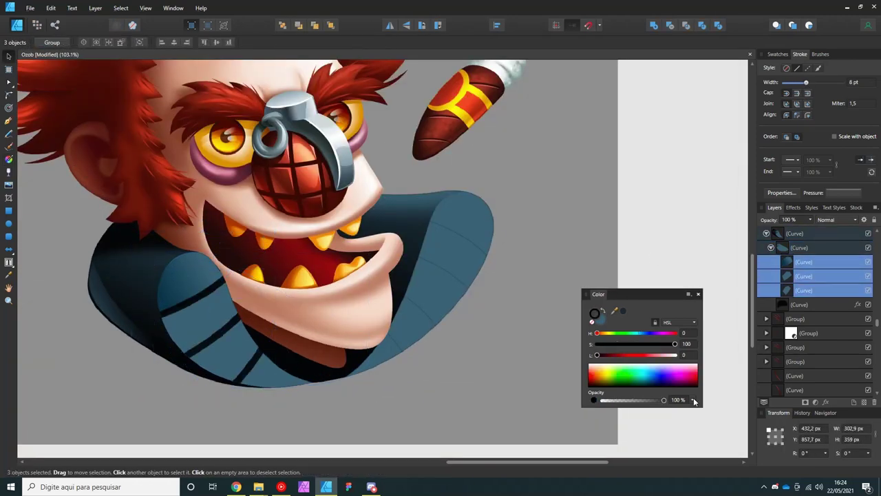
drag(610, 359, 604, 355)
scroll(258, 339, down, 2)
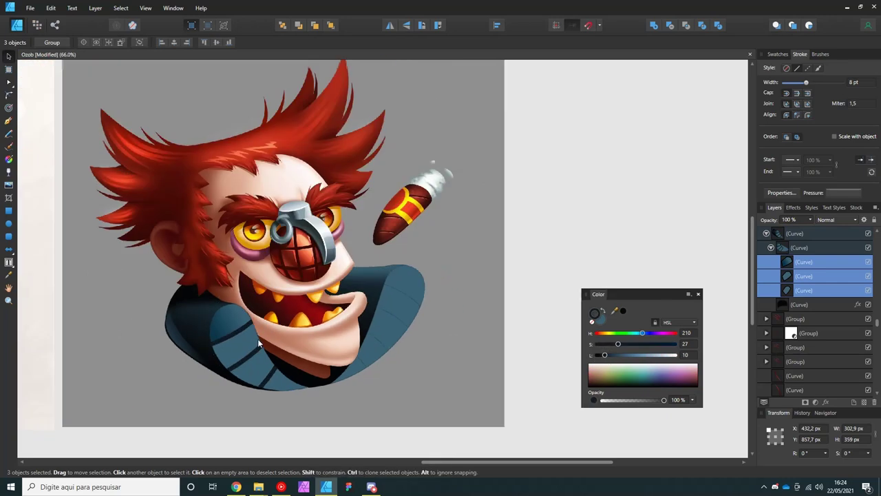
scroll(199, 300, up, 3)
scroll(199, 300, up, 2)
Readjust the inner collar's gradient shading with a longer diagonal direction.
click(161, 260)
key(g)
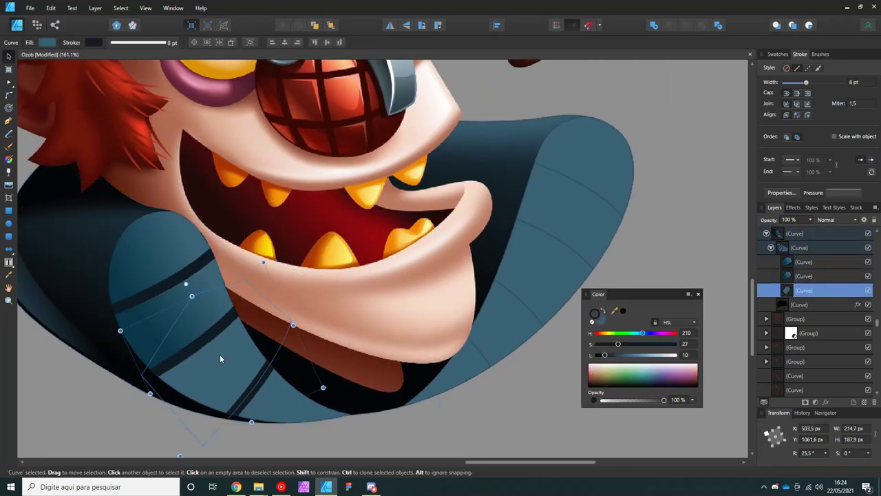
drag(161, 260, 274, 390)
scroll(275, 390, down, 3)
scroll(216, 384, up, 2)
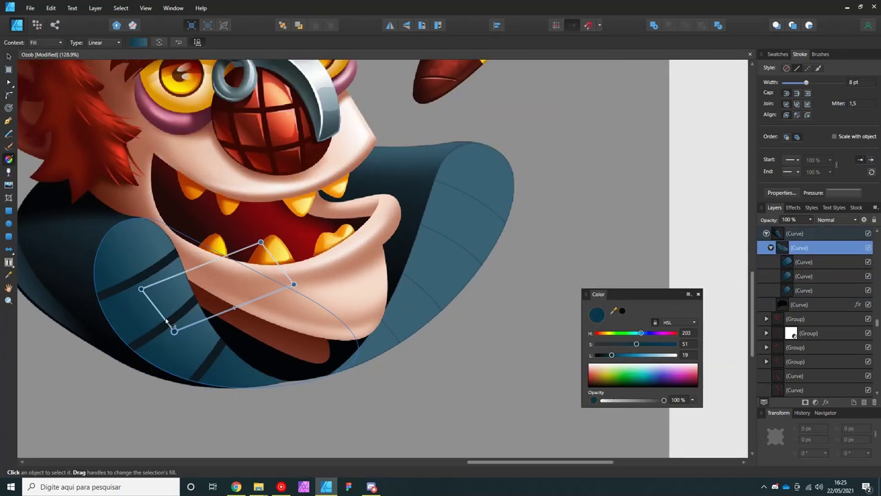
Draw a white blended highlight along the collar's left edge.
key(p)
scroll(178, 326, down, 3)
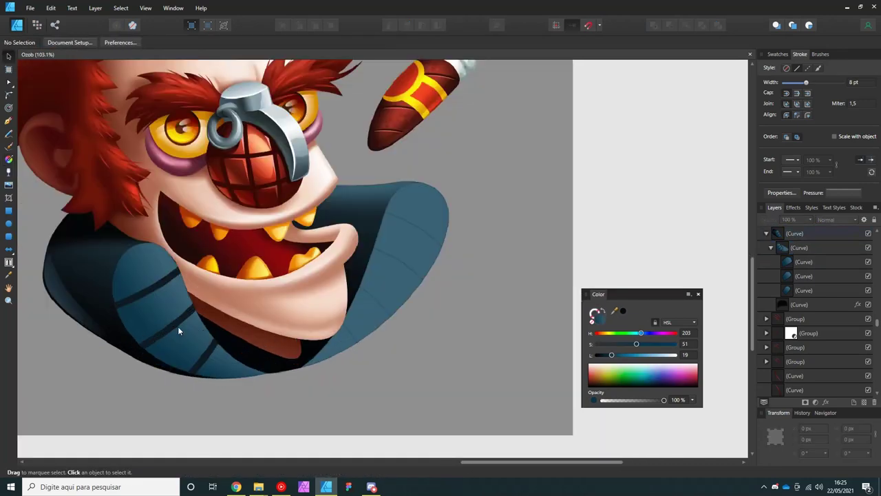
scroll(178, 326, up, 4)
drag(149, 214, 205, 297)
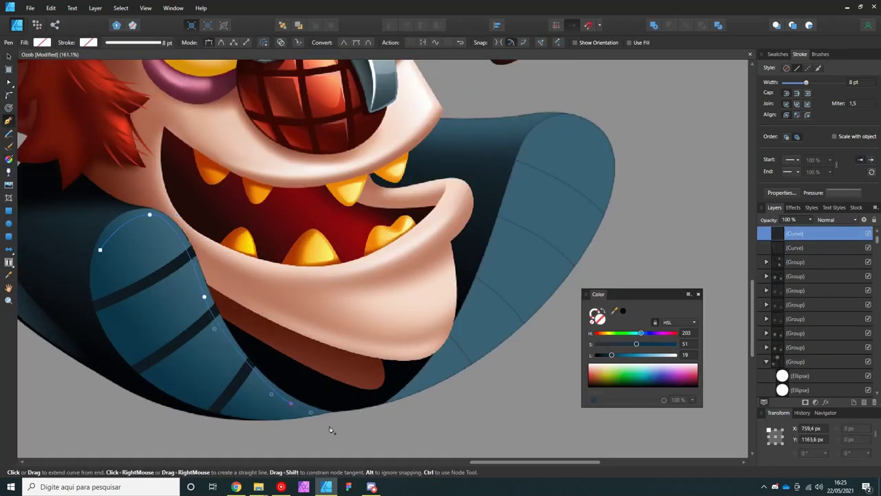
click(110, 210)
key(v)
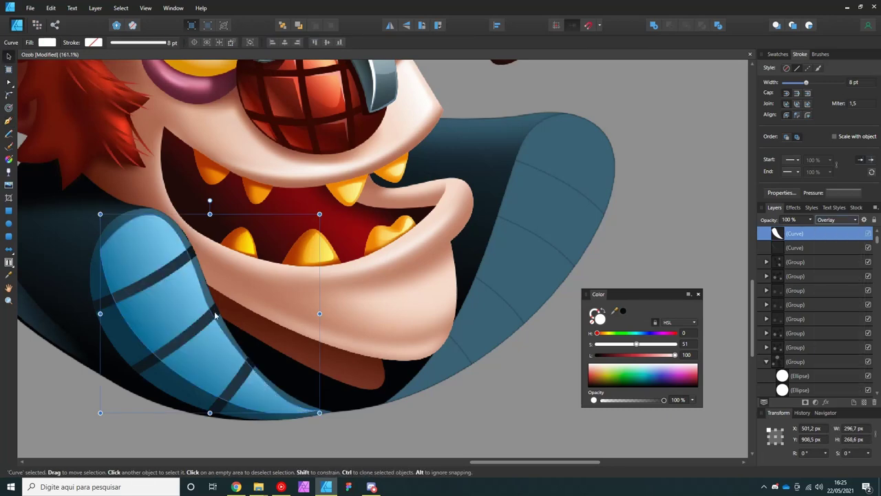
key(g)
click(815, 402)
key(Return)
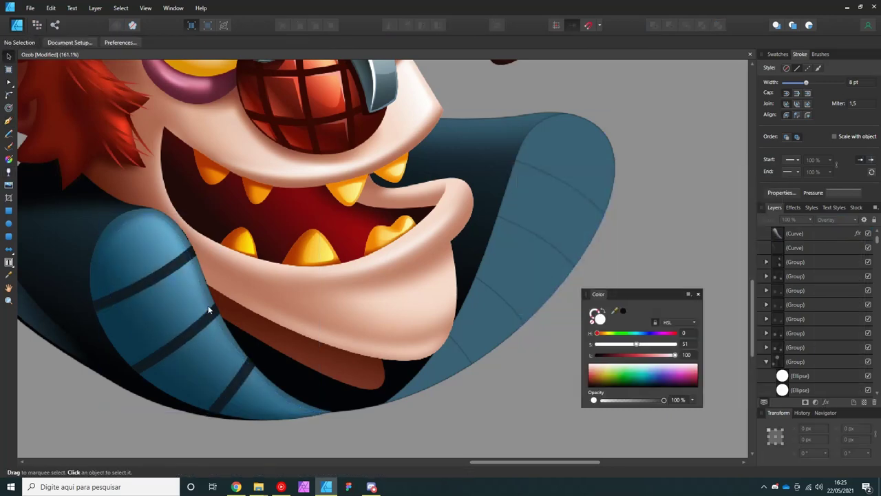
scroll(184, 319, down, 2)
Reshape the left edge curve of the dark shadow shape on the jacket.
key(a)
click(183, 319)
scroll(183, 319, up, 3)
drag(80, 266, 85, 273)
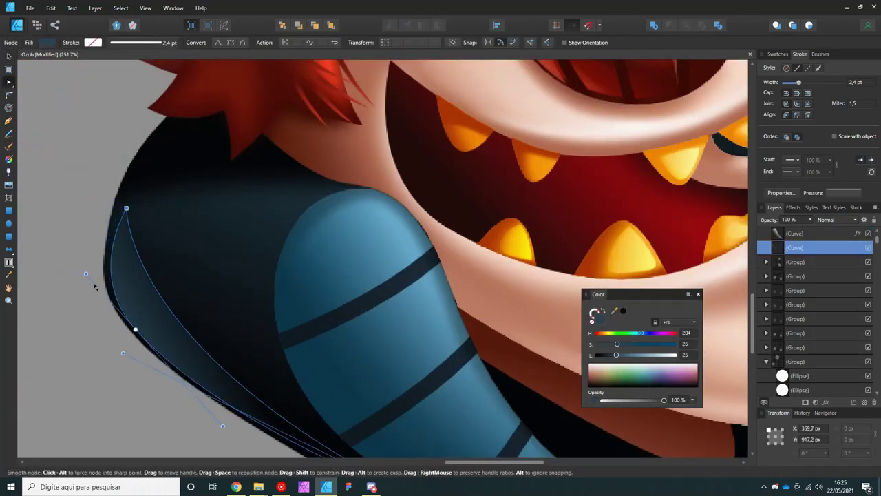
scroll(216, 344, down, 5)
scroll(268, 305, up, 3)
scroll(32, 352, up, 3)
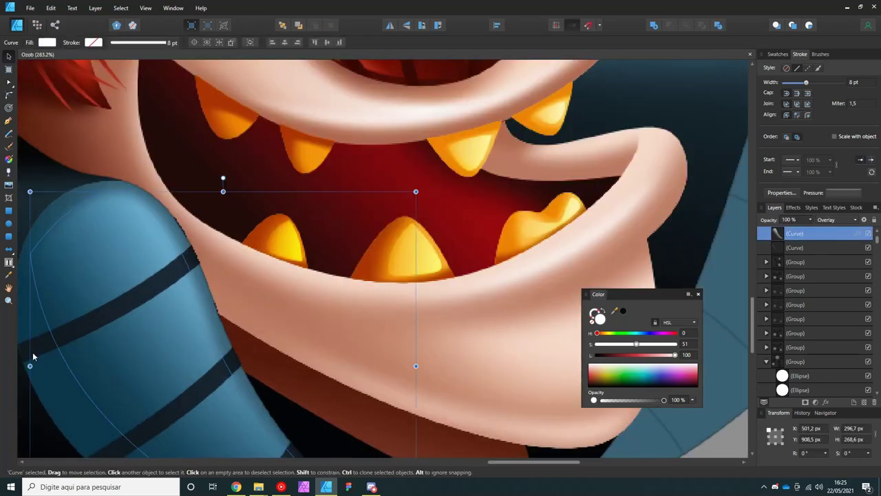
Darken the collar stripes slightly more, then clear the selection.
key(v)
click(40, 347)
scroll(348, 286, down, 2)
drag(606, 355, 602, 355)
click(209, 393)
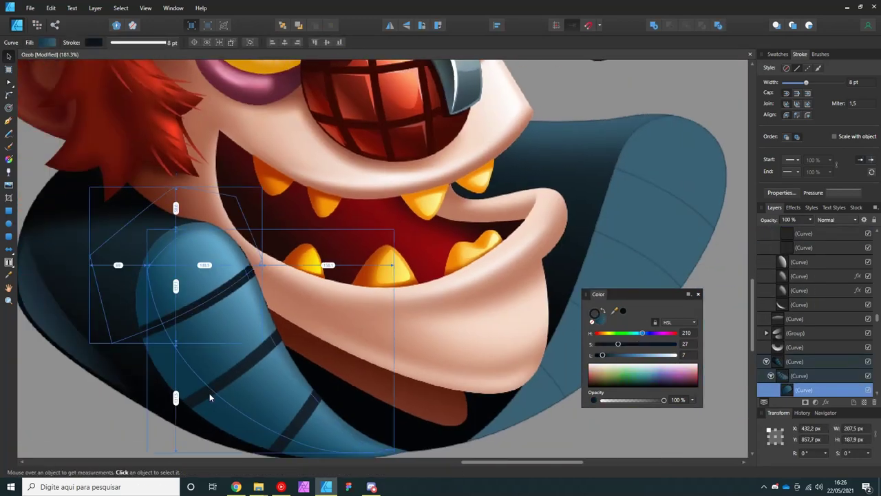
scroll(191, 347, down, 2)
key(ctrl+d)
scroll(158, 264, up, 2)
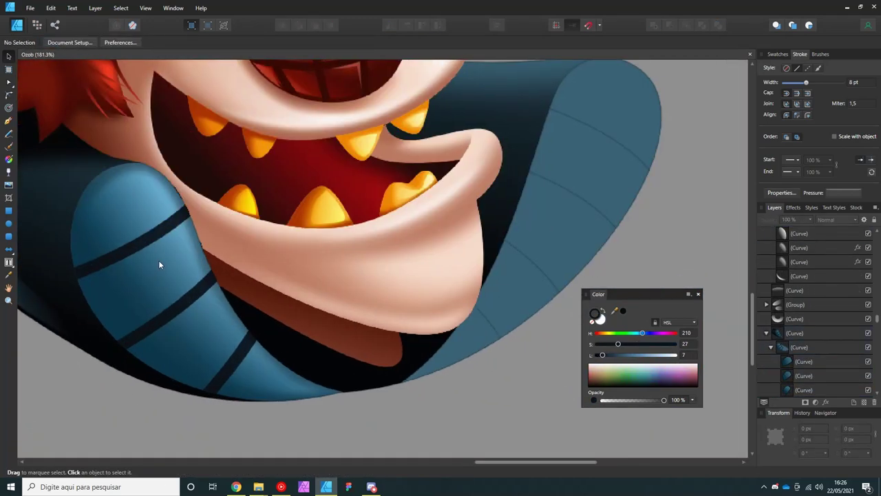
scroll(158, 264, up, 2)
Draw a rim line with a 1 pt stroke along the collar's top edge.
key(p)
click(297, 123)
drag(212, 148, 183, 174)
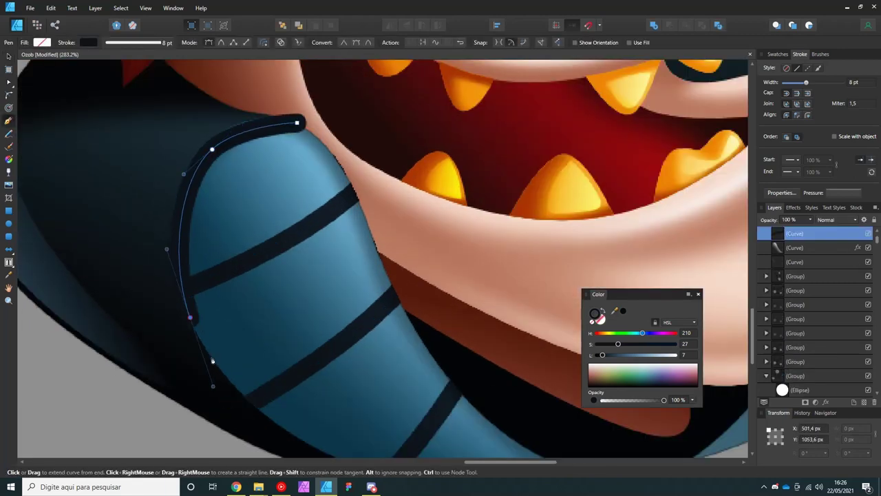
text(1)
key(Return)
key(ctrl+d)
scroll(356, 102, up, 1)
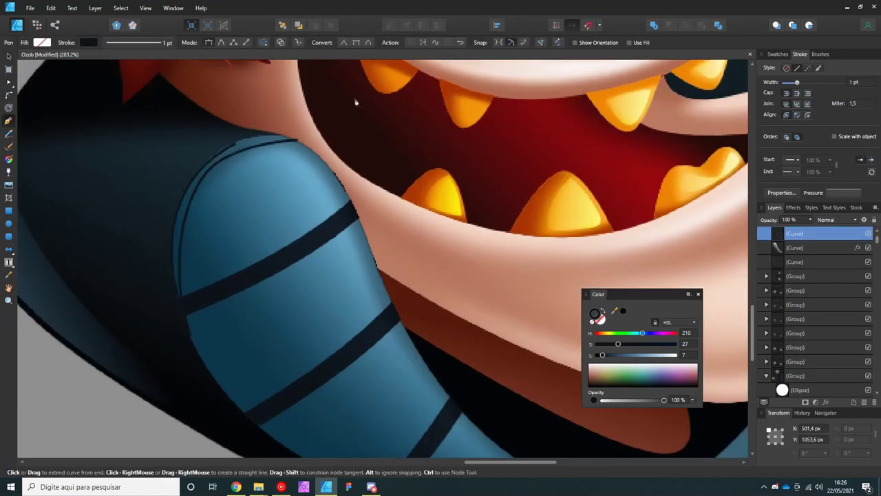
key(v)
click(604, 322)
Reshape the top of the rim highlight by moving its nodes.
key(a)
scroll(322, 200, up, 1)
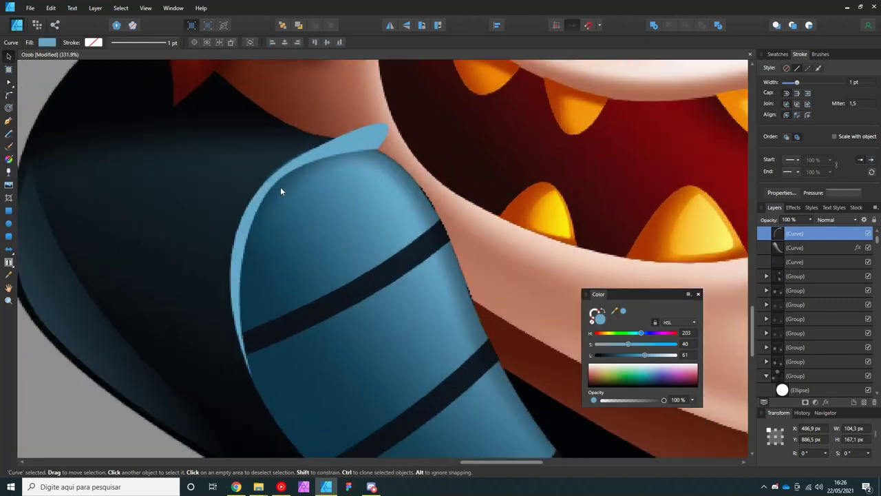
drag(171, 205, 178, 214)
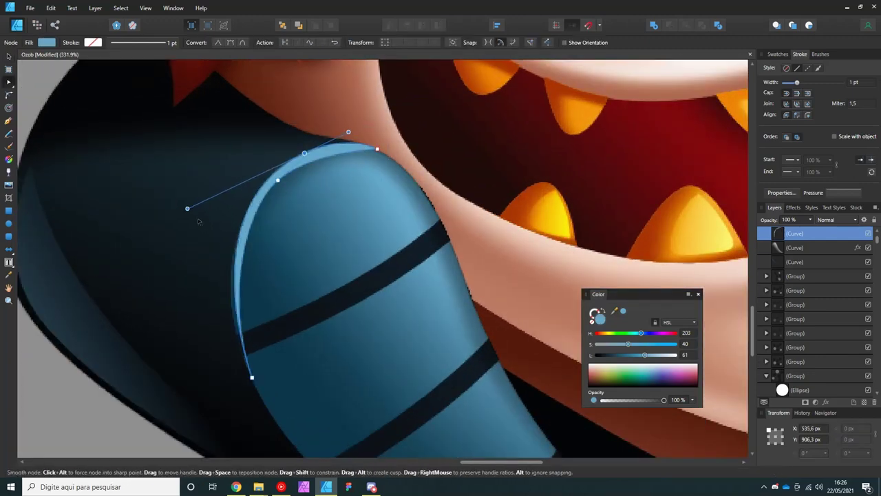
key(ctrl+d)
scroll(187, 228, down, 5)
scroll(216, 154, up, 5)
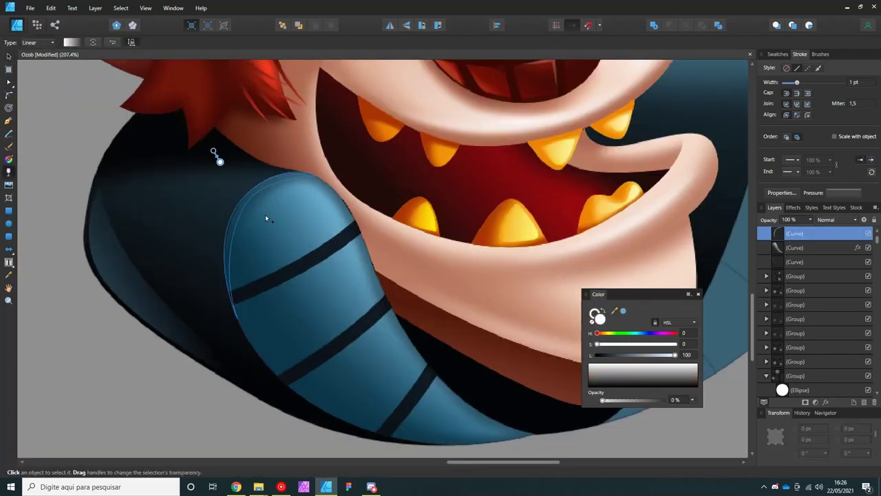
scroll(216, 154, down, 5)
scroll(199, 329, up, 3)
scroll(199, 328, up, 4)
Draw a thin white highlight sliver along the collar's right edge.
key(p)
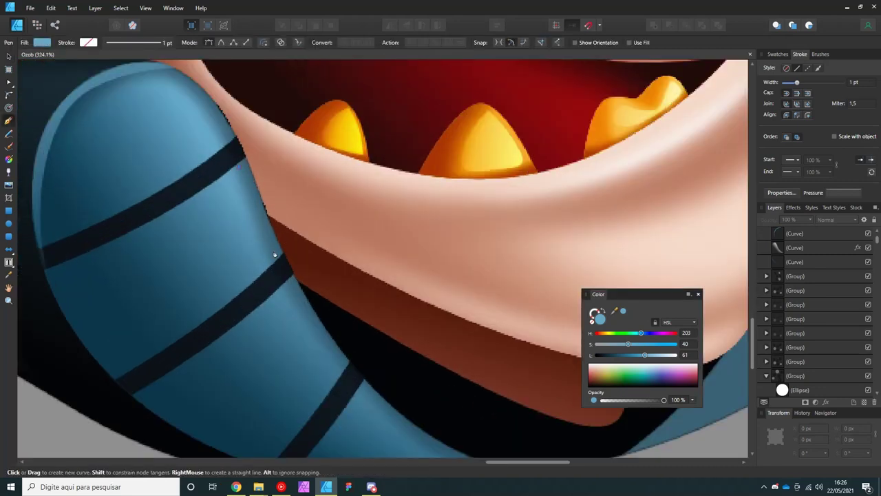
drag(271, 257, 282, 274)
click(590, 369)
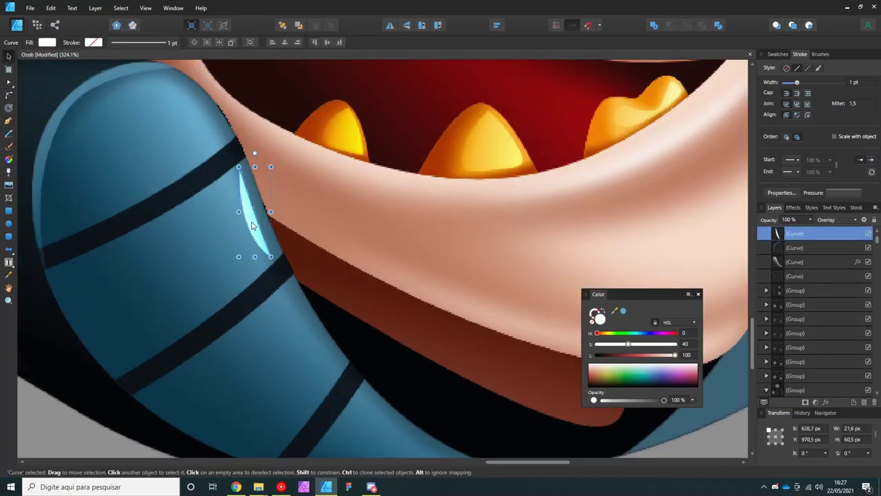
key(v)
key(ctrl+d)
scroll(279, 240, down, 5)
scroll(279, 240, up, 3)
Drag the sleeve highlight's end node down-right along the sleeve edge.
click(238, 265)
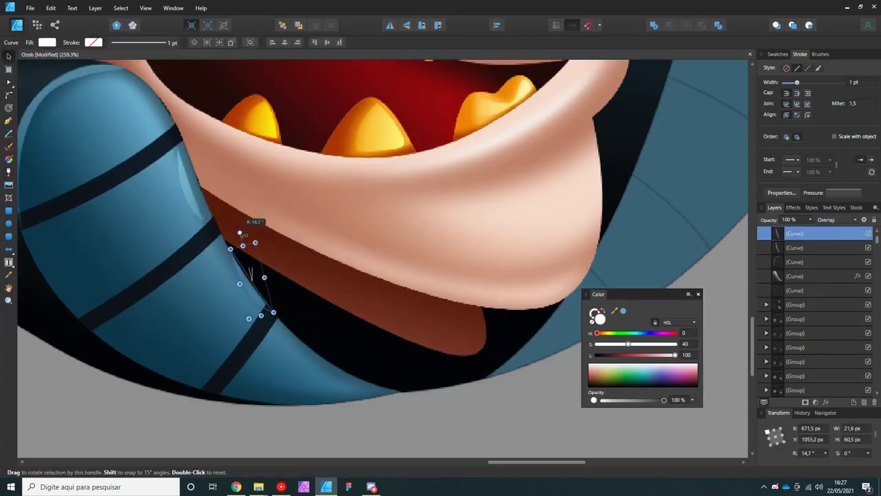
key(a)
drag(308, 382, 382, 395)
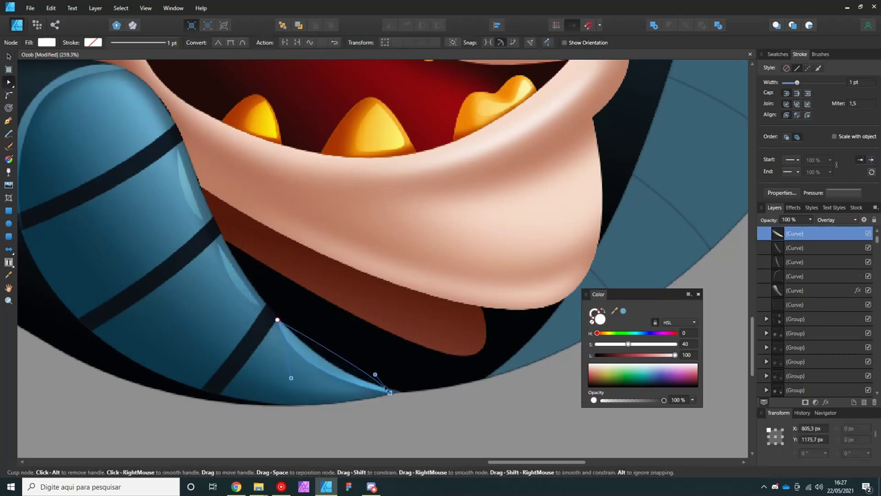
Draw a crescent highlight on the left shoulder and set it to Overlay blend.
scroll(176, 320, down, 5)
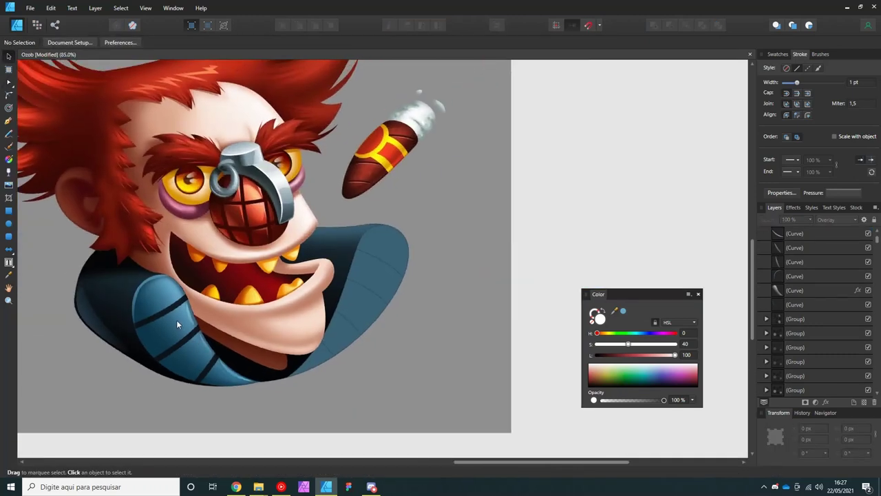
key(v)
click(152, 341)
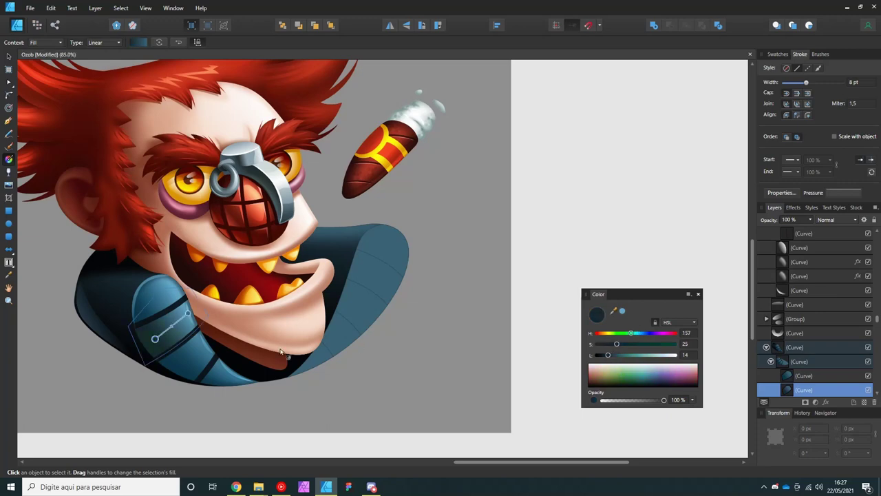
key(ctrl+d)
scroll(164, 346, up, 3)
scroll(169, 324, up, 3)
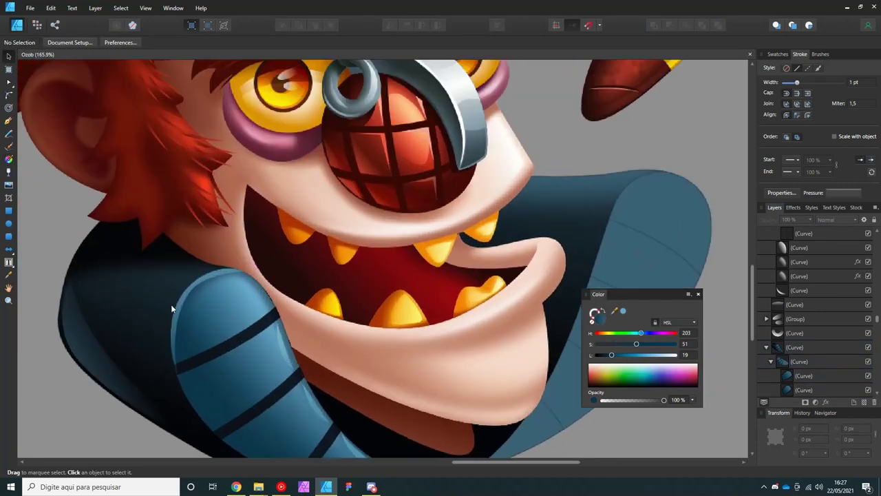
key(p)
click(99, 294)
click(168, 269)
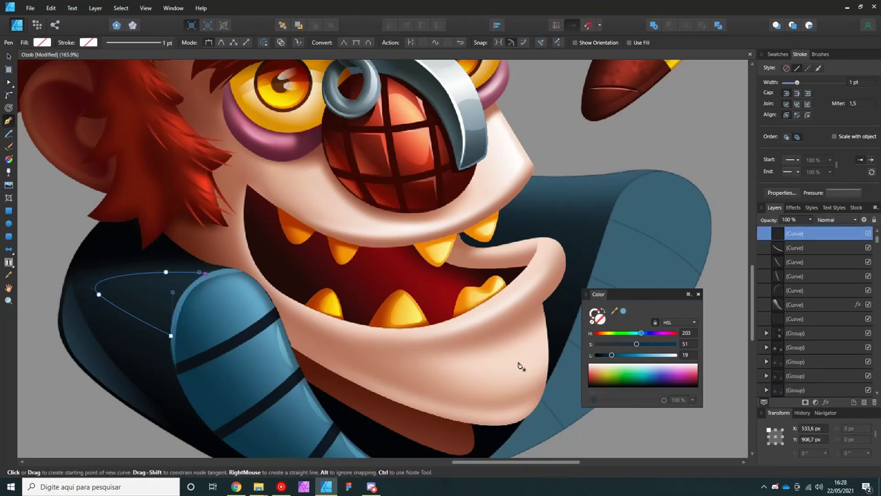
key(v)
click(830, 219)
click(826, 353)
key(ctrl+d)
Draw a white-filled highlight along the top edge of the right-hand collar.
scroll(157, 286, down, 3)
scroll(380, 283, up, 1)
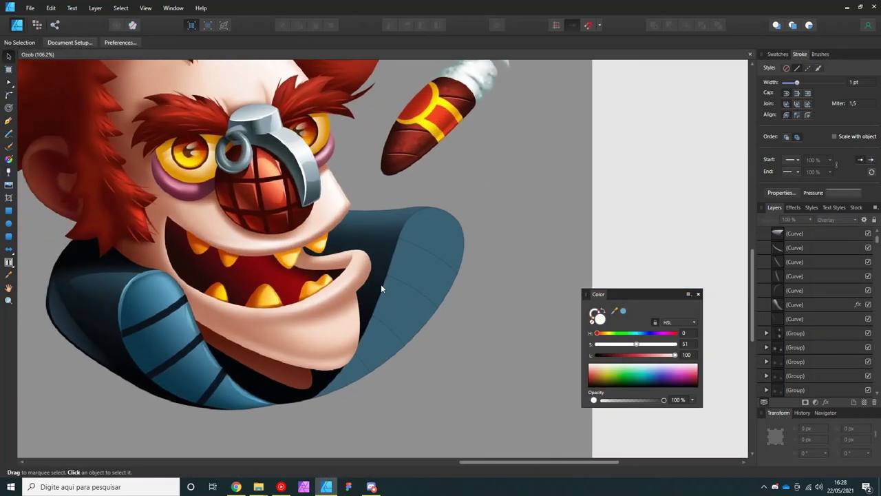
scroll(327, 307, down, 1)
scroll(327, 311, up, 3)
key(p)
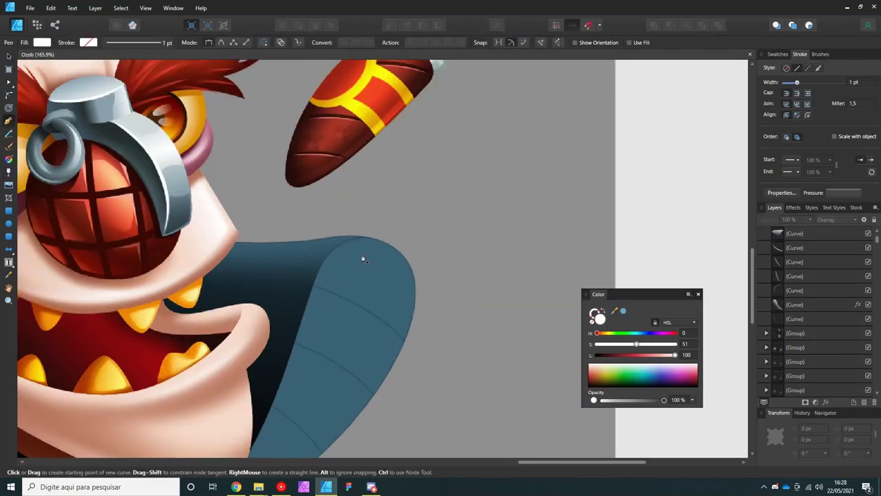
click(349, 242)
click(248, 254)
click(184, 246)
click(596, 315)
scroll(482, 238, down, 3)
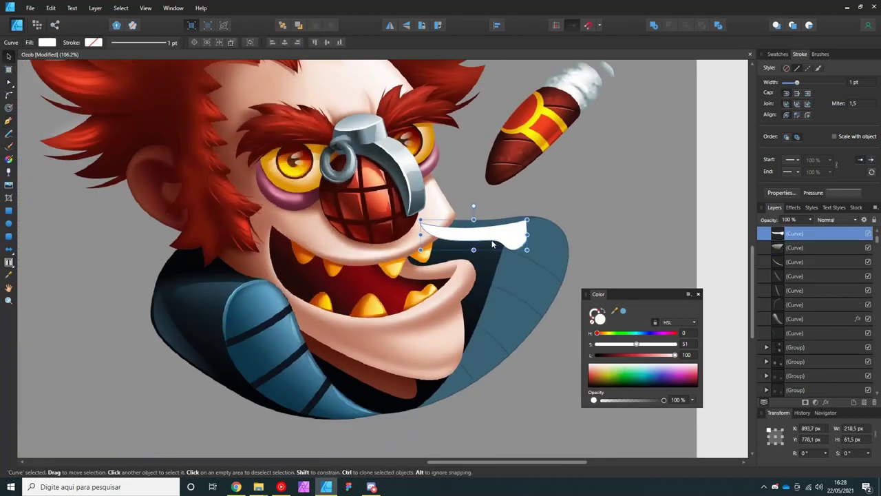
key(v)
Pull in the collar highlight's right corner node to refine its shape.
scroll(490, 237, up, 3)
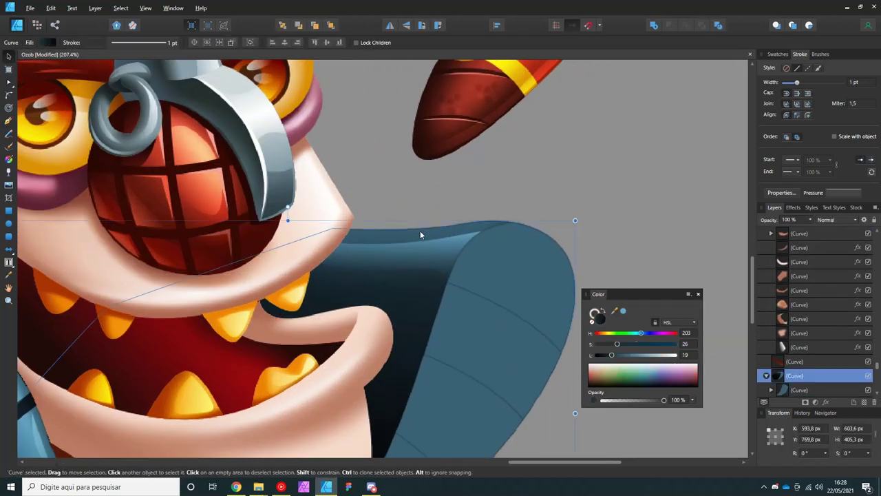
key(a)
drag(503, 236, 442, 252)
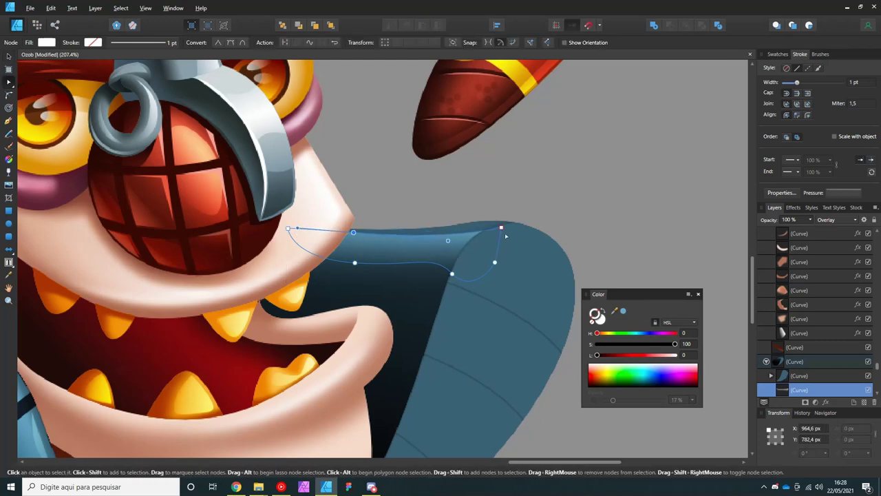
key(v)
scroll(389, 245, down, 2)
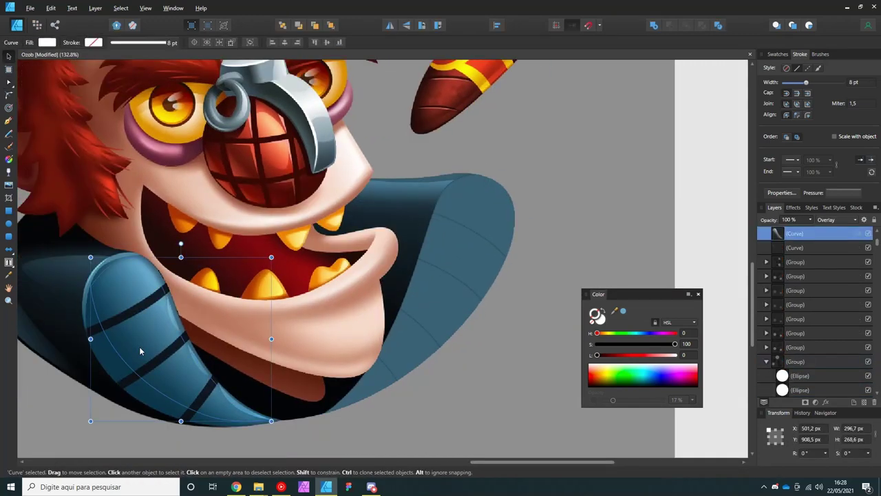
shift+click(444, 212)
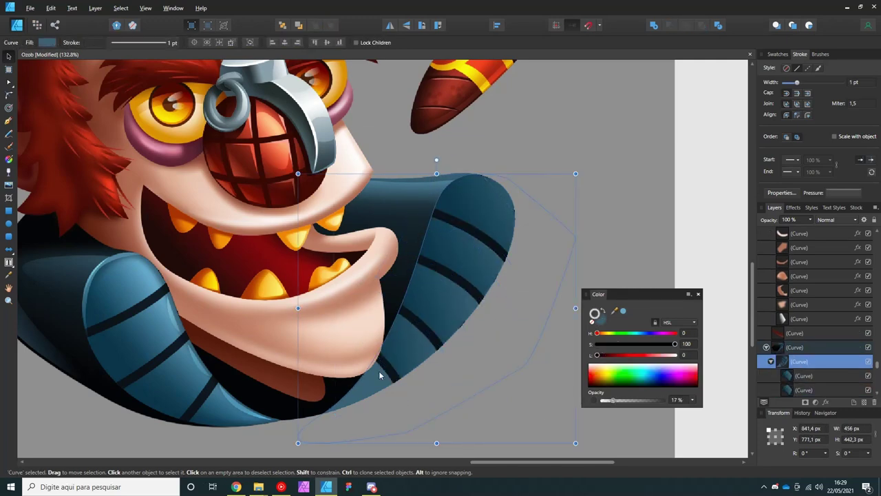
Apply linear gradients across the upper and lower blue collar bands.
scroll(379, 371, down, 1)
click(453, 244)
key(g)
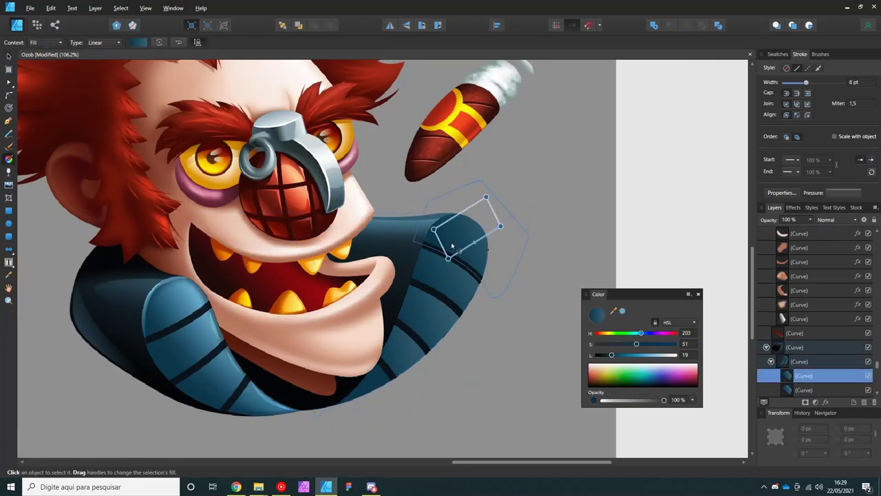
drag(448, 259, 474, 231)
scroll(468, 238, up, 2)
click(413, 328)
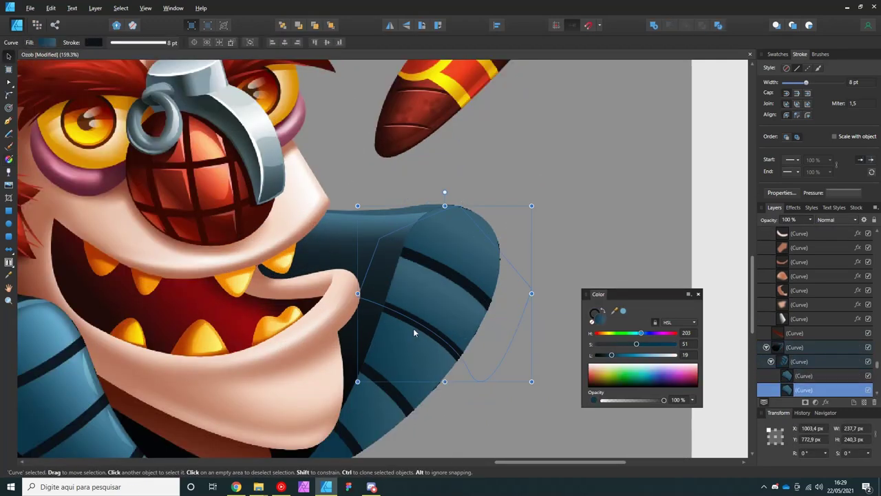
drag(371, 377, 409, 335)
scroll(418, 336, down, 2)
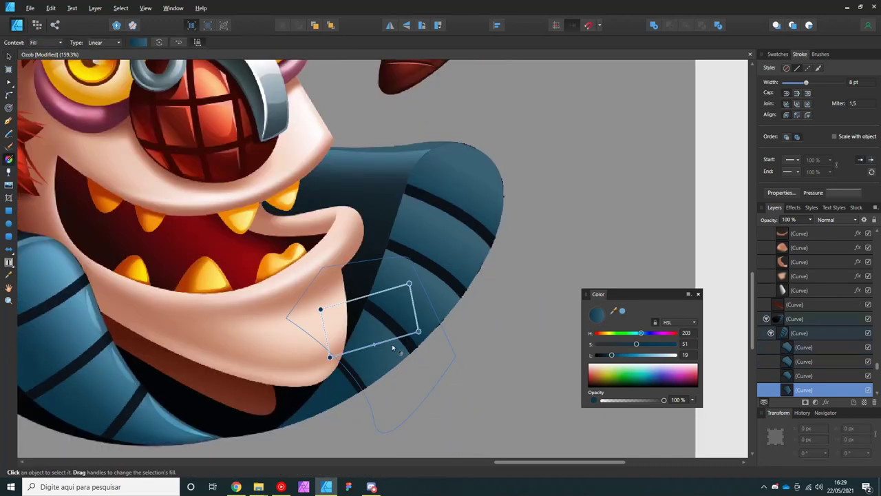
drag(351, 358, 393, 319)
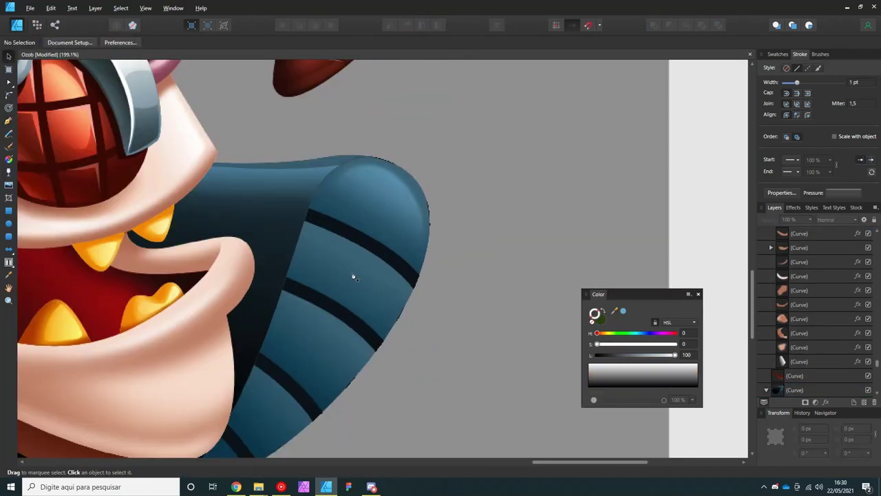
Inspect the nodes of a stripe curve inside the blue collar band, then deselect.
click(389, 249)
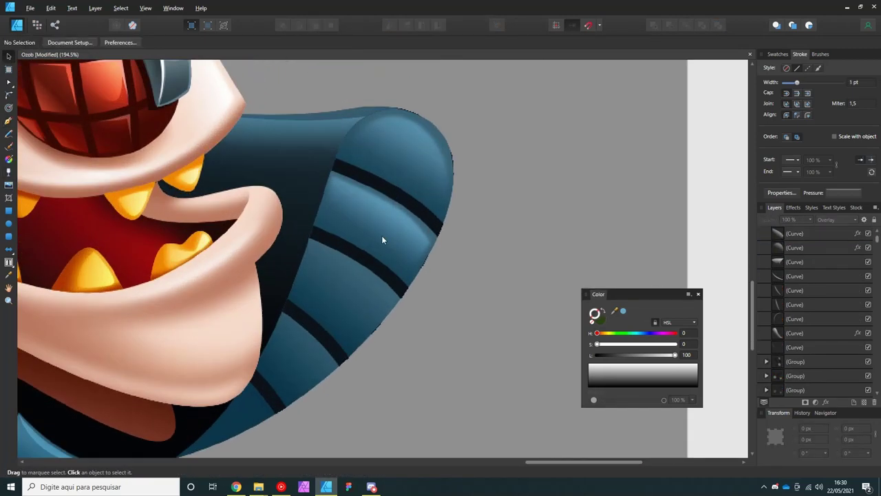
double_click(383, 240)
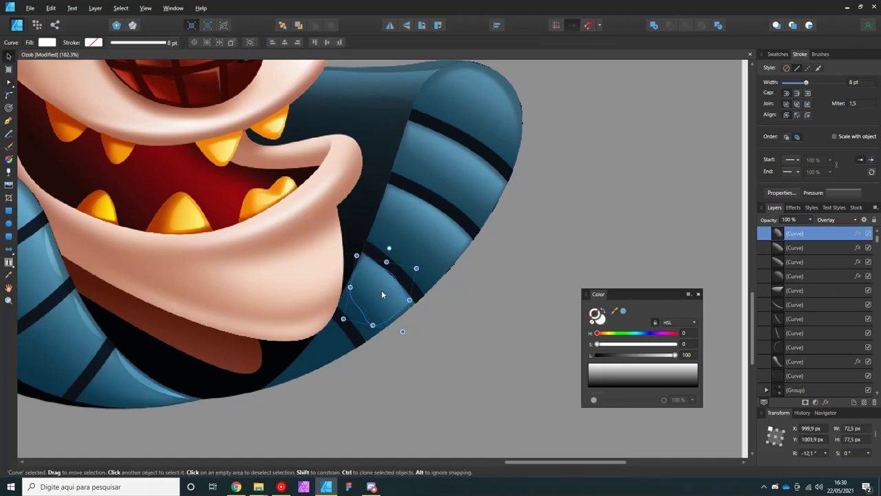
key(Escape)
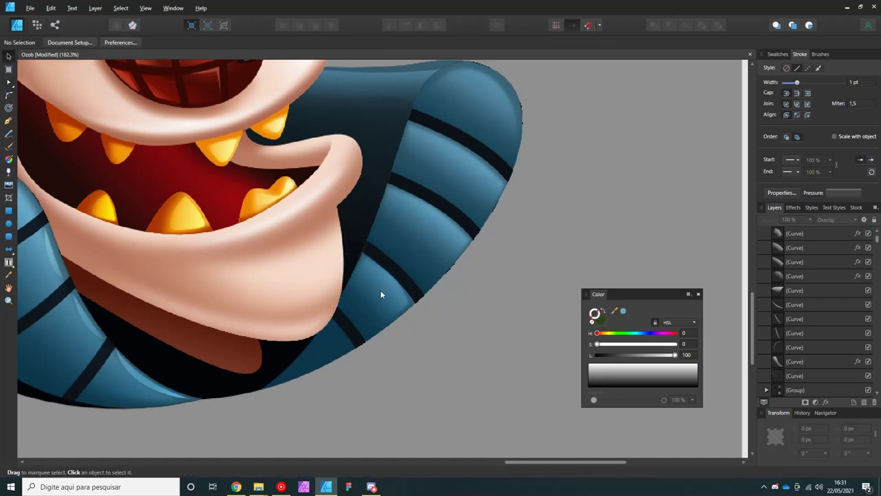
Draw a thin light blue curve down the jacket's outer left edge as a rim highlight.
scroll(380, 290, down, 5)
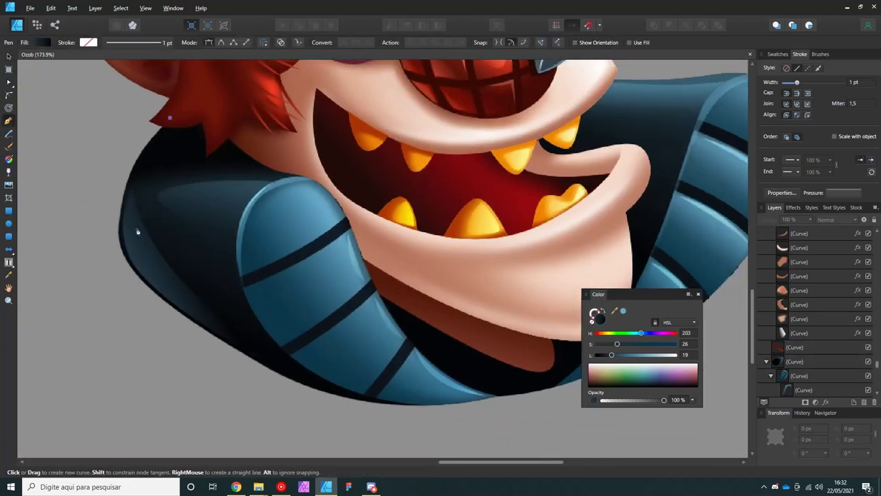
drag(124, 217, 124, 260)
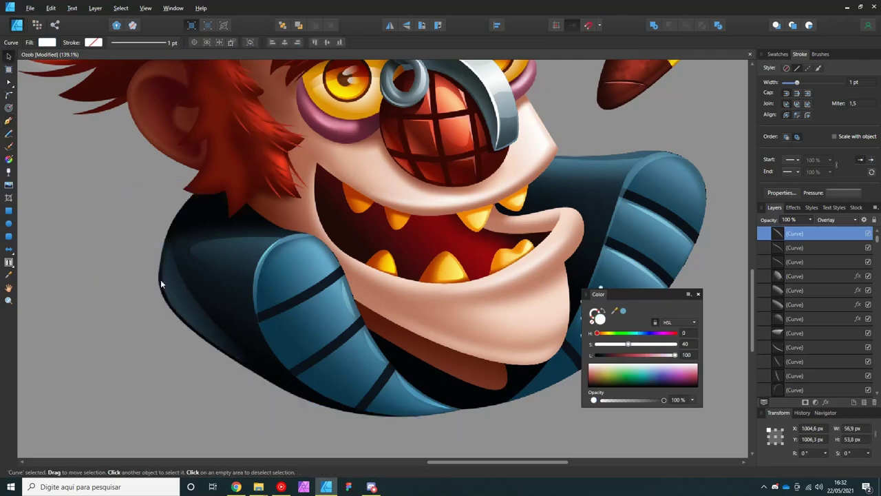
scroll(213, 234, up, 3)
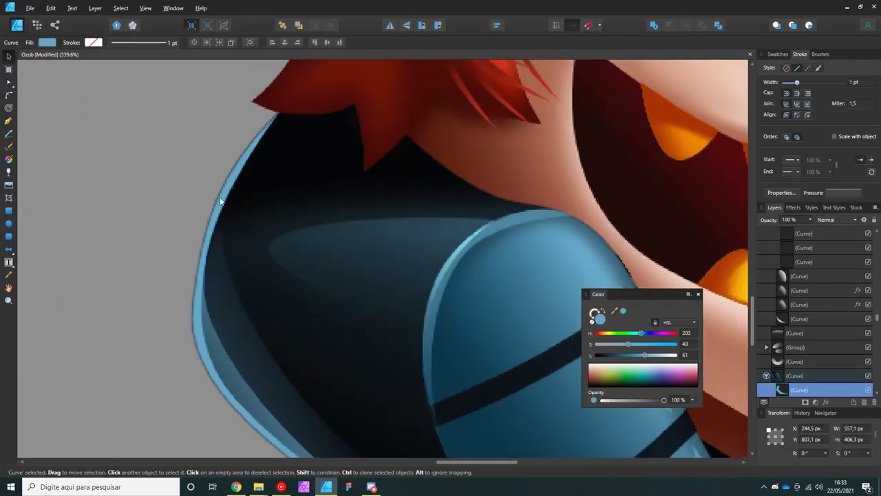